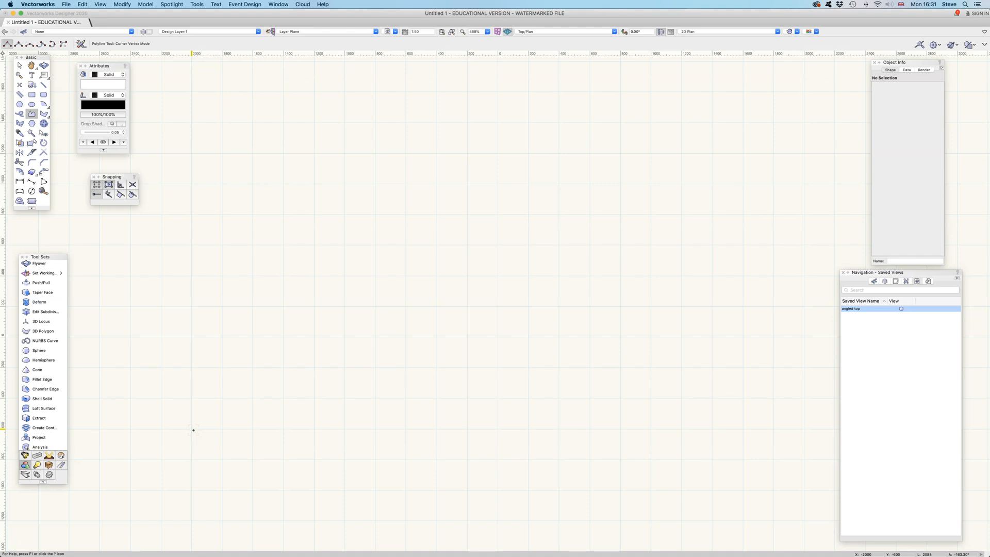
Draw a closed three-step stair profile from the origin in the Right view, 600 mm wide and 600 mm high, with 200 mm treads and risers
click(201, 429)
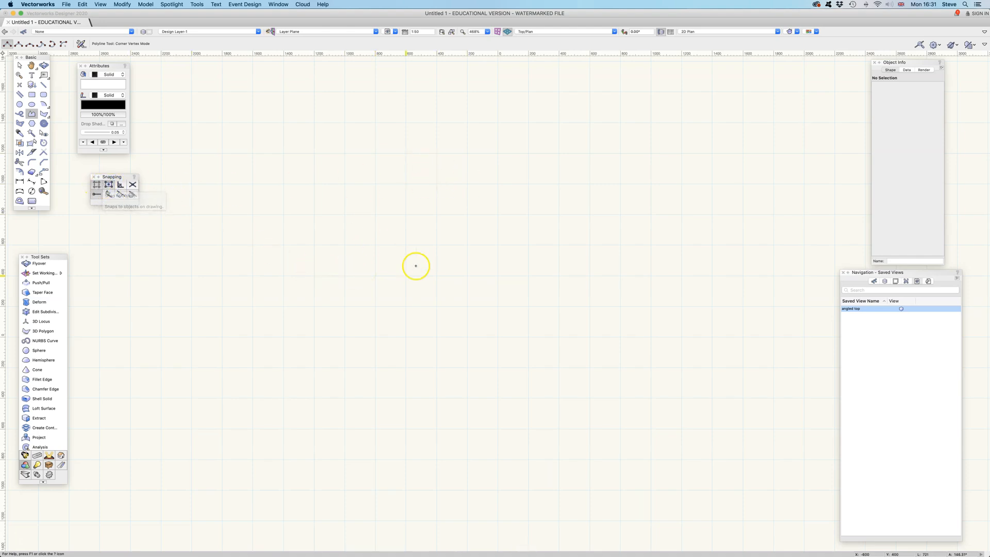
click(566, 31)
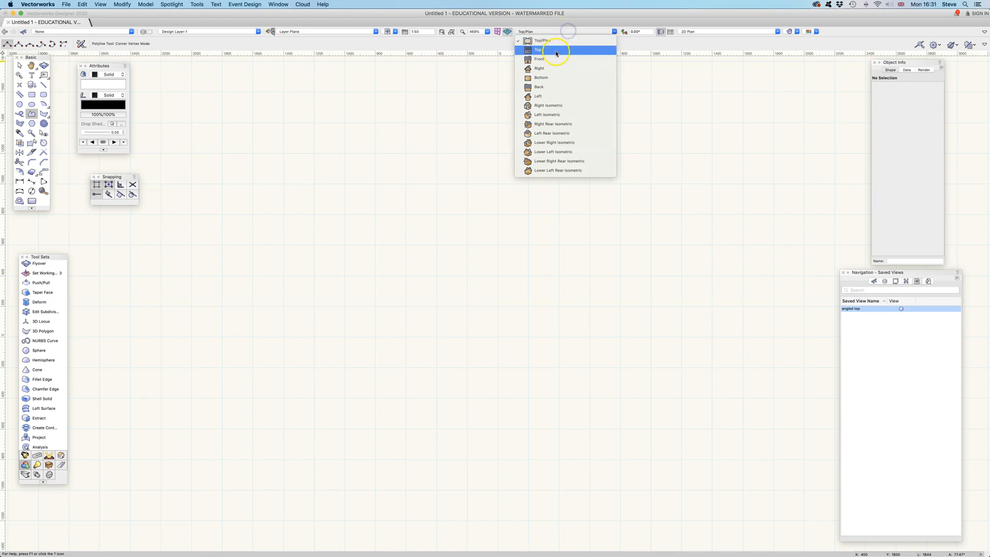
click(546, 69)
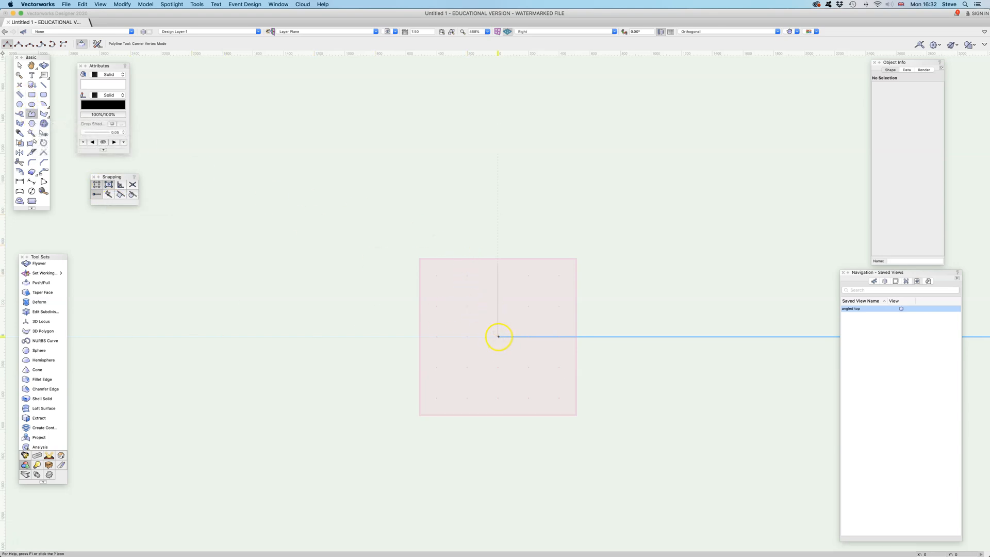
click(498, 306)
click(528, 306)
click(525, 277)
click(559, 276)
click(557, 254)
click(589, 245)
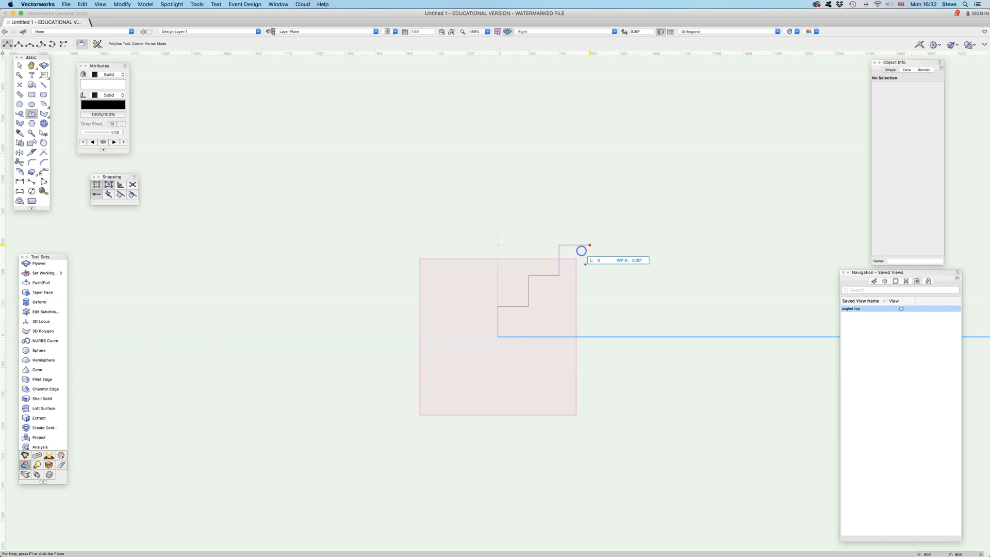
click(589, 336)
click(498, 337)
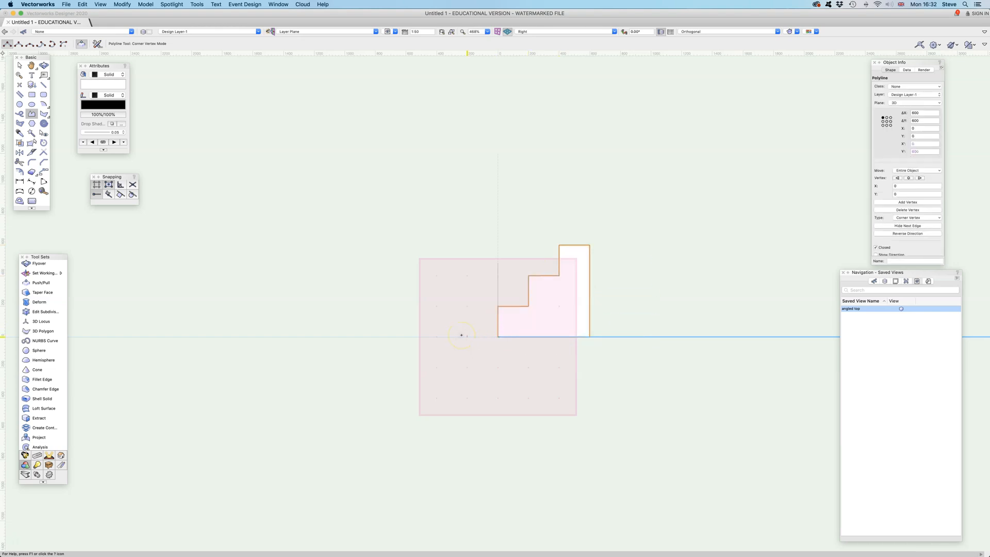
Extrude the stair profile by 1000 mm and view the solid from an angle
key(super+e)
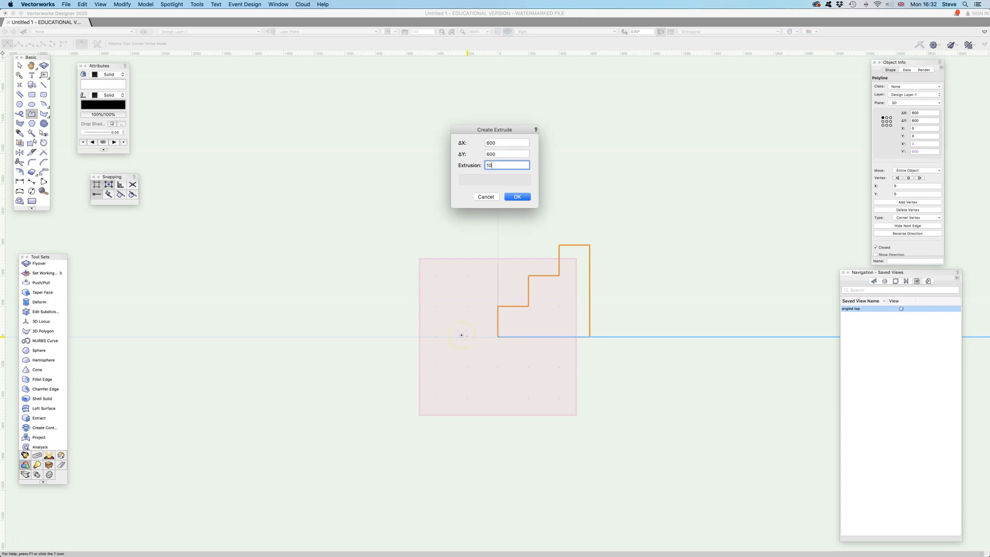
key(Return)
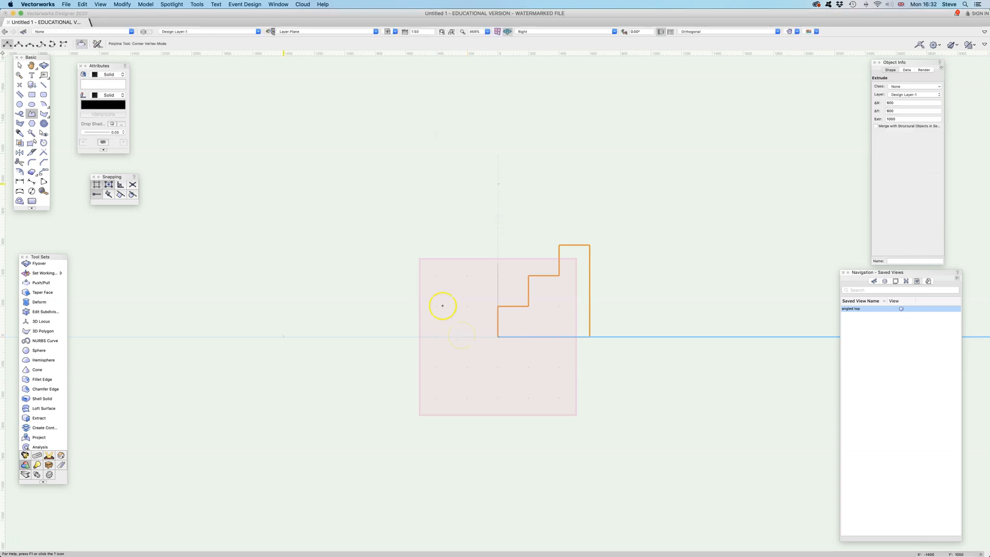
key(shift+c)
drag(442, 306, 443, 305)
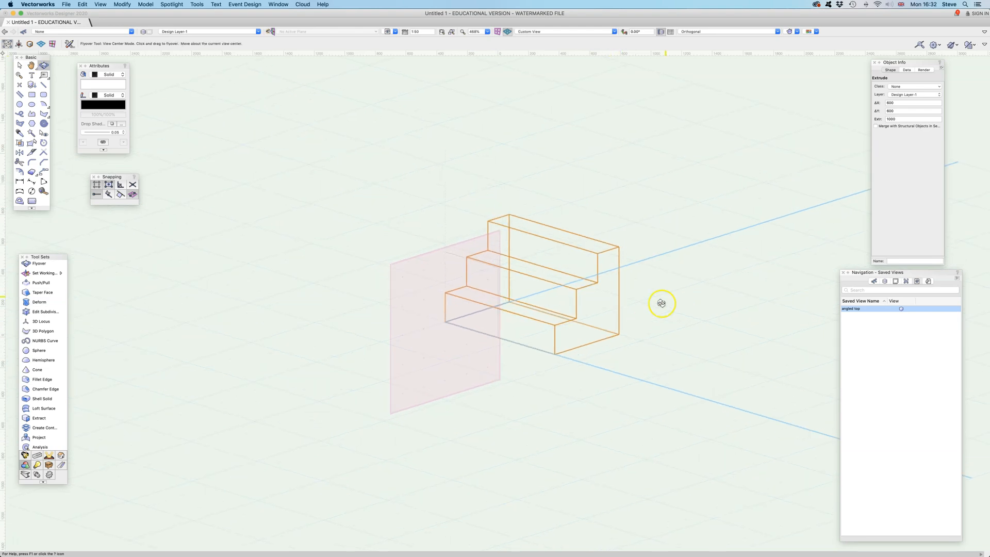
Create a new sheet layer numbered Sht-1 with the title "3 Treads"
click(199, 5)
click(246, 111)
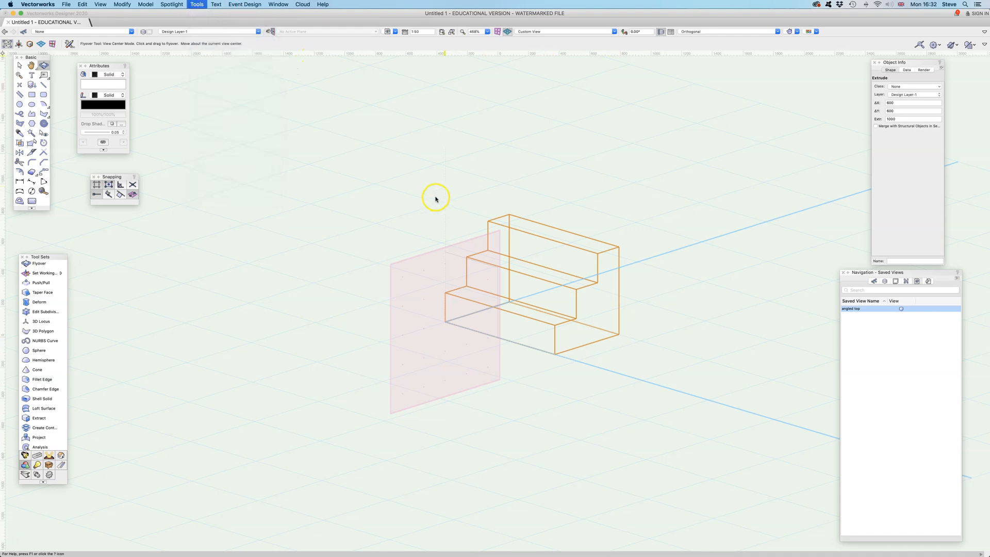
click(482, 121)
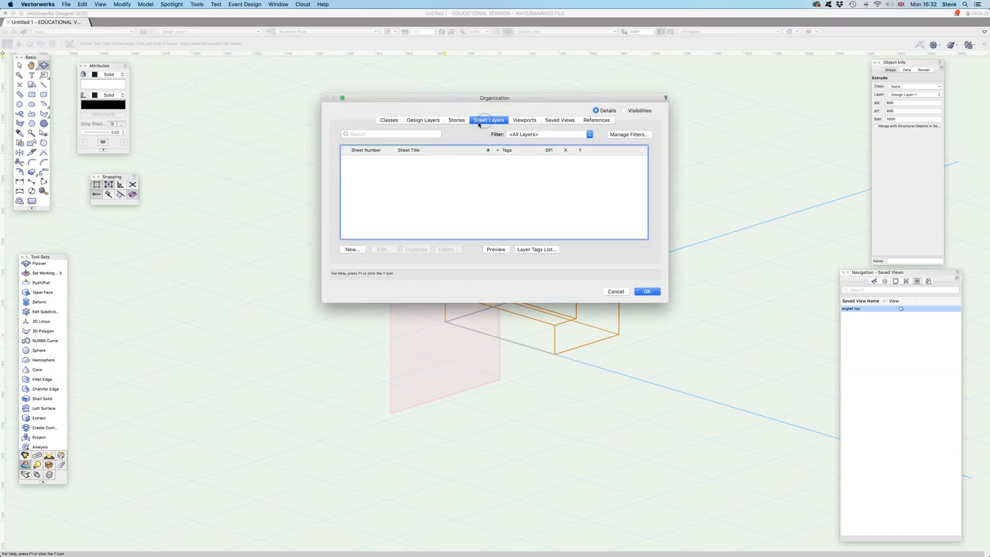
click(352, 250)
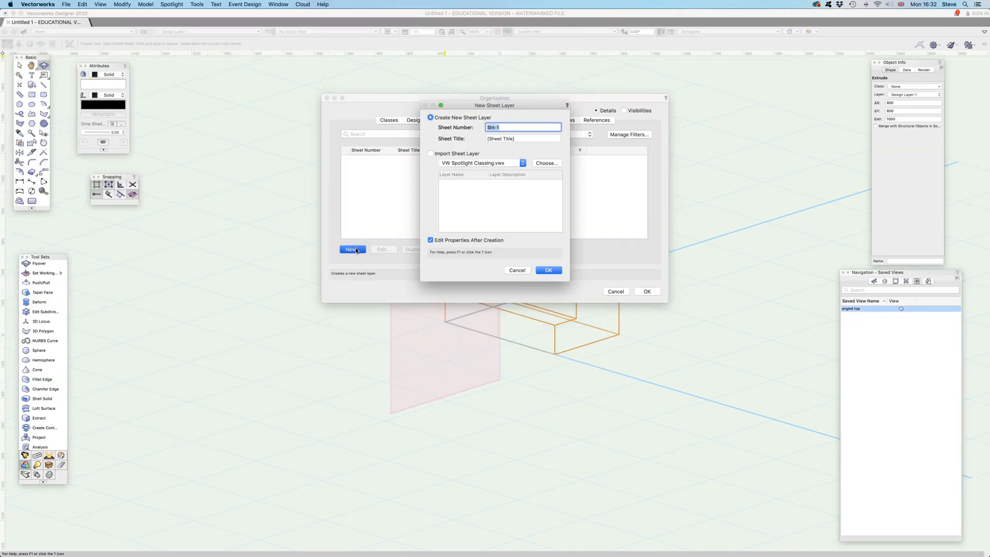
click(516, 138)
text(3 Treads)
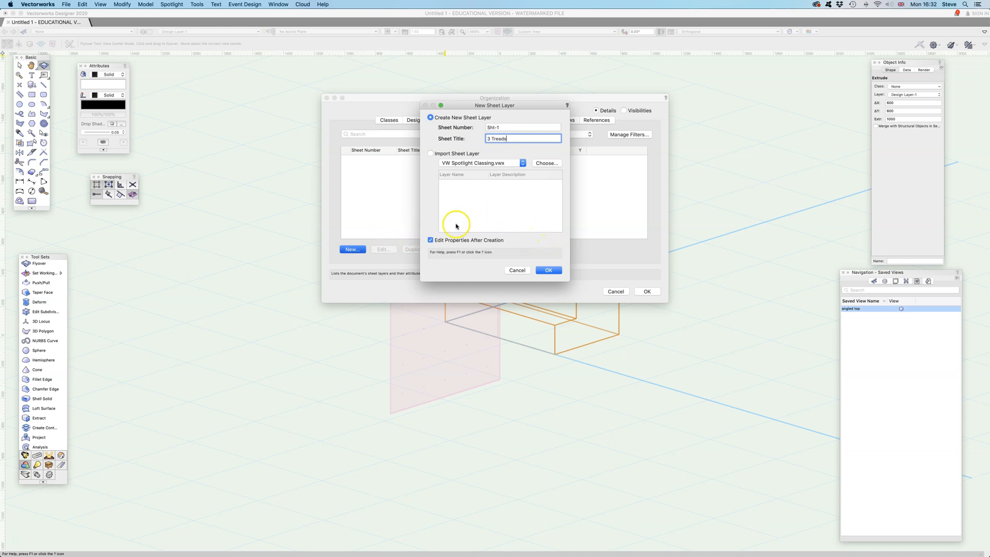
click(555, 270)
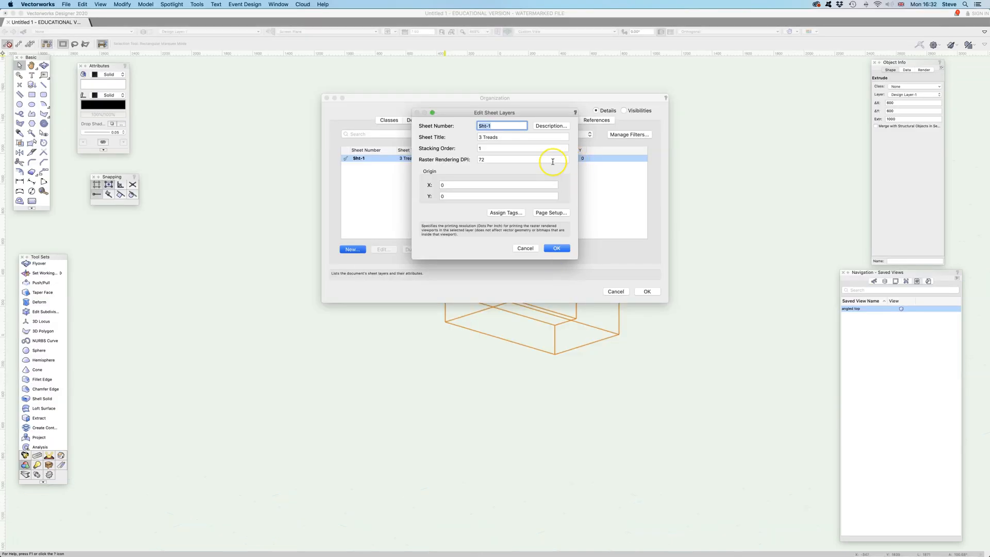
Set the sheet's page to A4 landscape, allowing sizes unavailable in printer setup, and accept the new sheet layer
click(557, 211)
click(500, 140)
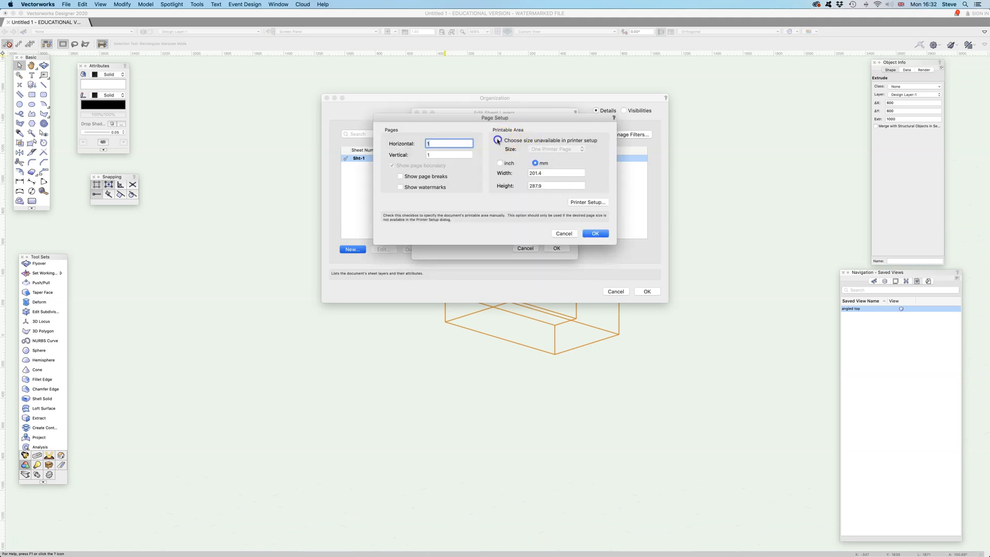
click(590, 203)
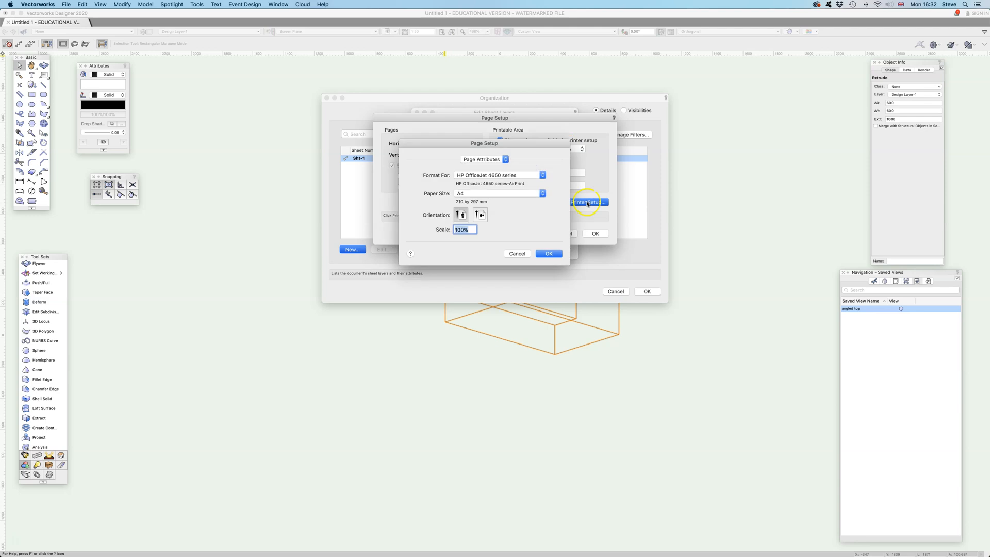
click(492, 194)
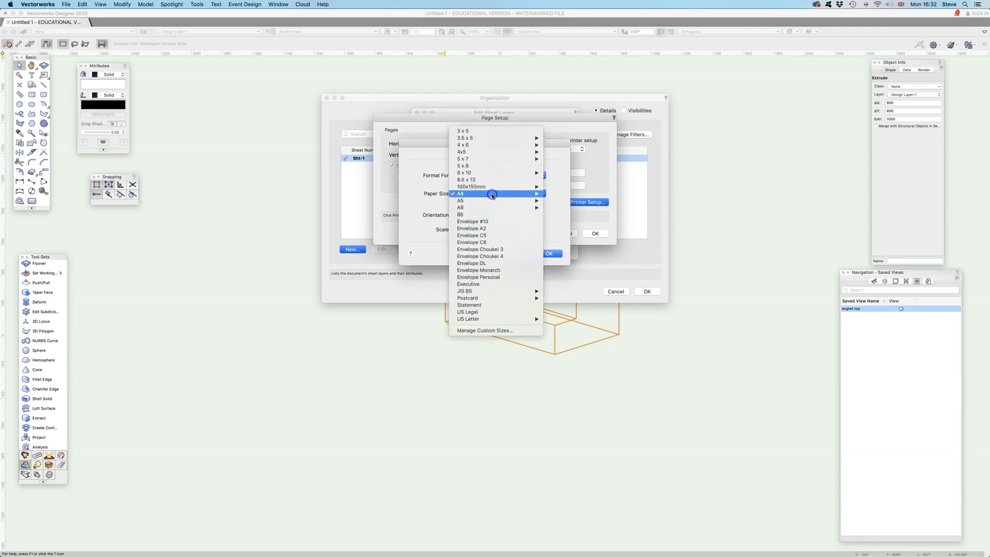
mouse_move(492, 195)
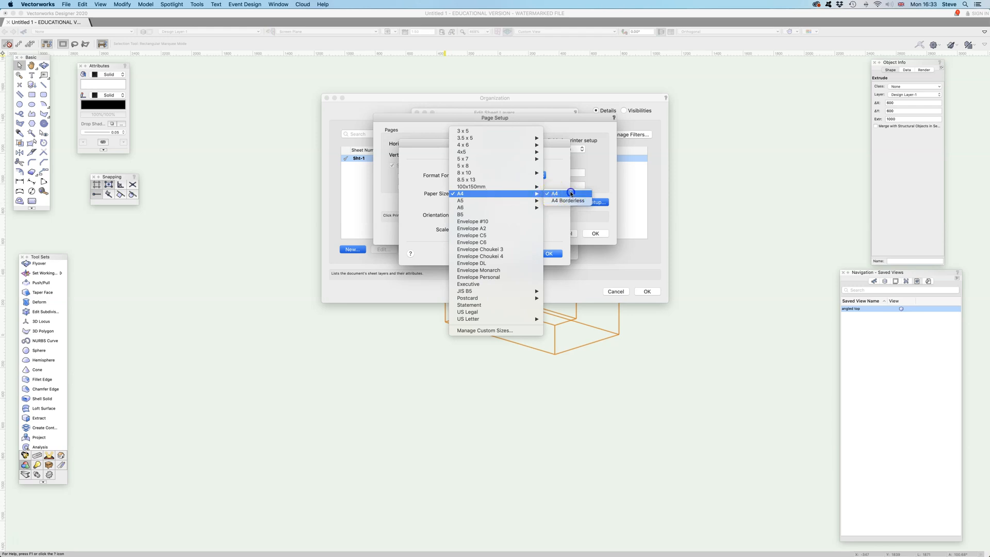
click(552, 195)
click(479, 214)
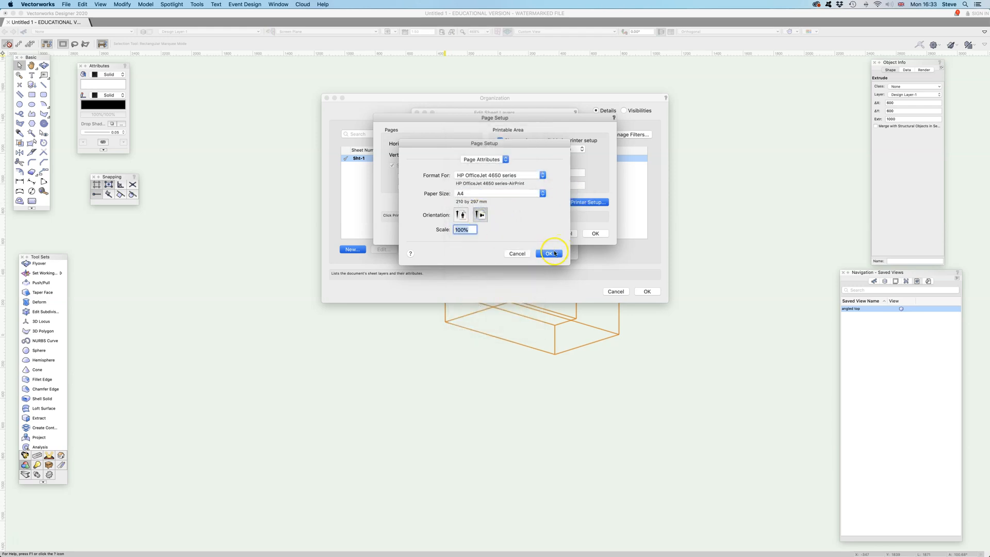
click(552, 252)
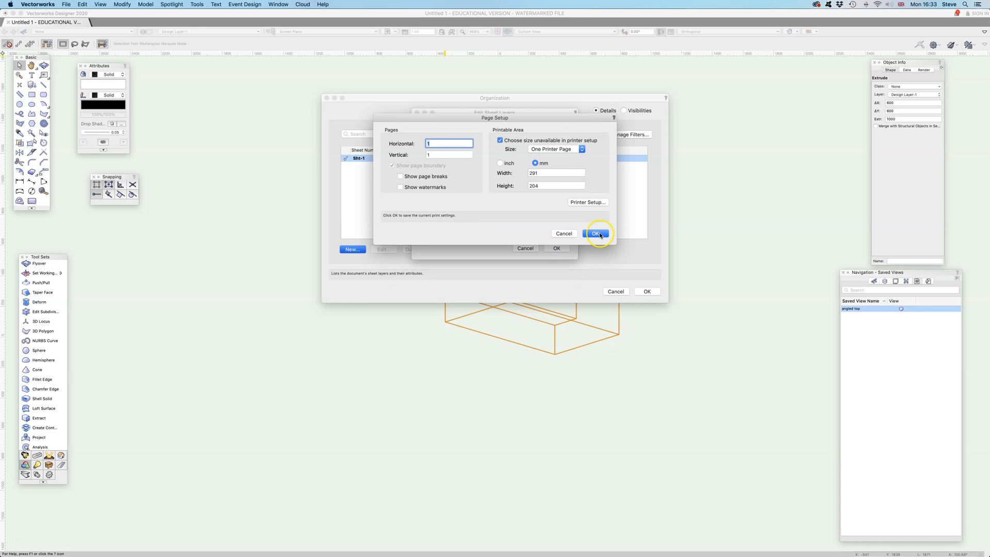
click(598, 234)
click(557, 249)
click(648, 292)
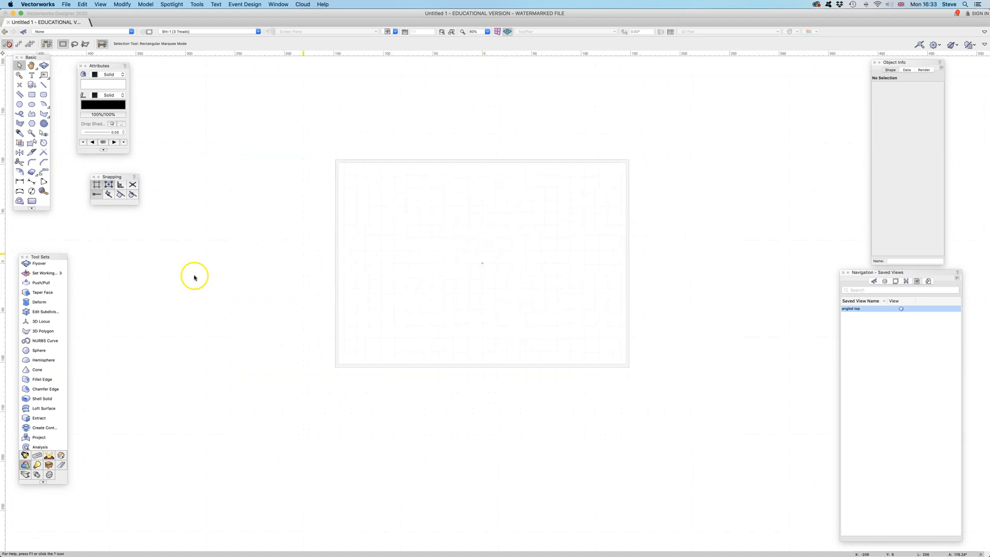
Insert a title block border on the sheet using the Spotlight Simple Title Block style
click(61, 465)
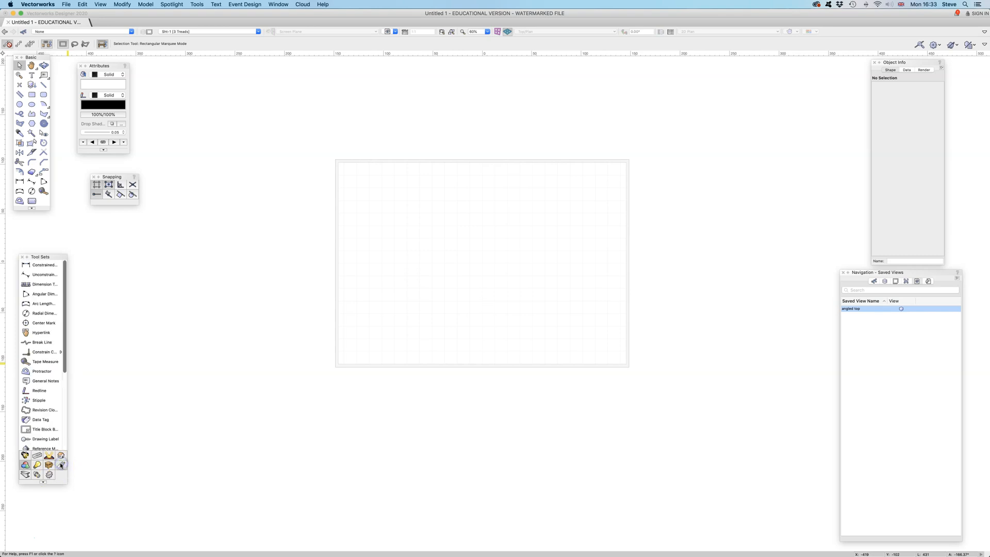
click(42, 429)
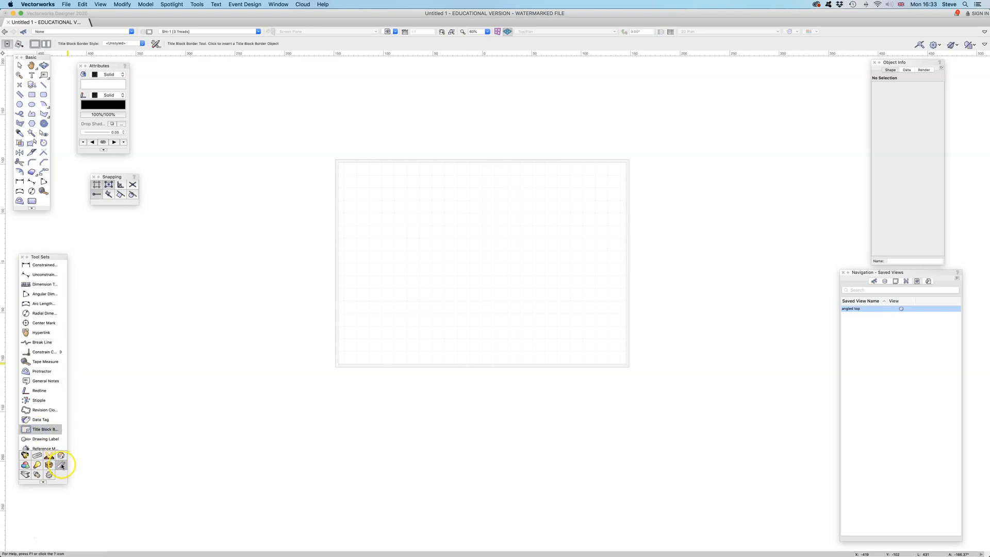
click(449, 230)
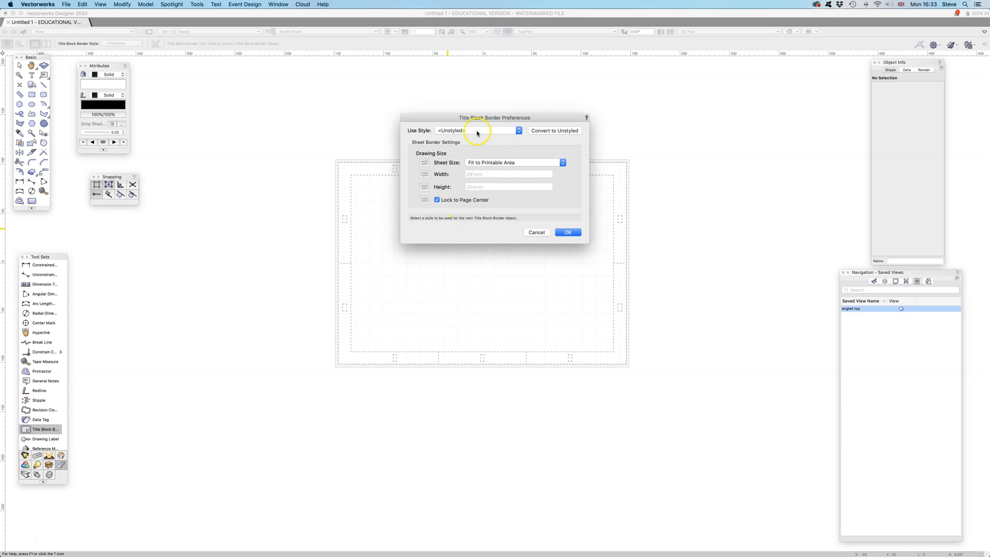
click(519, 131)
click(518, 131)
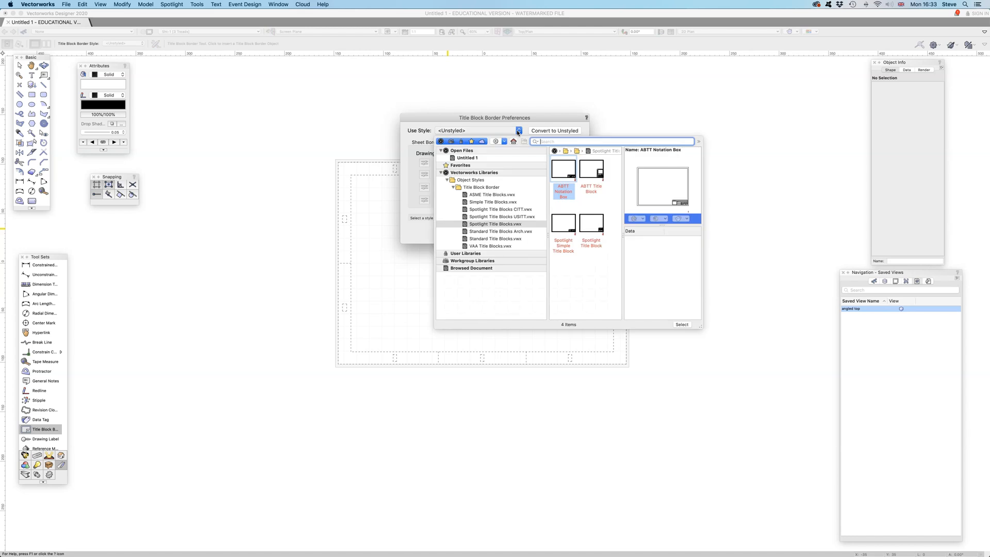
click(591, 222)
click(566, 224)
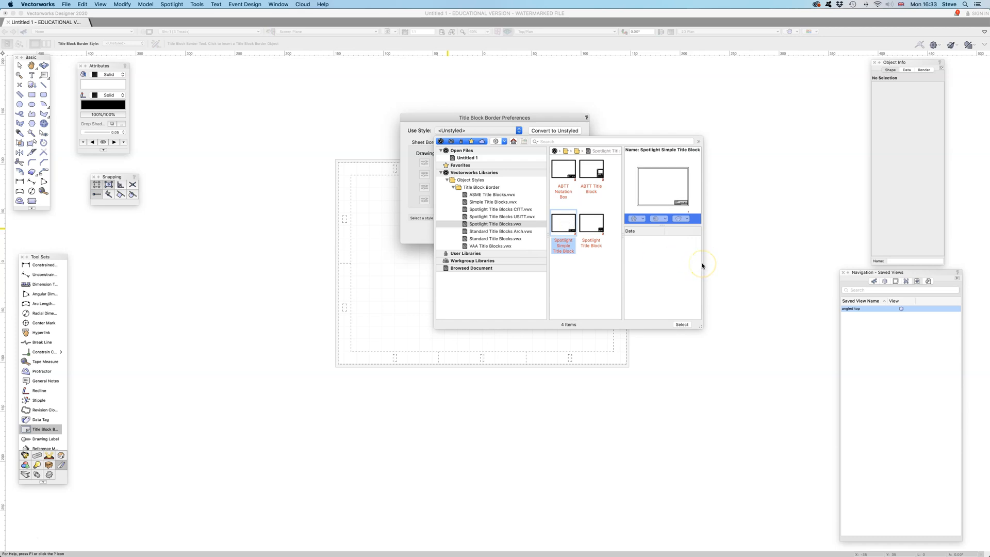
click(683, 324)
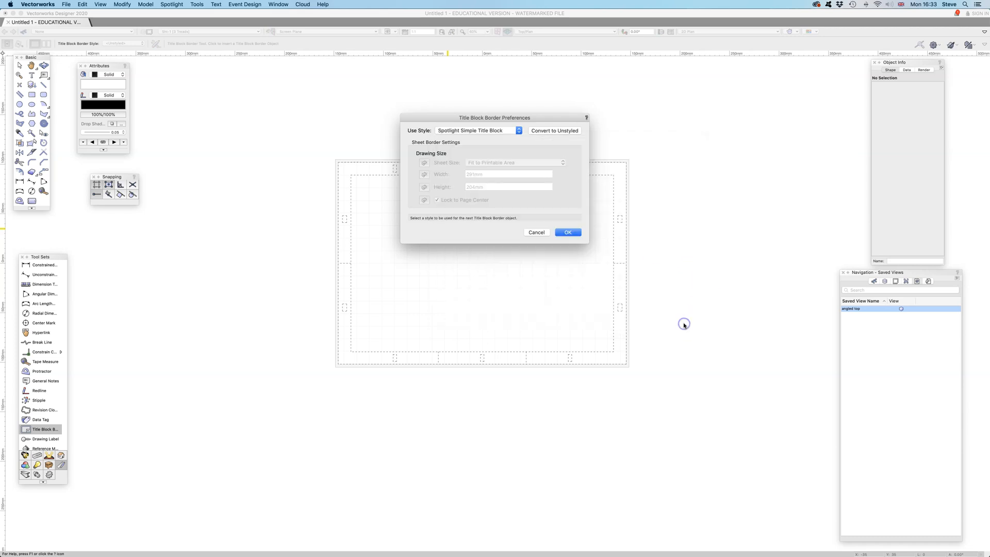
click(568, 233)
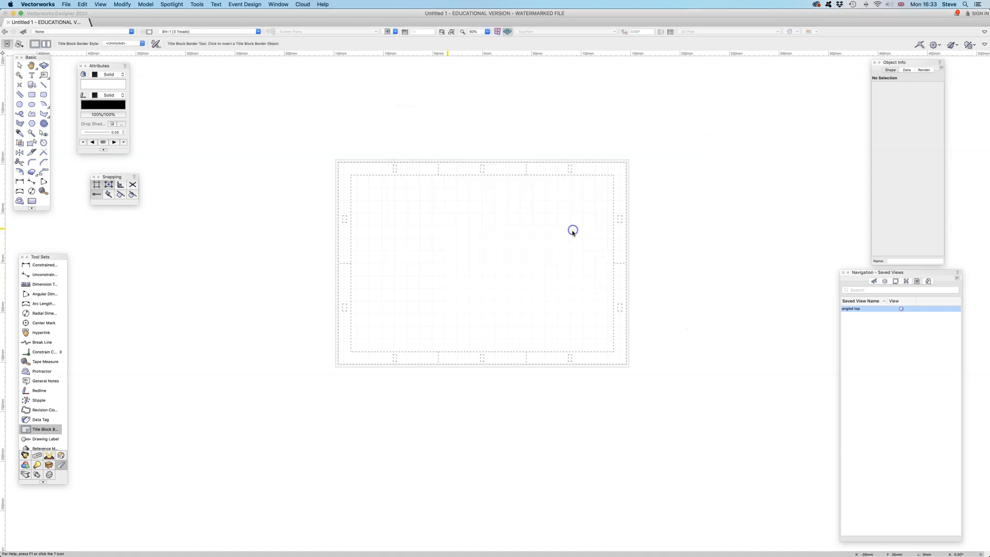
click(573, 230)
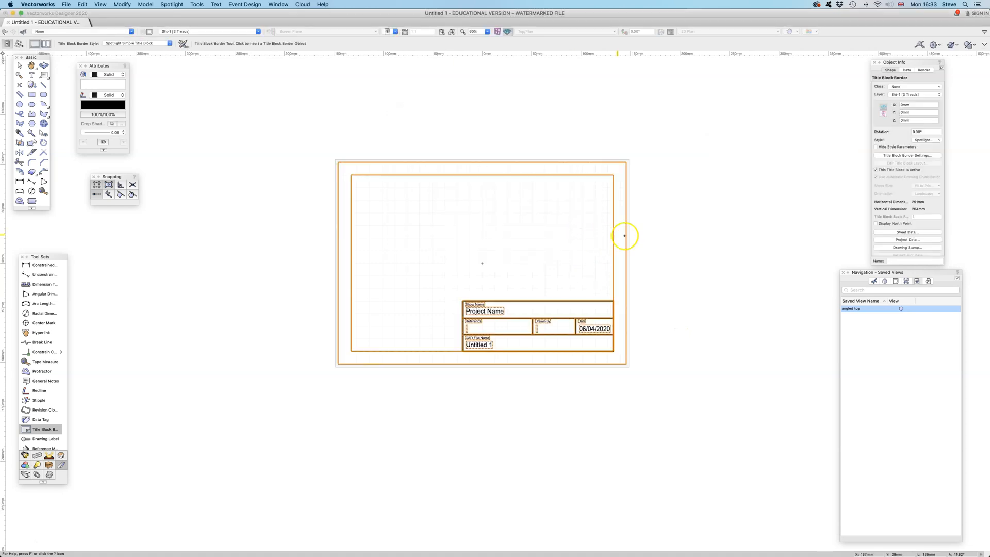
Convert the title block border to unstyled and set its vertical and horizontal zones to 0
click(911, 156)
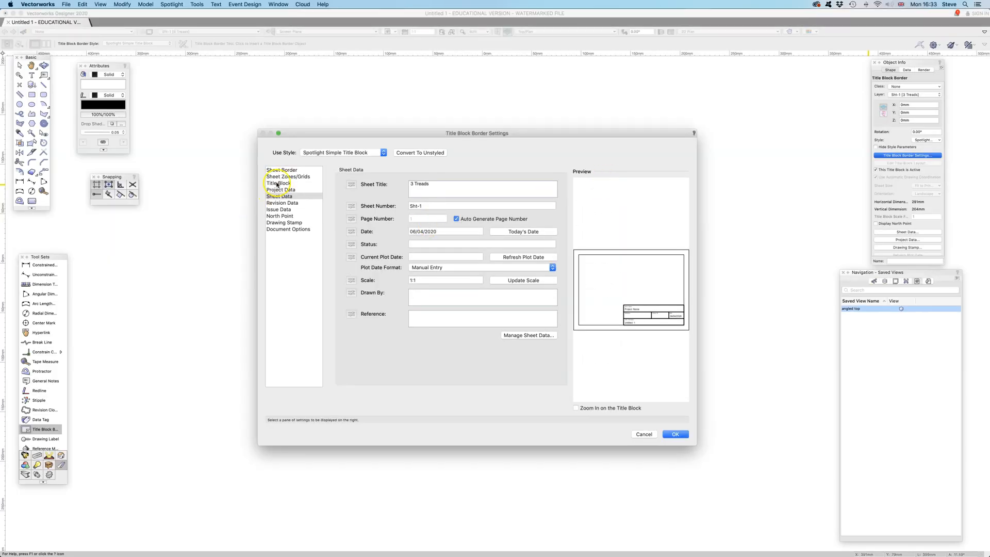
click(283, 177)
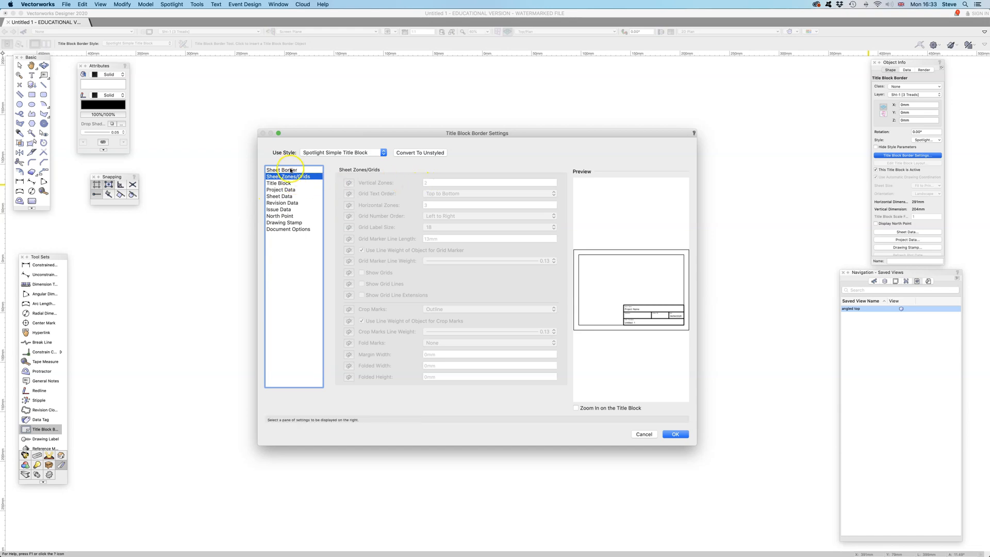
click(418, 153)
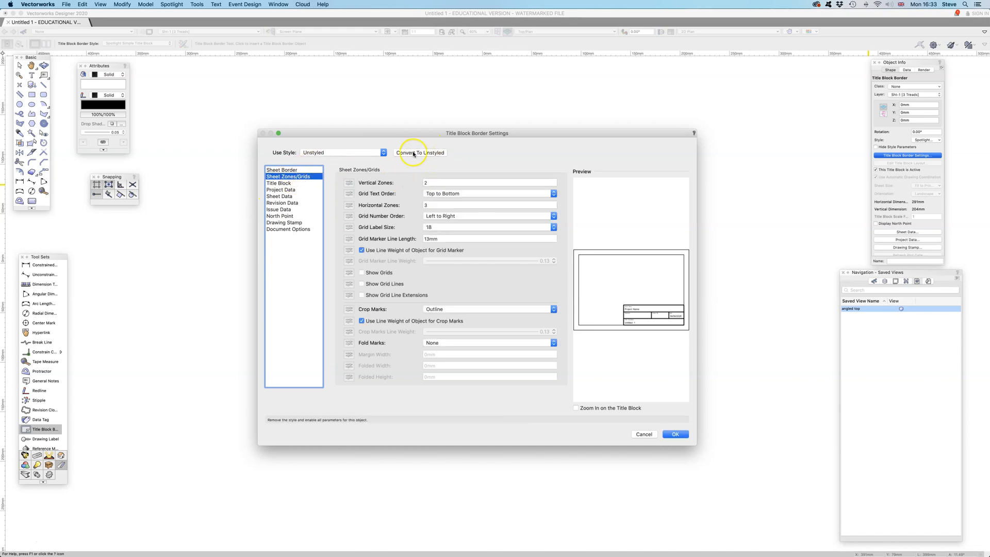
double_click(426, 182)
text(0)
key(Tab)
text(0)
Set all four margins of the sheet border to 5 mm
click(292, 171)
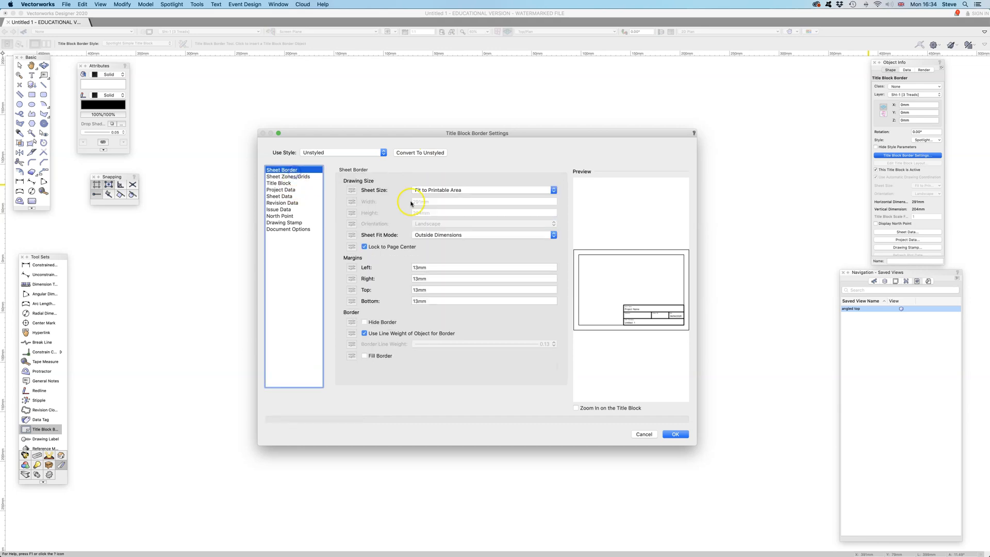
click(418, 267)
text(5)
click(405, 279)
text(5)
click(404, 290)
text(5)
click(404, 301)
text(5)
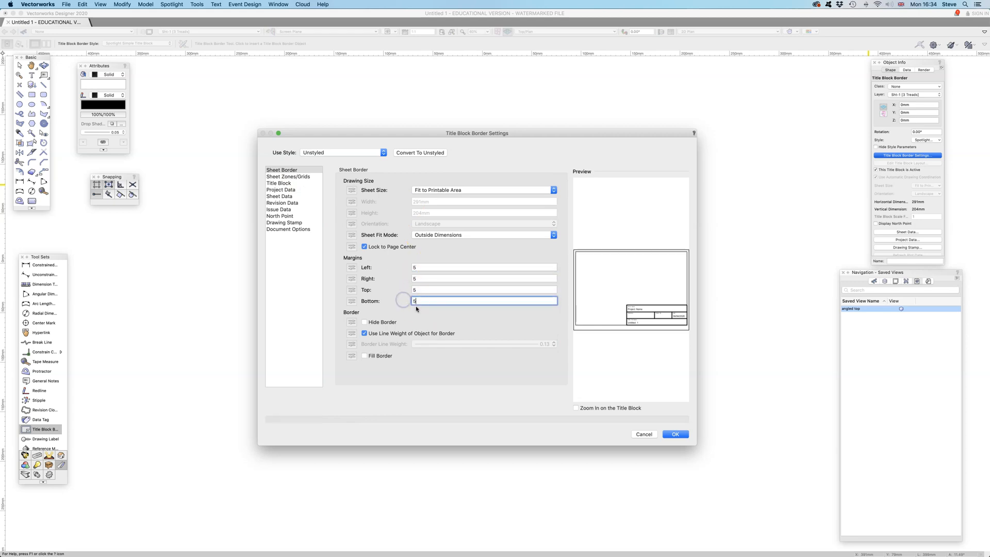
Set the title block's scale factor to 0.5 and apply the border settings
click(281, 184)
double_click(412, 226)
text(.5)
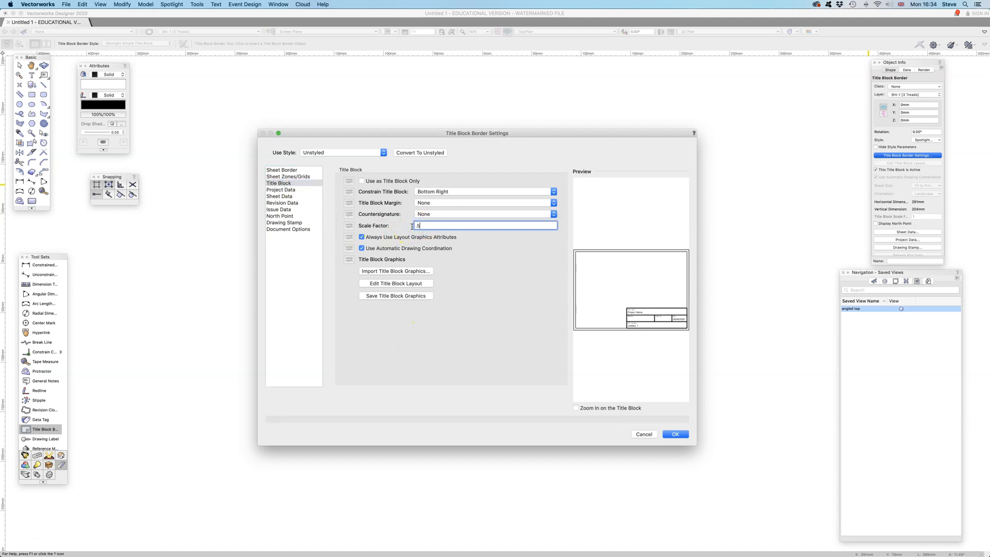
click(675, 434)
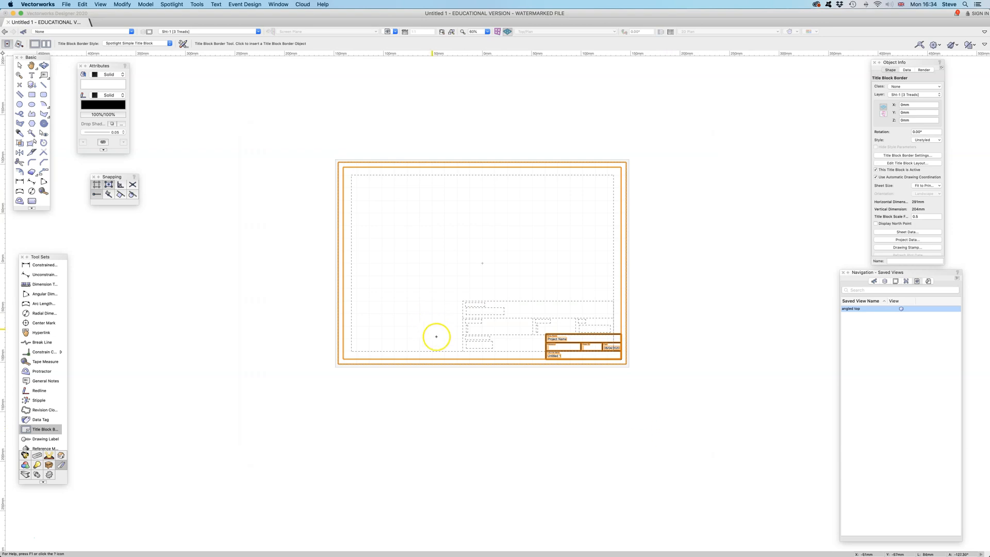
Return to Design Layer-1 and show the stair unit in Top/Plan view
click(20, 66)
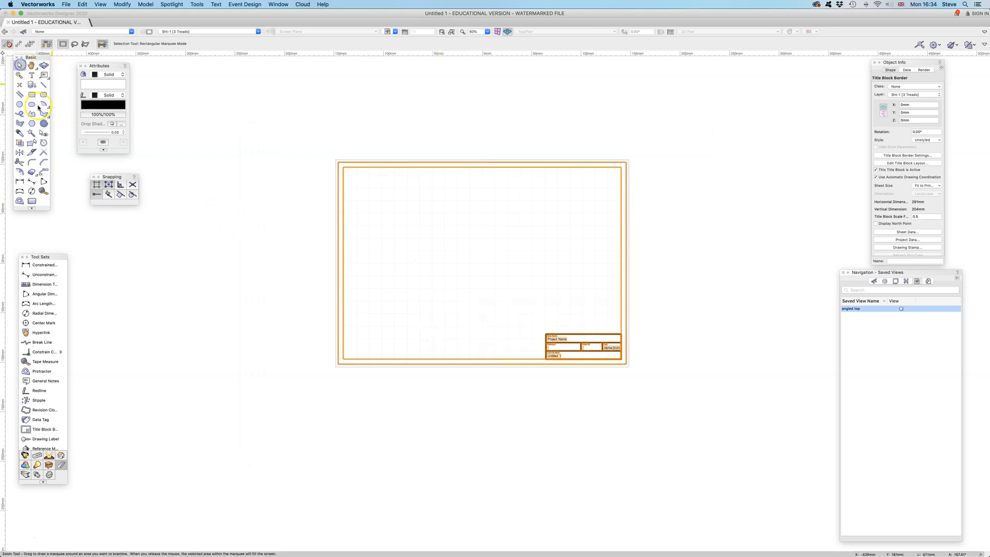
click(258, 32)
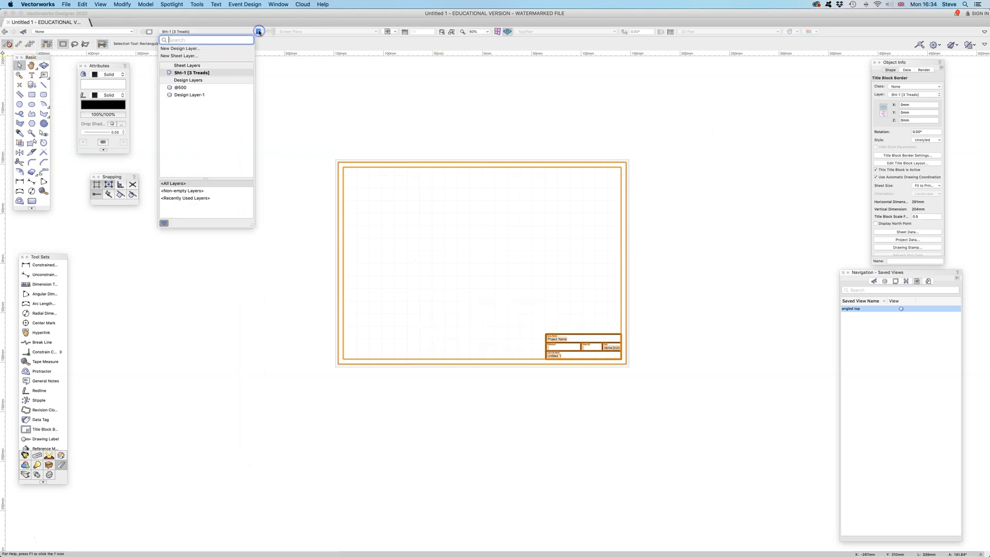
click(195, 93)
scroll(498, 254, up, 10)
scroll(498, 254, down, 2)
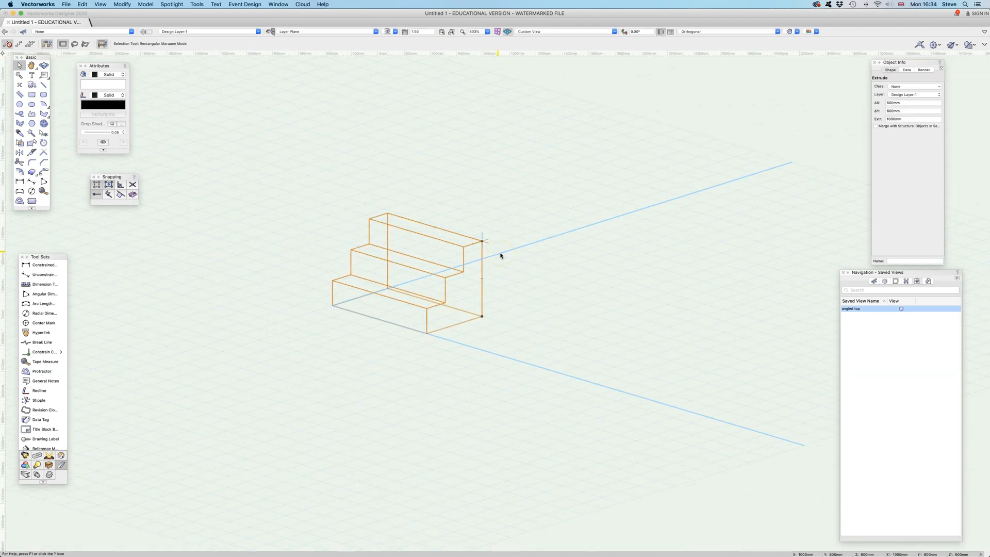
click(575, 32)
click(567, 39)
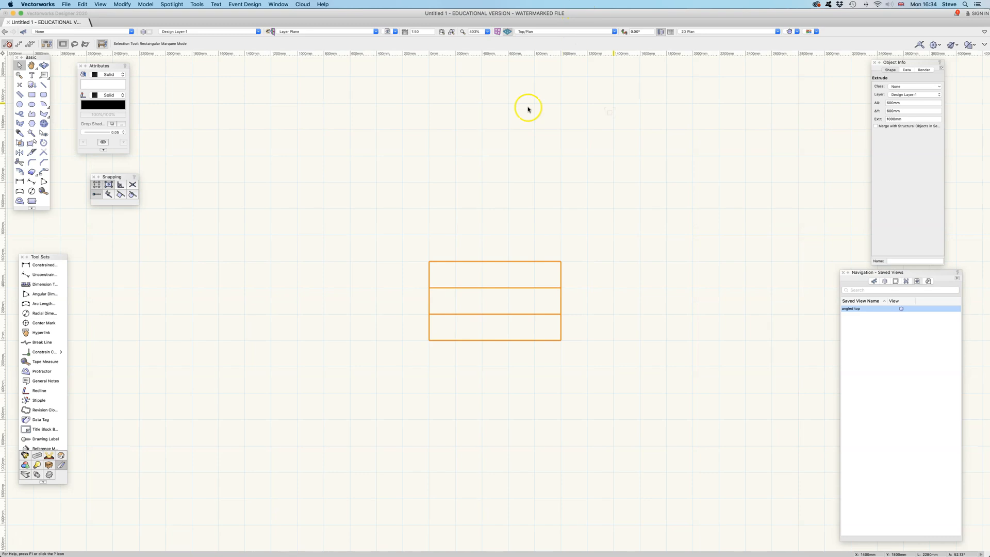
Create a Top/Plan viewport of the stair unit on sheet layer Sht-1 [3 Treads] with a drawing label
click(99, 4)
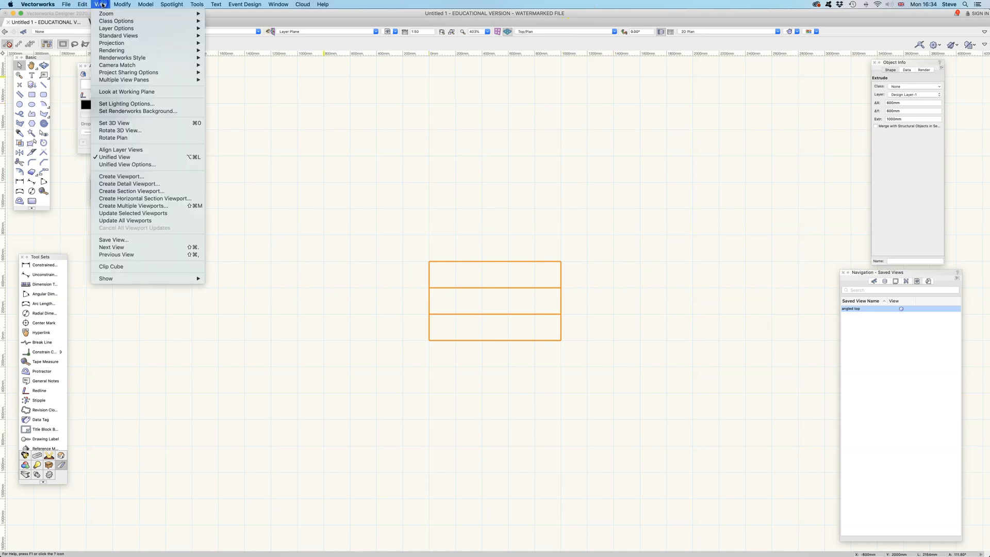
click(152, 177)
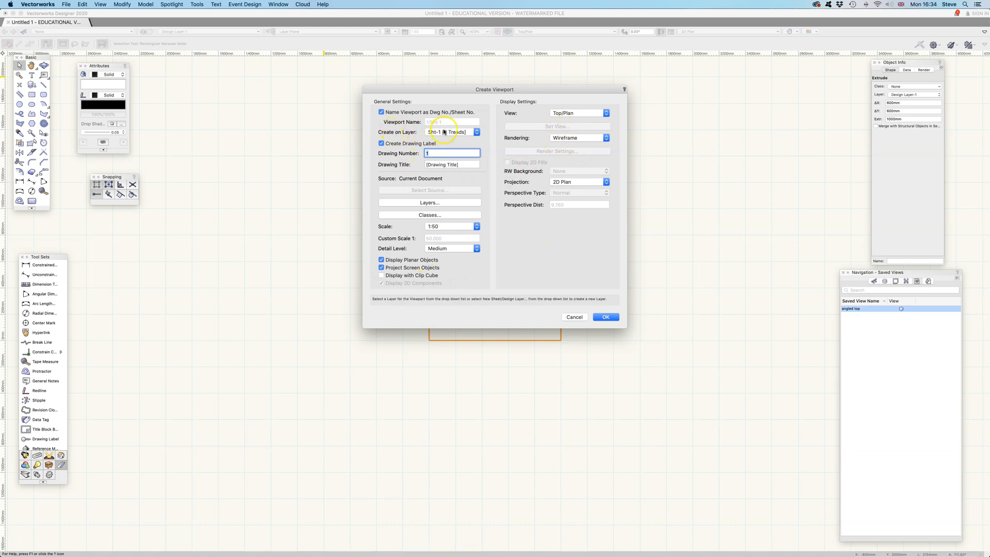
click(608, 317)
scroll(531, 333, down, 3)
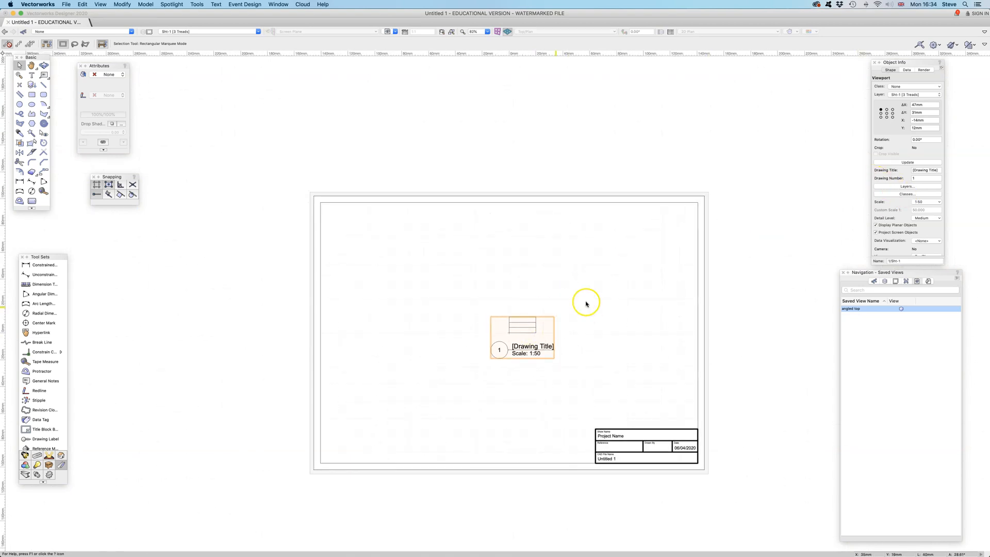
Set the plan viewport's scale to 1:25 and shift it slightly down and left on the sheet
click(936, 202)
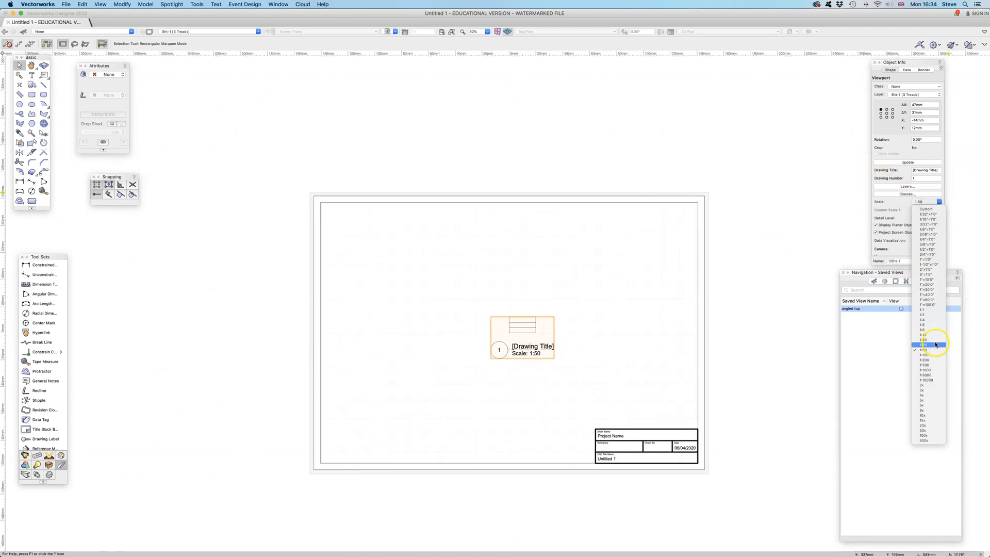
click(936, 344)
drag(540, 333, 498, 357)
click(555, 356)
Edit the plan viewport's annotations and move the drawing label directly beneath the stair plan
scroll(503, 351, up, 2)
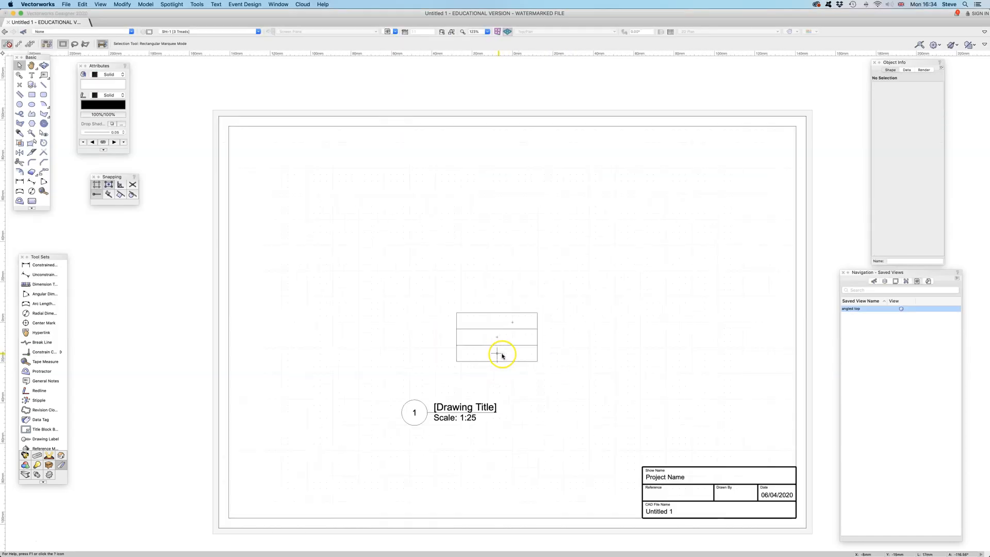
double_click(496, 359)
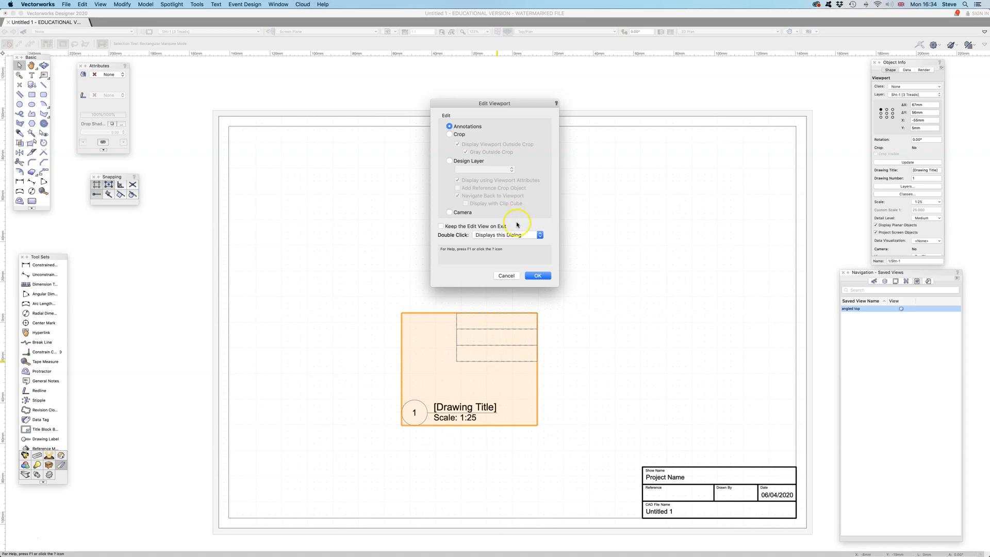
click(538, 276)
mouse_move(415, 410)
mouse_down()
mouse_move(466, 381)
mouse_move(458, 391)
mouse_up()
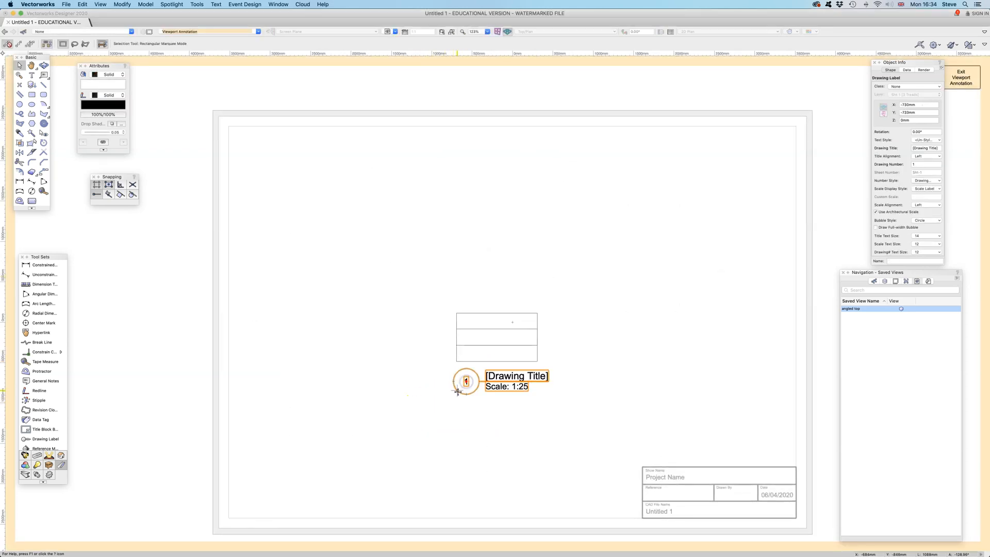
click(435, 298)
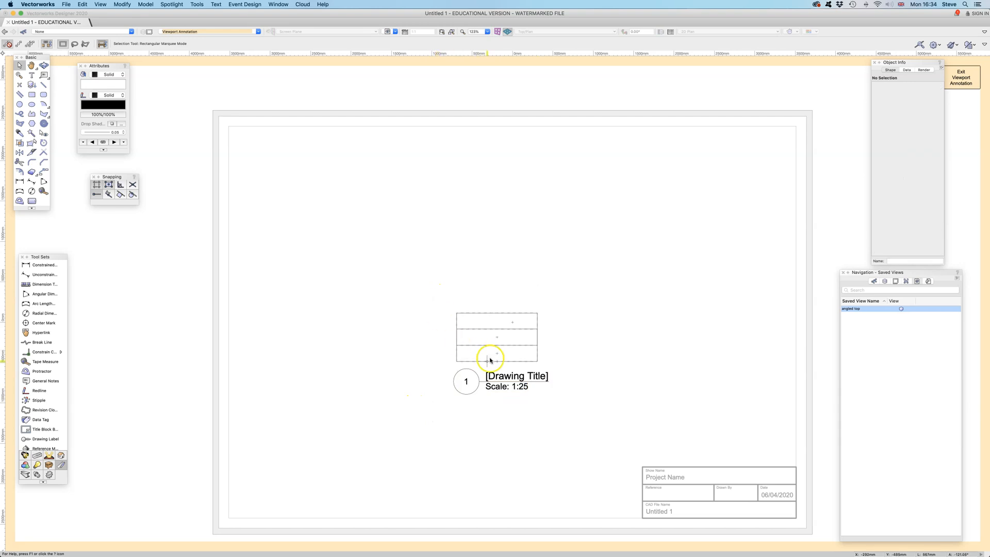
Set the drawing label's title to Plan
click(504, 376)
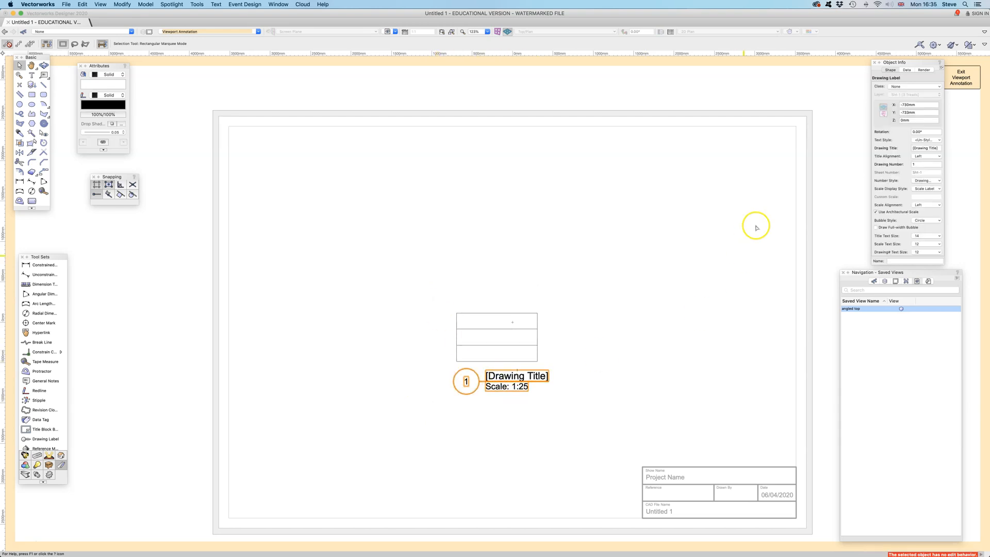
click(925, 149)
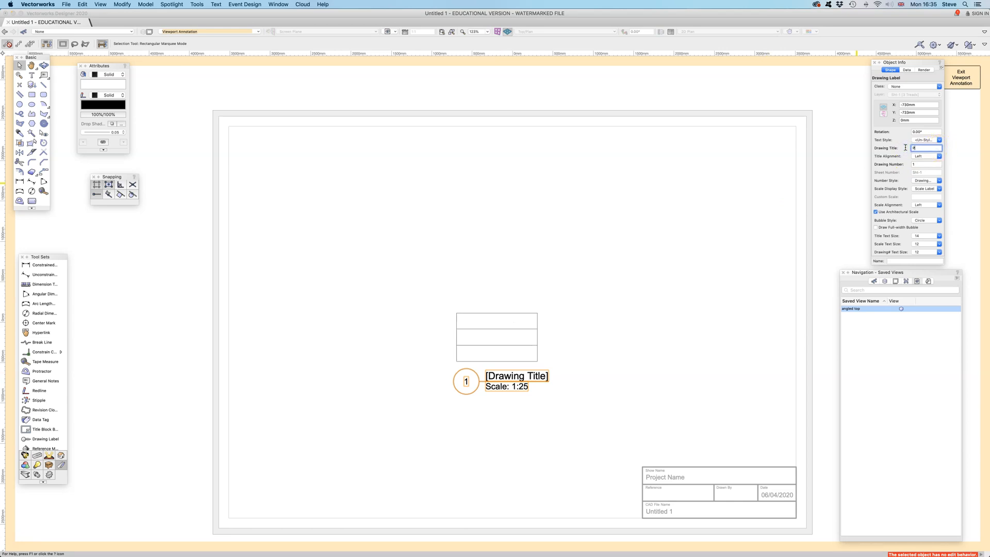
key(Return)
click(663, 277)
Delete the drawing label from the plan viewport's annotations and return to the sheet layer
click(480, 386)
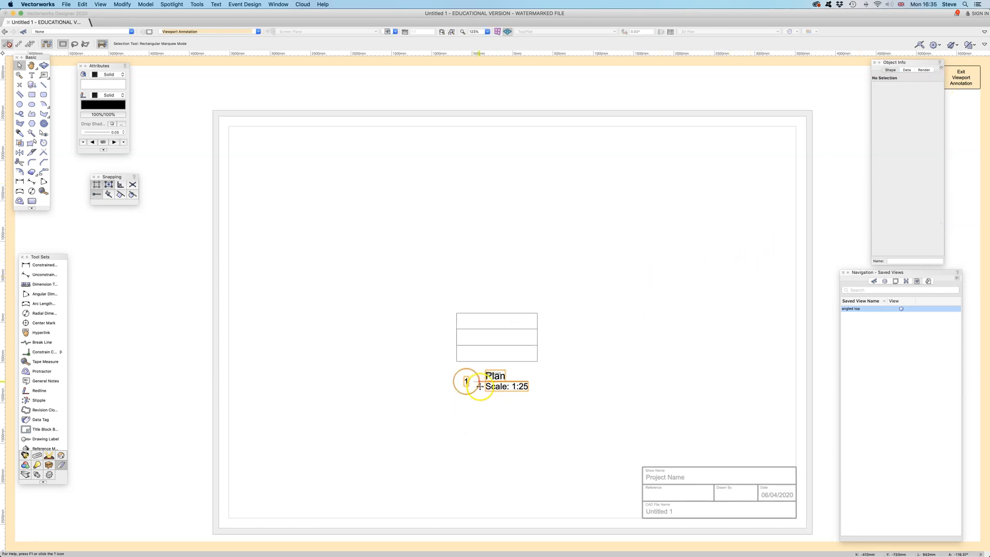
key(Delete)
click(948, 81)
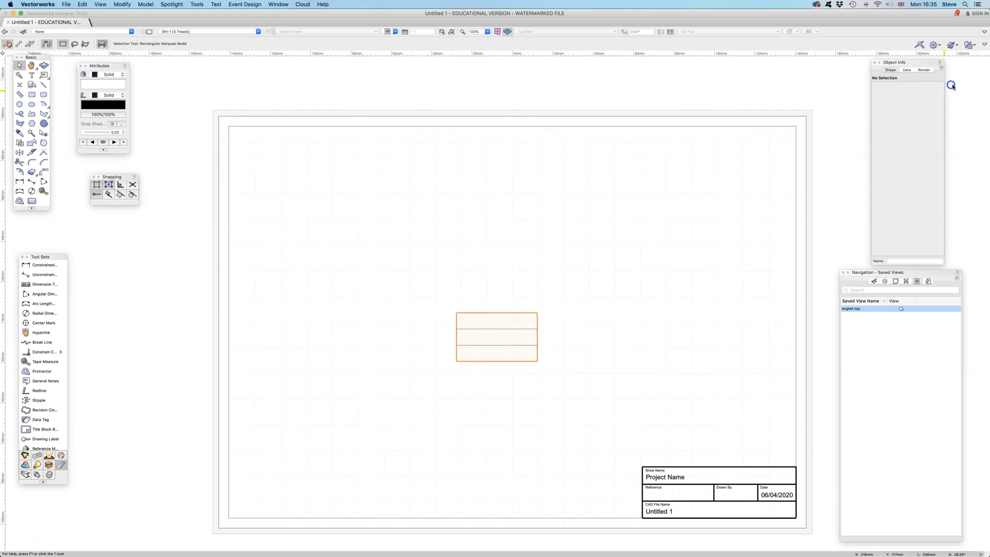
Move the plan viewport up to the sheet's upper middle and place a duplicate directly below it
click(498, 335)
drag(496, 344, 499, 226)
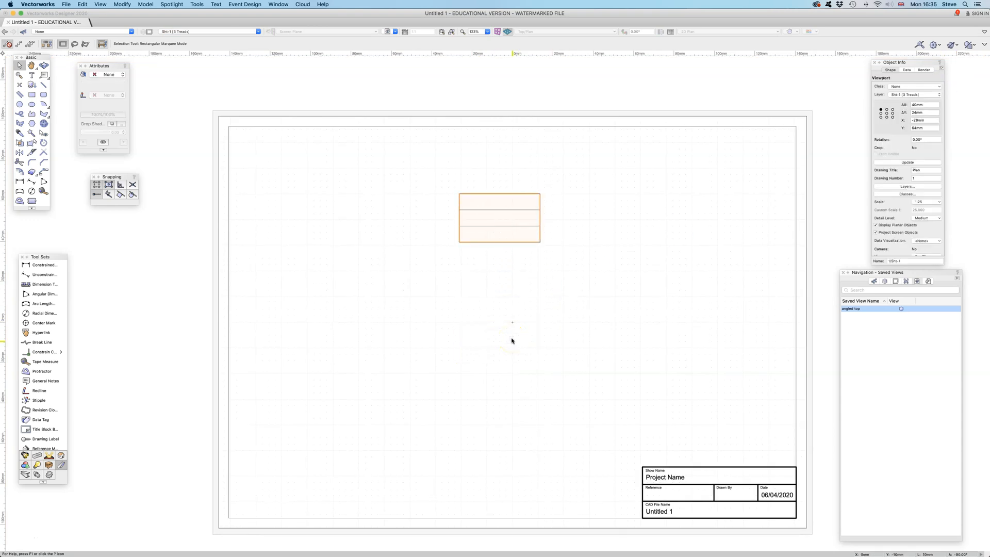
key(super+d)
scroll(513, 338, up, 1)
drag(509, 170, 501, 258)
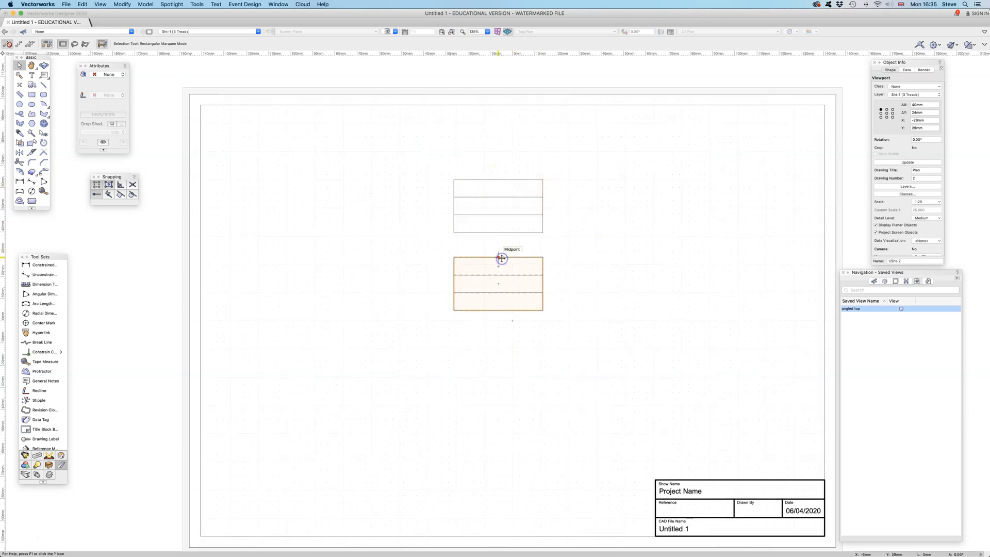
Duplicate the lower viewport twice, placing one copy on its right and the other on its left in the same row
key(super+d)
mouse_move(454, 388)
mouse_down()
mouse_move(554, 308)
mouse_move(539, 309)
mouse_move(572, 311)
mouse_up()
key(super+d)
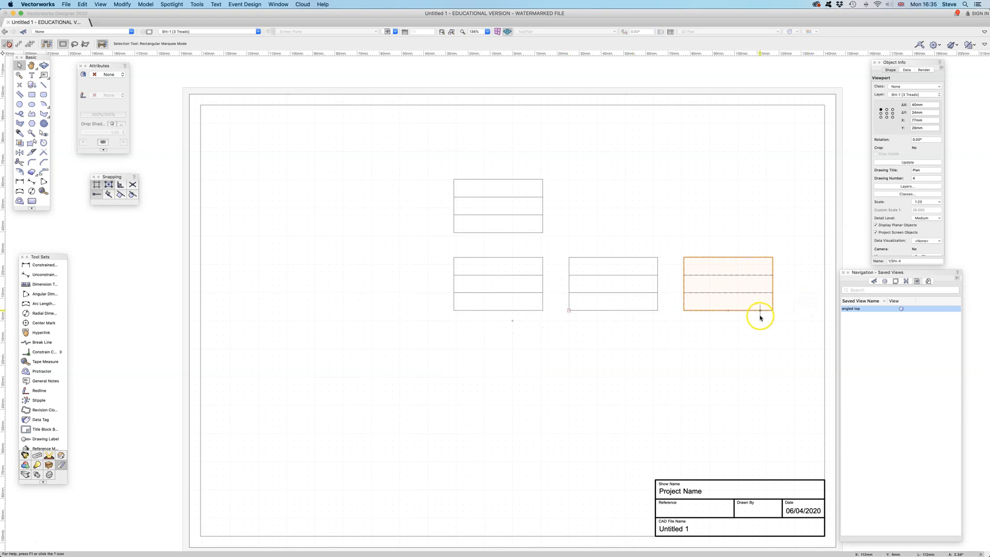
mouse_move(771, 310)
mouse_down()
mouse_move(445, 299)
mouse_move(453, 309)
mouse_move(421, 310)
mouse_up()
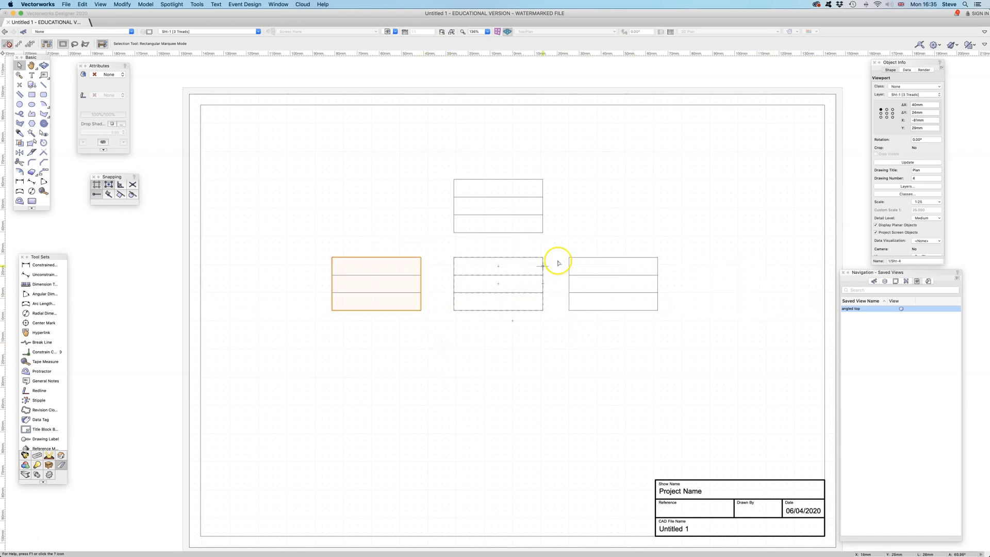
Set the view of the middle viewport in the lower row to Front
click(517, 196)
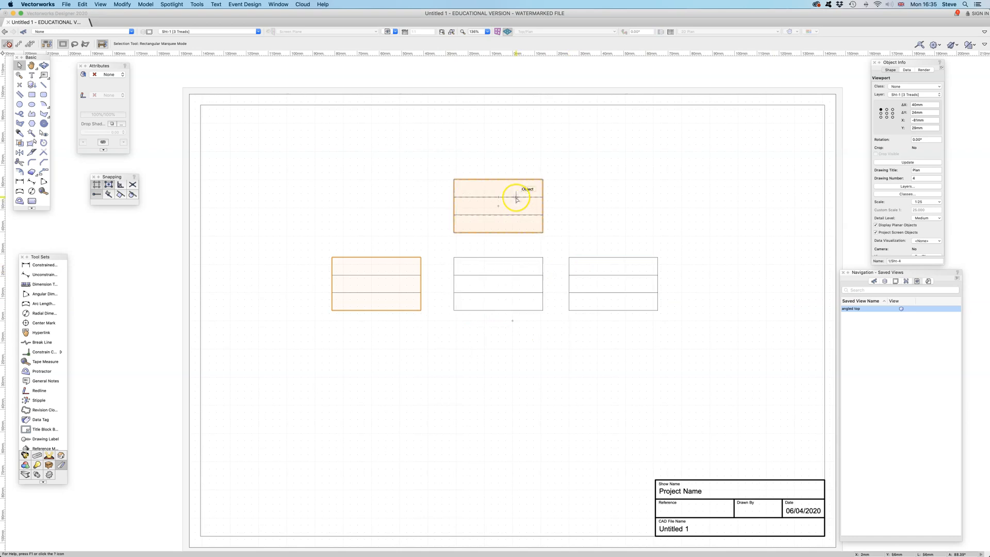
click(513, 273)
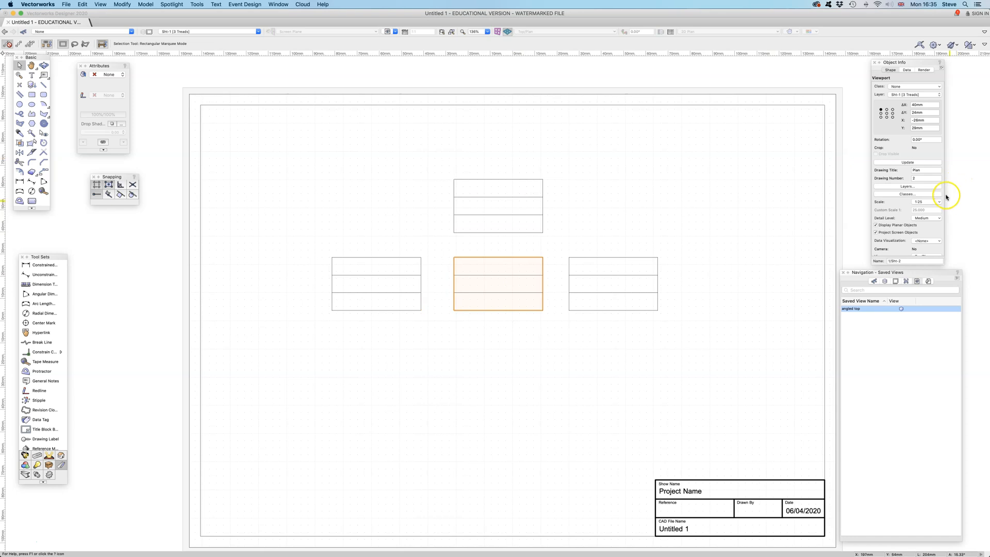
drag(911, 64, 769, 154)
scroll(768, 286, down, 5)
scroll(771, 295, down, 2)
click(780, 283)
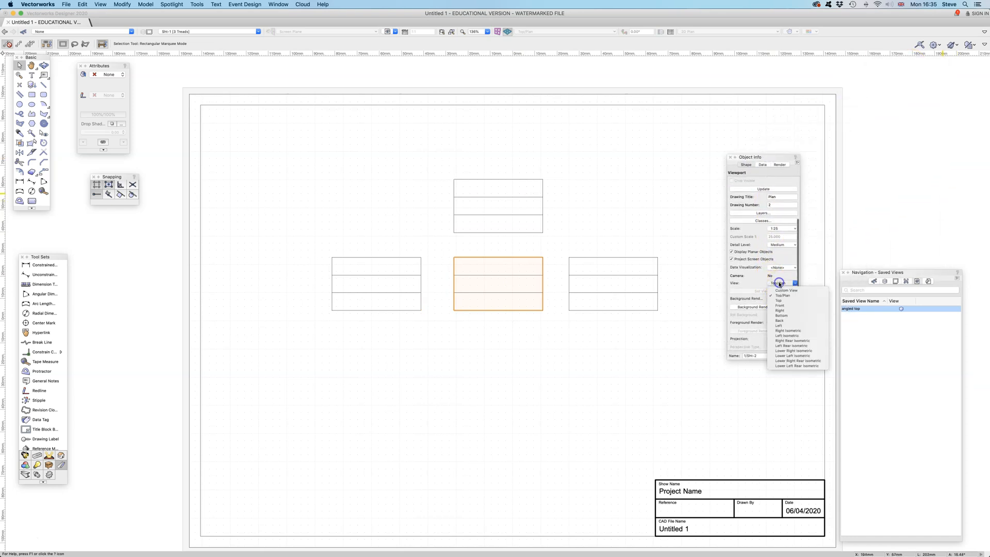
click(783, 305)
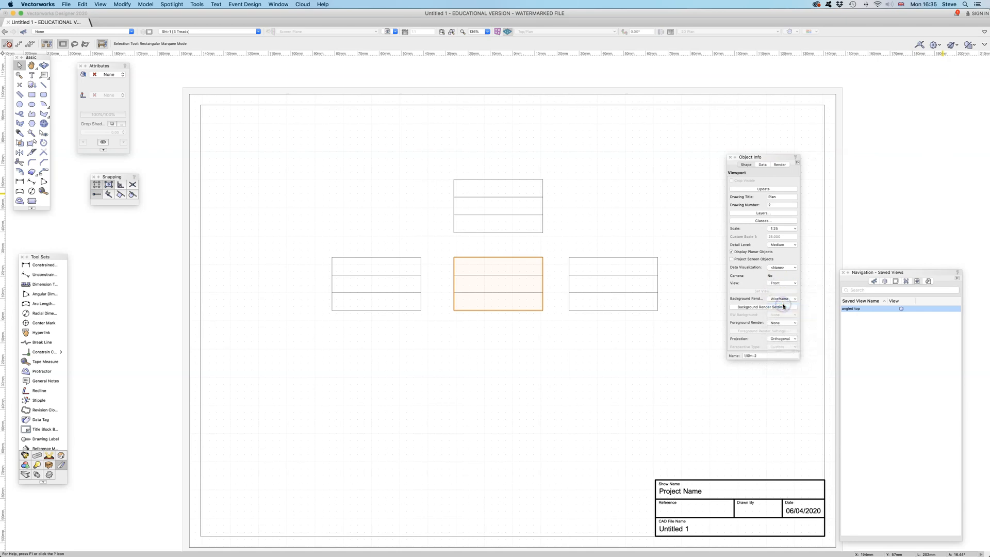
click(592, 195)
Set the view of the right-hand viewport in the row to Right
click(604, 258)
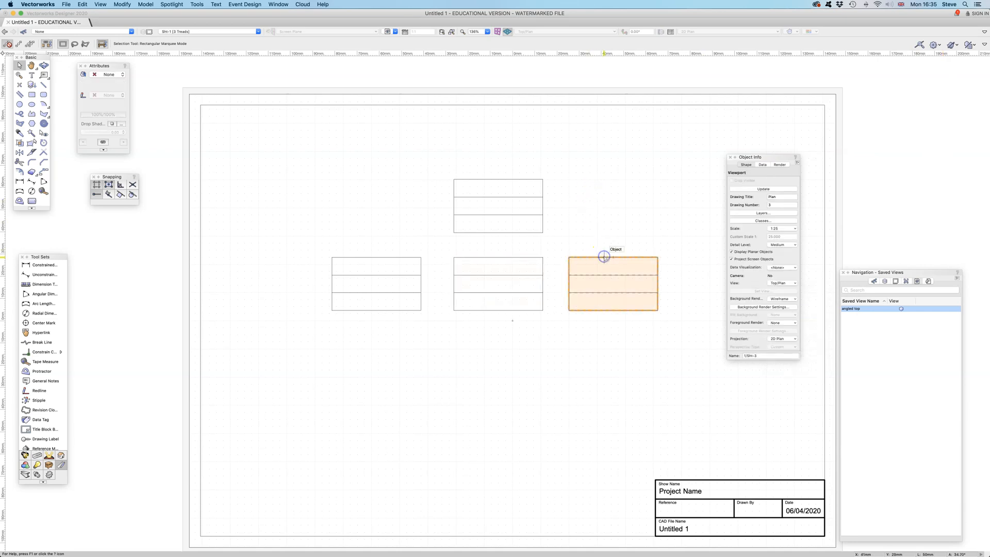
click(780, 283)
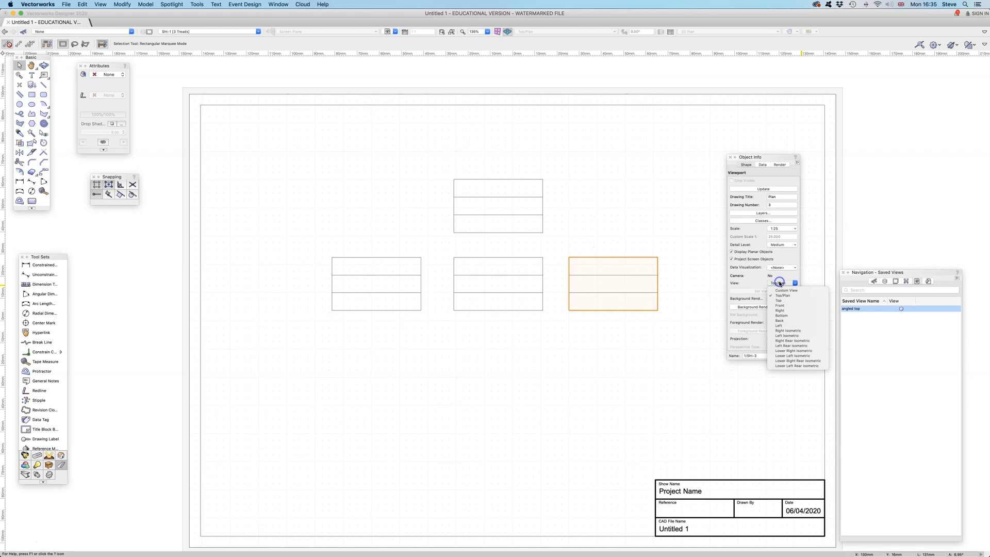
click(785, 311)
Set the view of the left-hand viewport in the row to Left
click(416, 286)
click(421, 279)
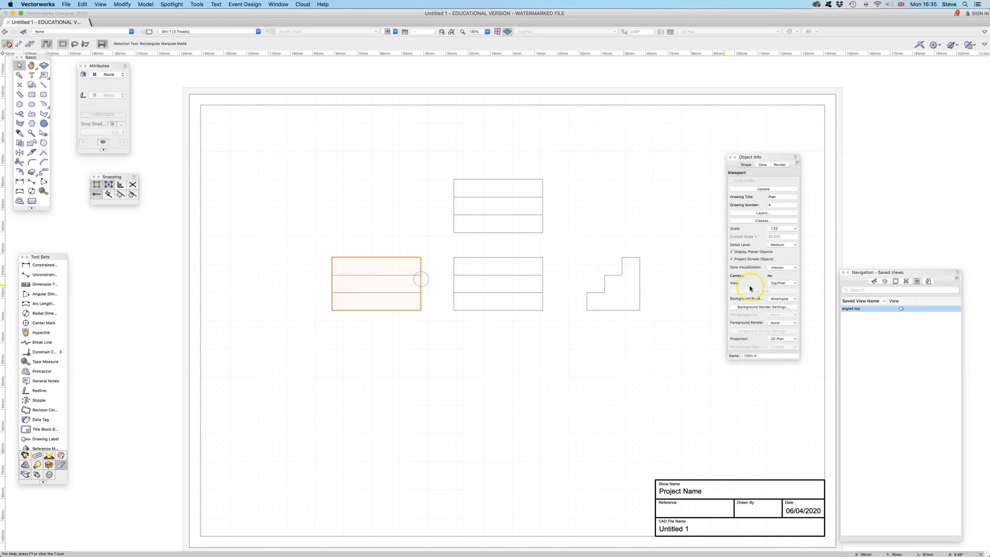
click(772, 284)
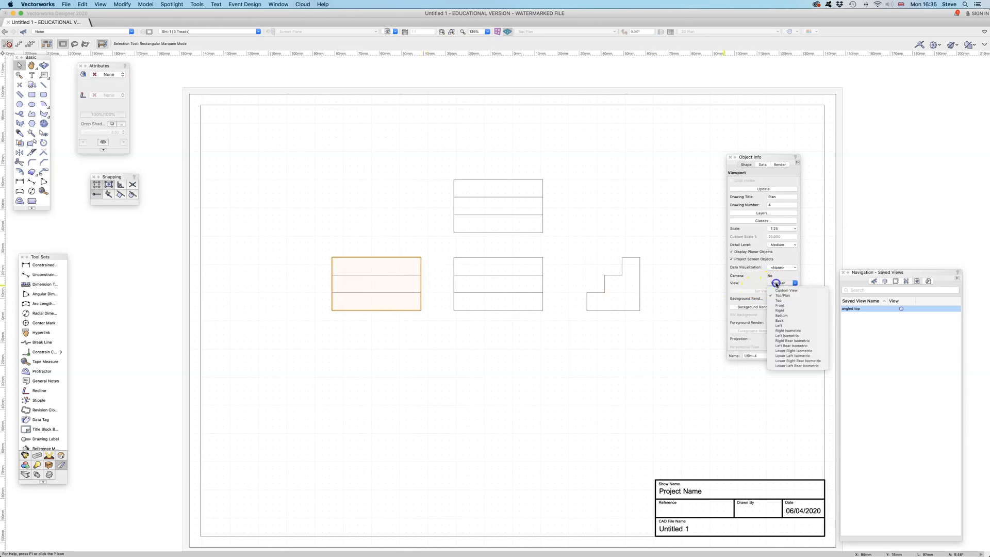
click(781, 325)
Duplicate the front viewport and move one of the two into the empty area below the left side view
click(503, 272)
click(505, 277)
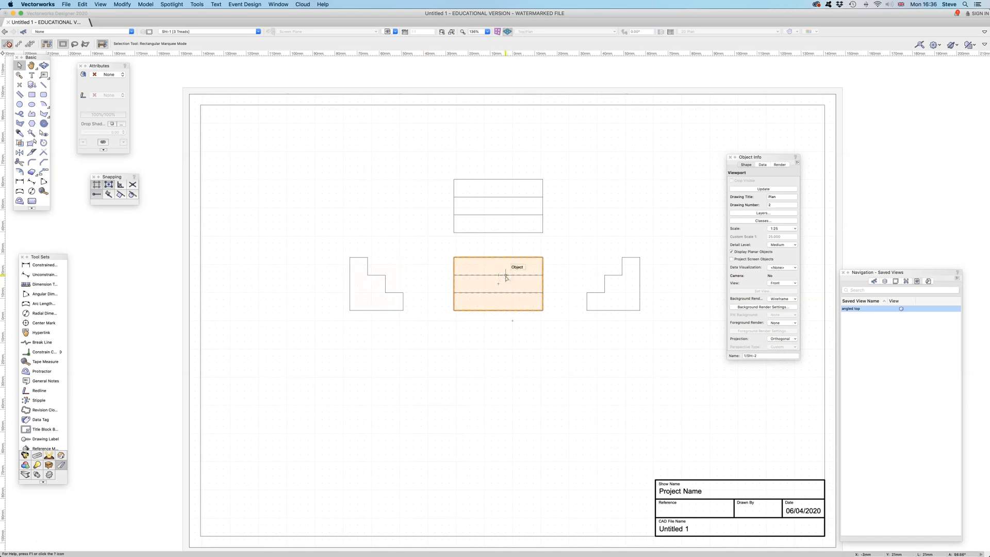
key(super+d)
mouse_move(508, 276)
mouse_down()
mouse_move(413, 375)
mouse_move(387, 382)
mouse_up()
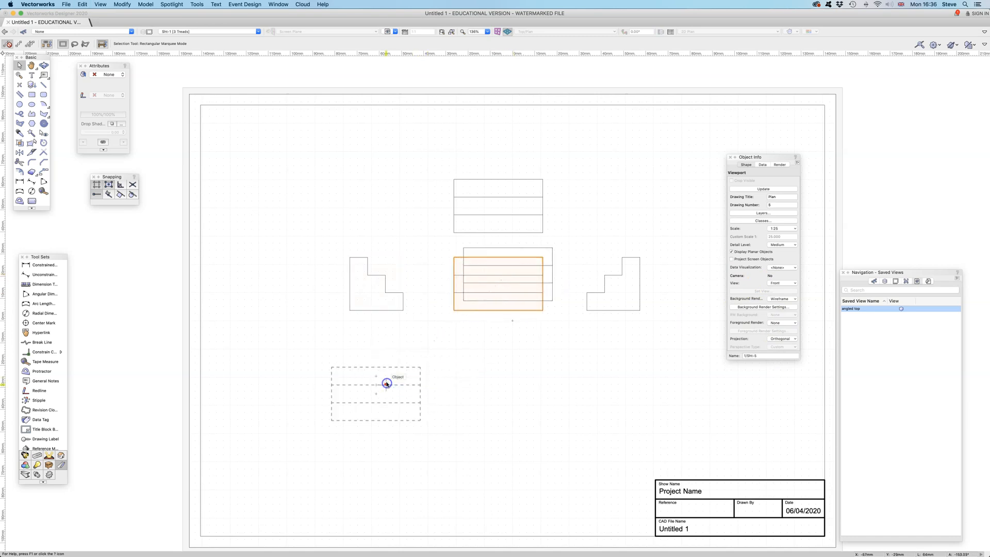
Set the lower-left viewport's view to Right Isometric and shift it slightly further down the sheet
click(777, 299)
click(745, 278)
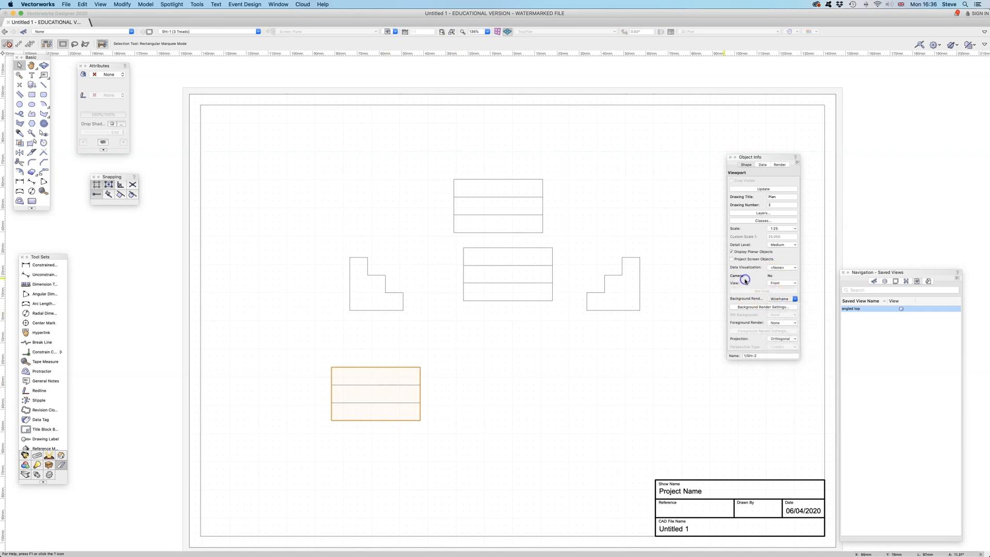
click(775, 283)
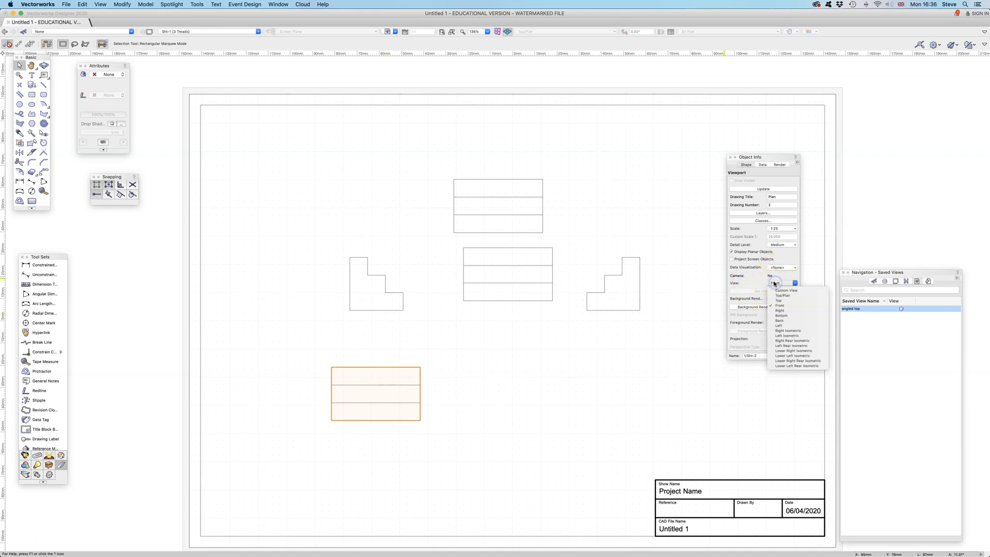
click(785, 330)
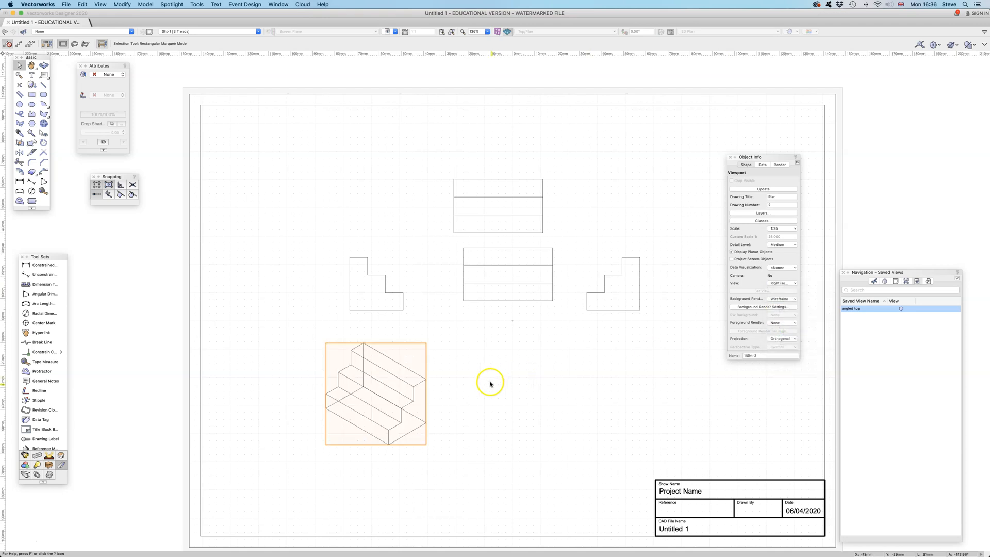
click(641, 385)
mouse_move(395, 380)
mouse_down()
mouse_move(381, 394)
mouse_move(389, 398)
mouse_up()
click(476, 384)
Move the remaining front viewport back into line beneath the plan and level with the side views
click(437, 216)
mouse_move(463, 248)
mouse_down()
mouse_move(453, 233)
mouse_move(452, 246)
mouse_move(370, 257)
mouse_move(450, 260)
mouse_up()
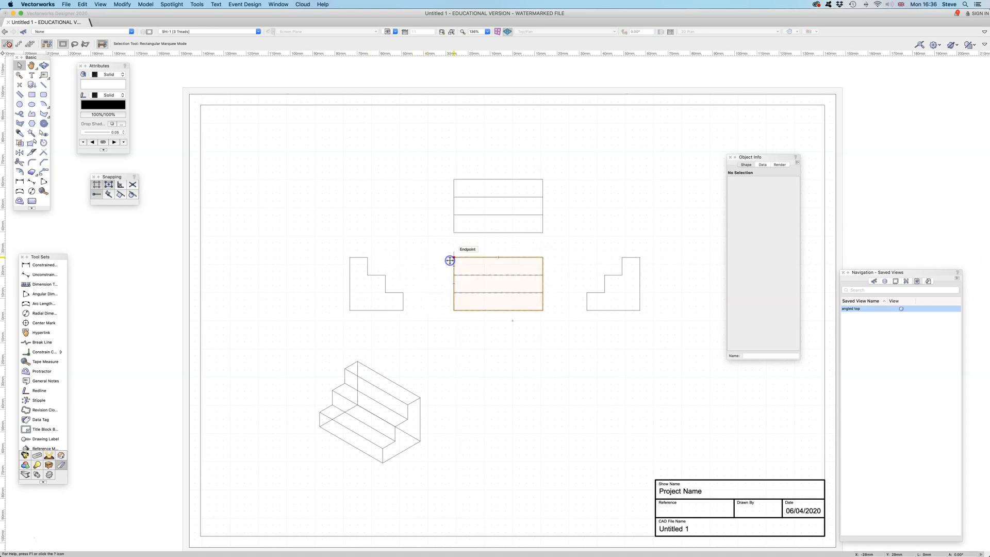
click(421, 257)
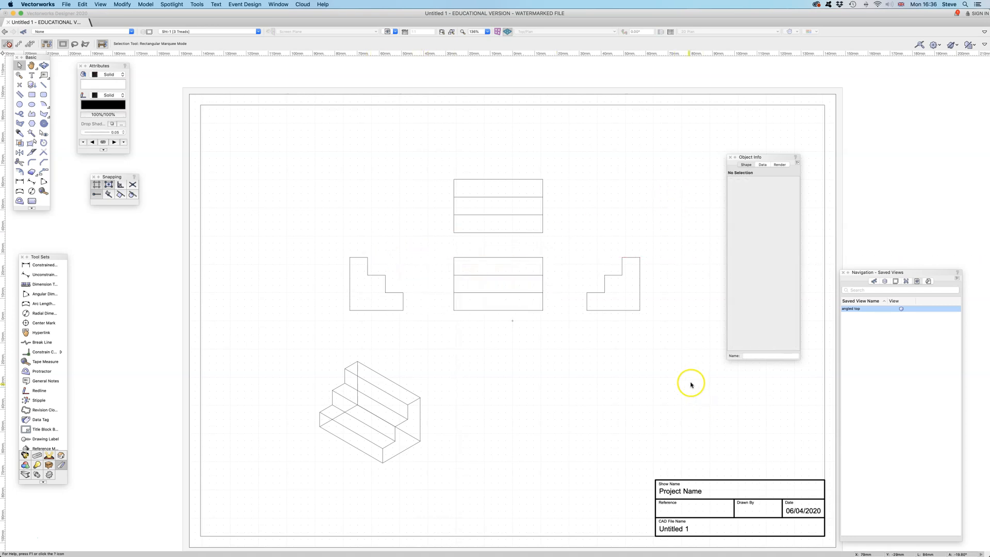
Move the Object Info palette clear of the drawing sheet
drag(769, 162, 905, 133)
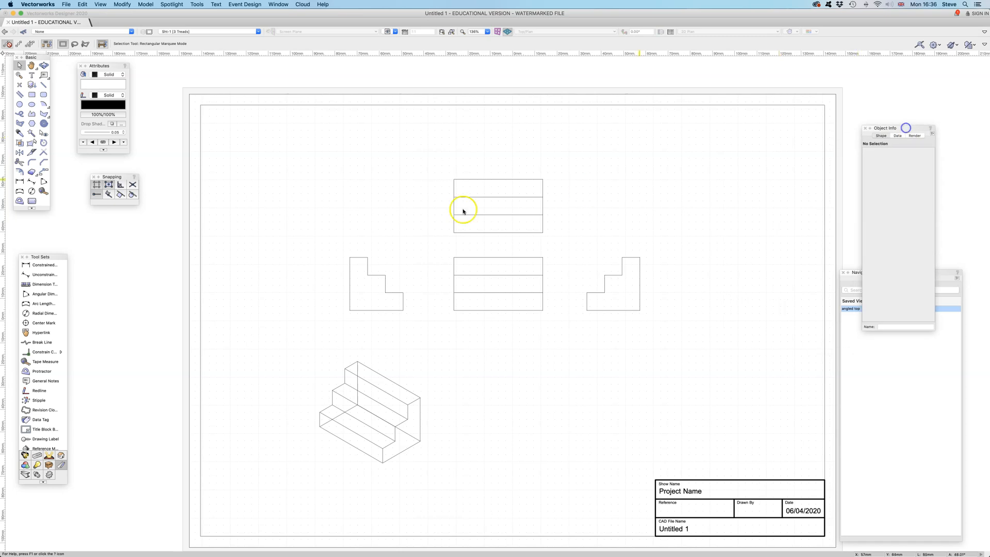
double_click(96, 185)
click(455, 193)
click(592, 248)
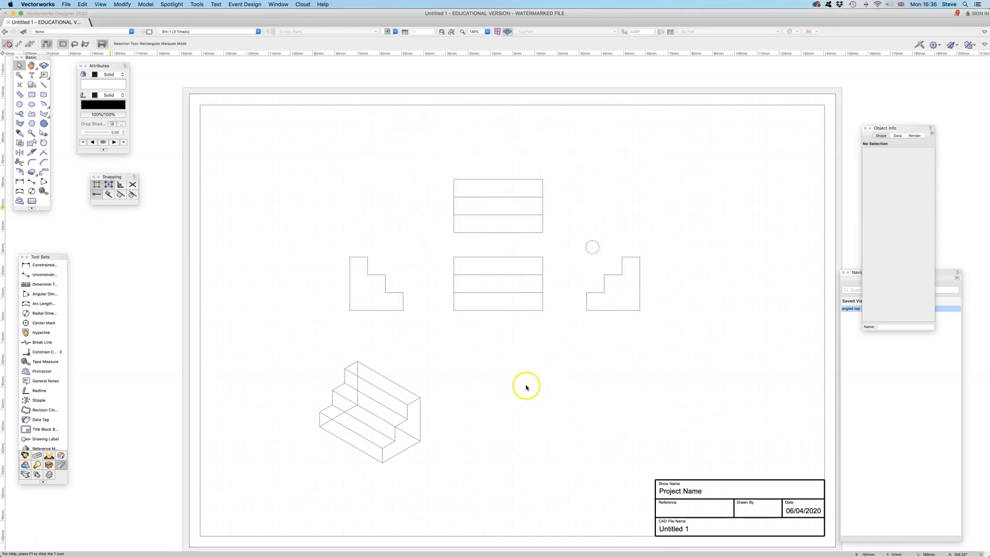
scroll(526, 387, down, 3)
middle_drag(483, 339, 504, 289)
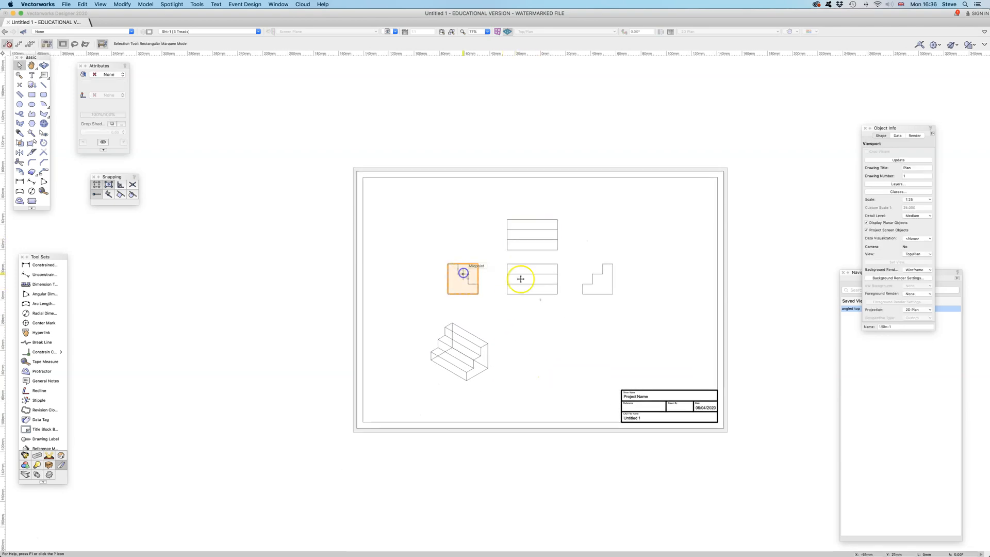
click(487, 343)
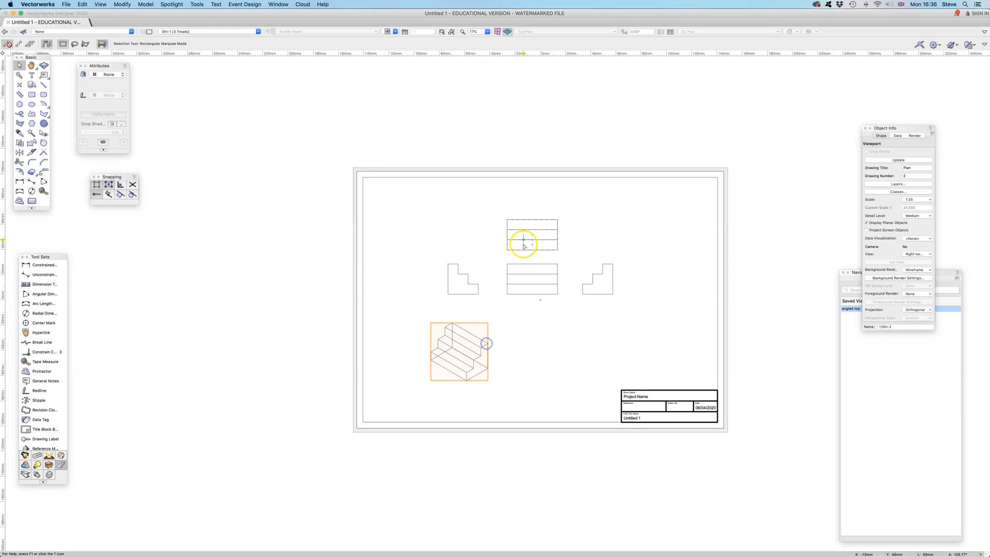
click(559, 331)
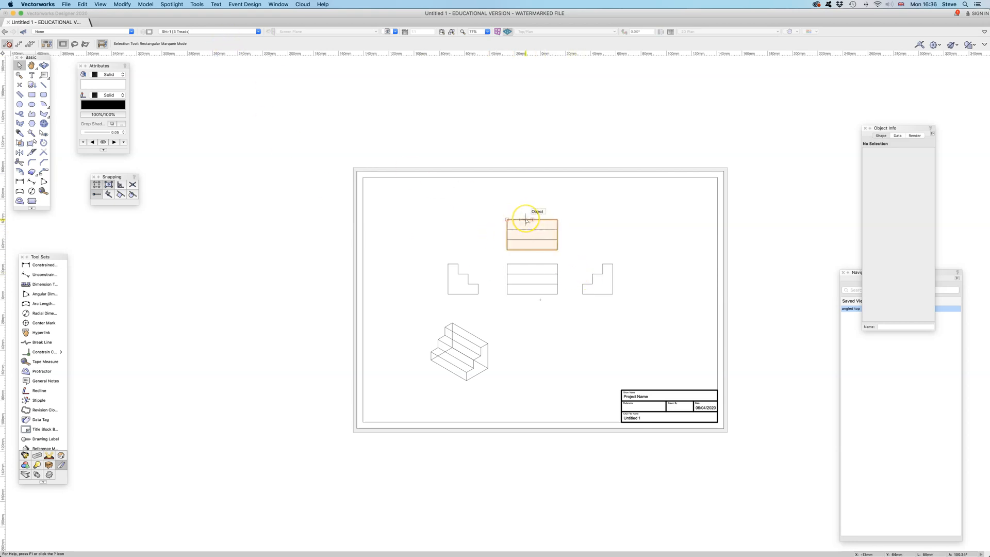
Open the plan viewport's annotations for editing and activate the Constrained Linear Dimension tool
double_click(526, 219)
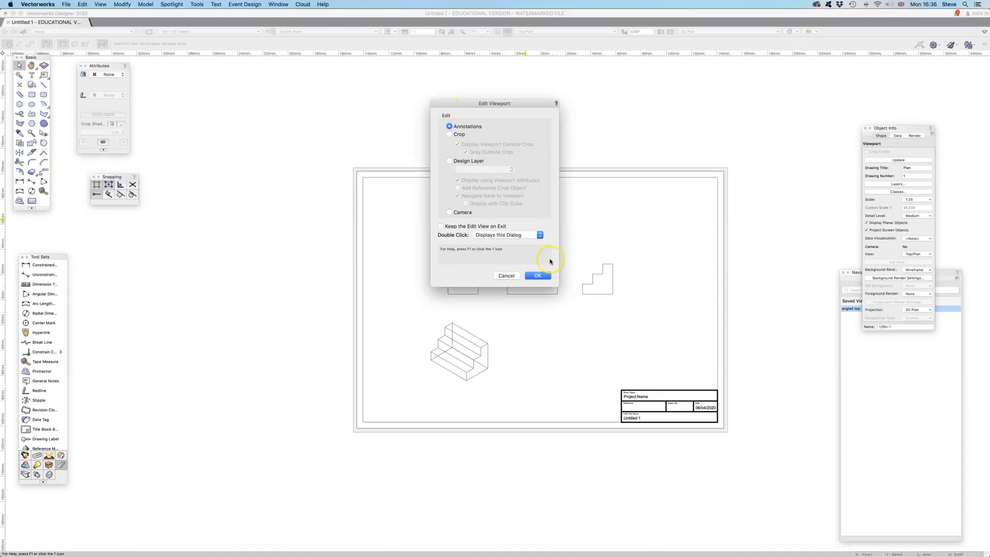
click(544, 281)
click(20, 182)
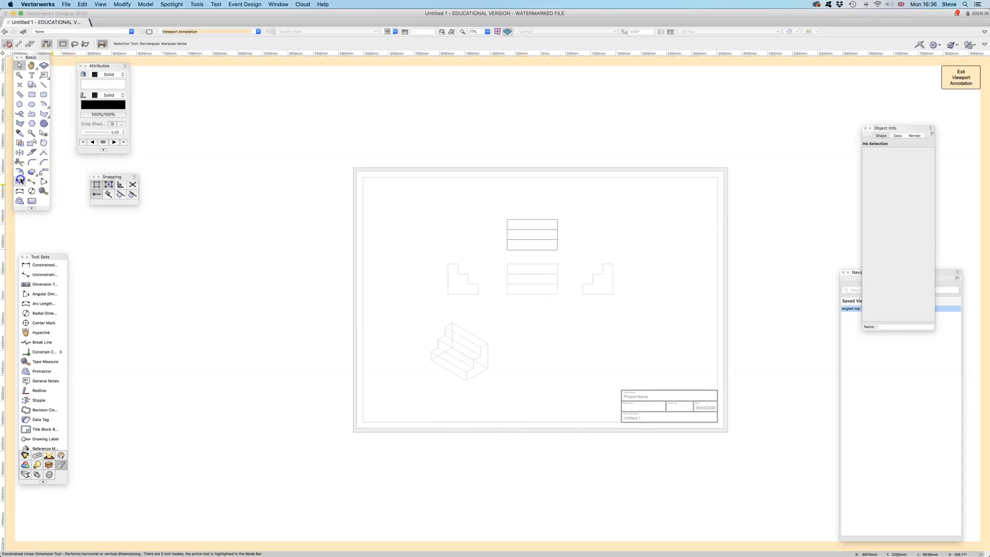
click(507, 219)
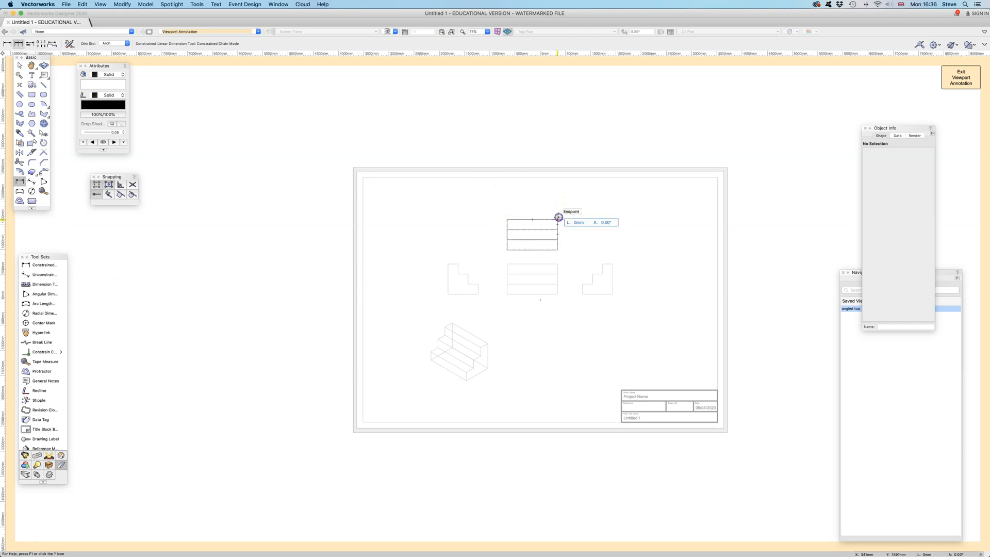
click(559, 208)
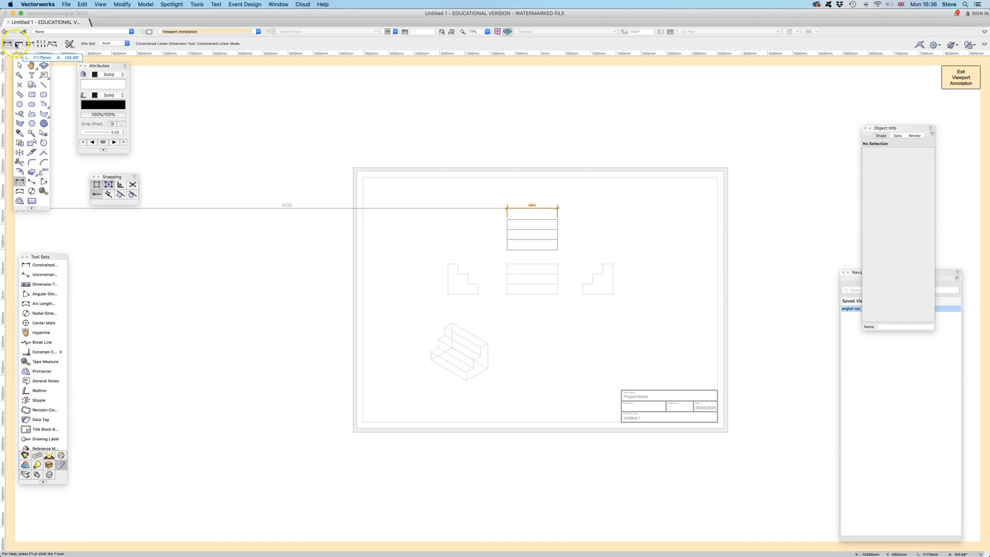
key(Escape)
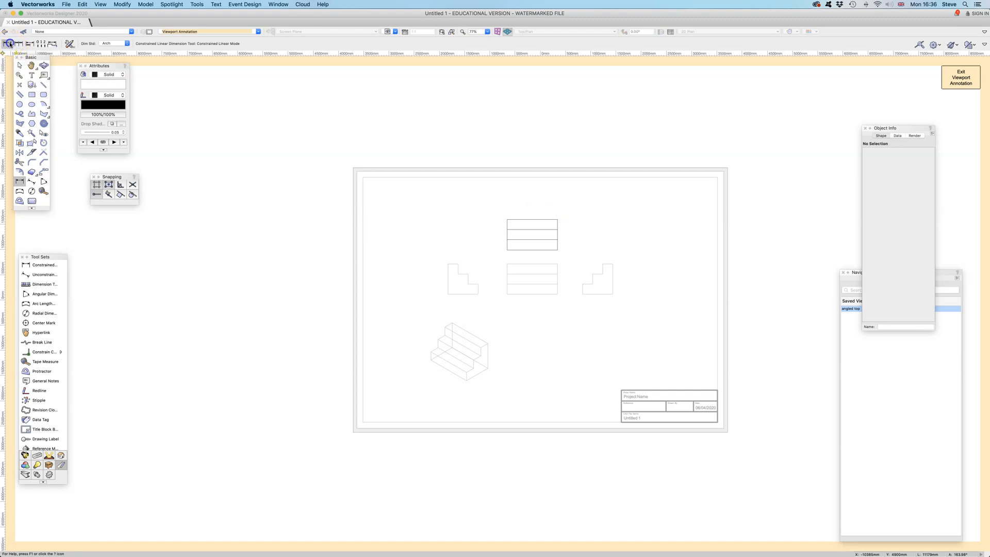
Dimension the stair's full width above the plan in Constrained Linear mode and leave the viewport annotations
drag(507, 219, 557, 210)
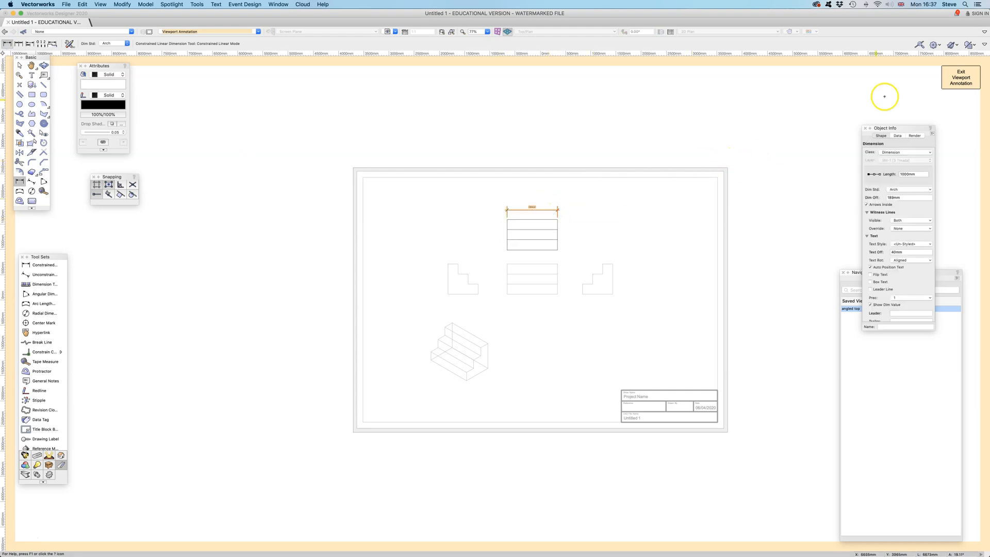
click(961, 77)
In the annotations of the left side viewport, dimension the stair's overall height beside its tall back edge
scroll(541, 242, up, 3)
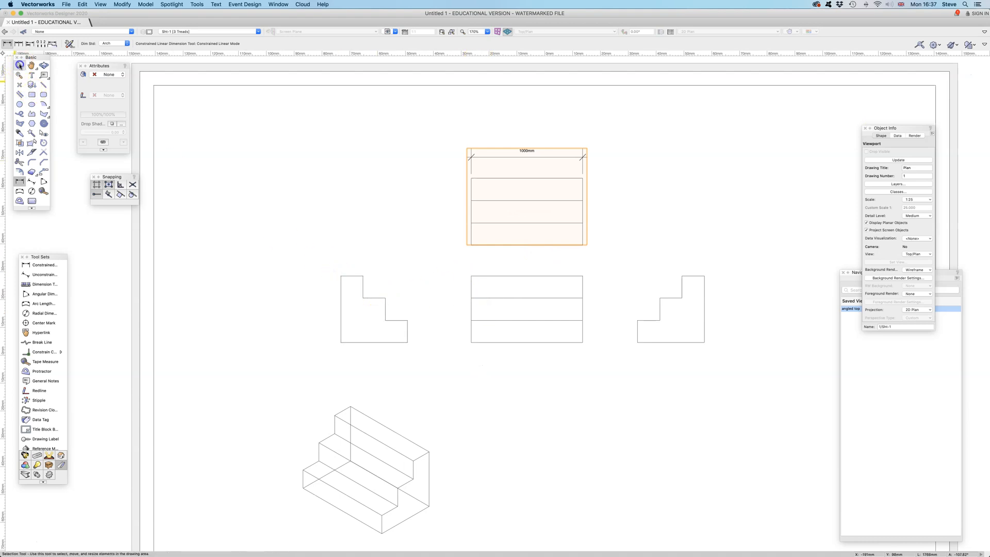
click(19, 65)
double_click(341, 281)
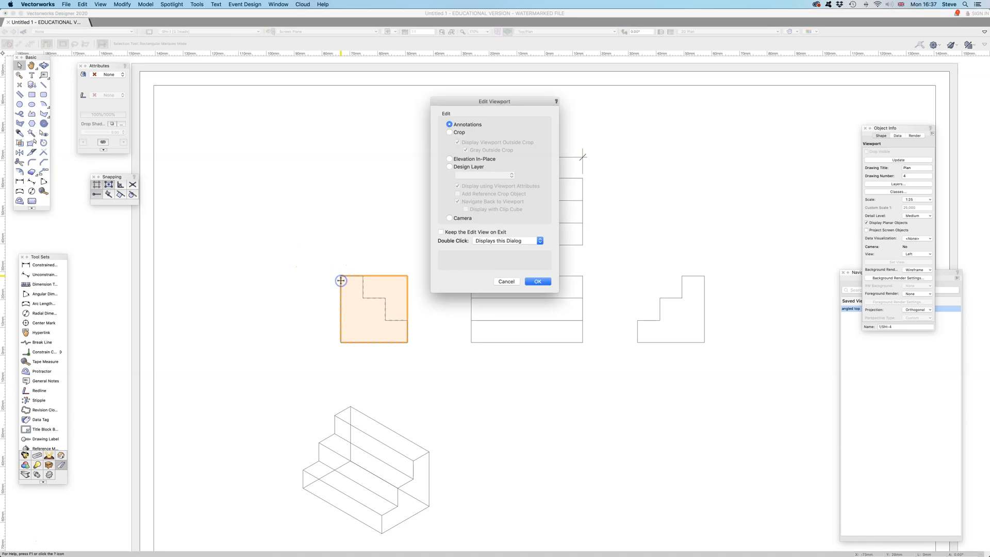
click(538, 281)
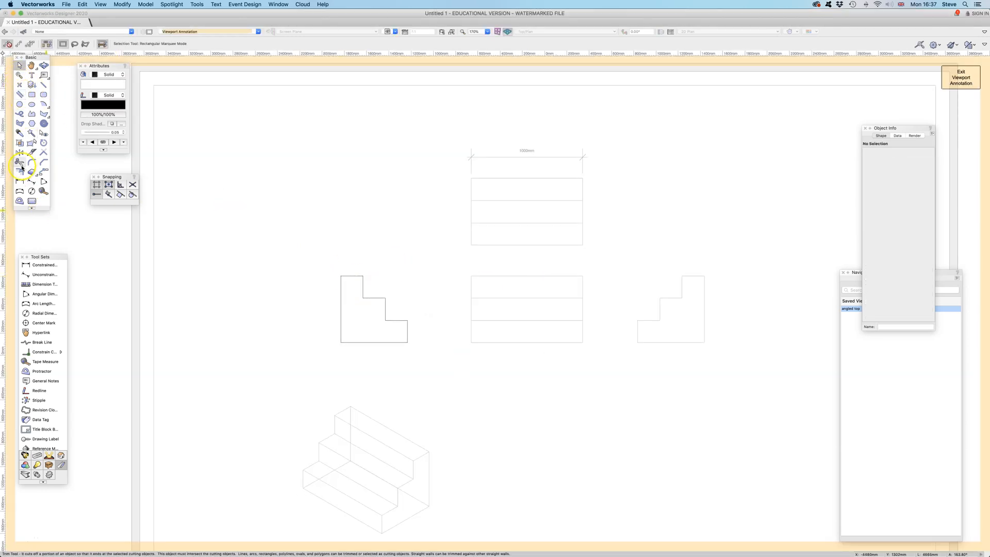
click(20, 181)
click(341, 276)
click(341, 342)
click(307, 348)
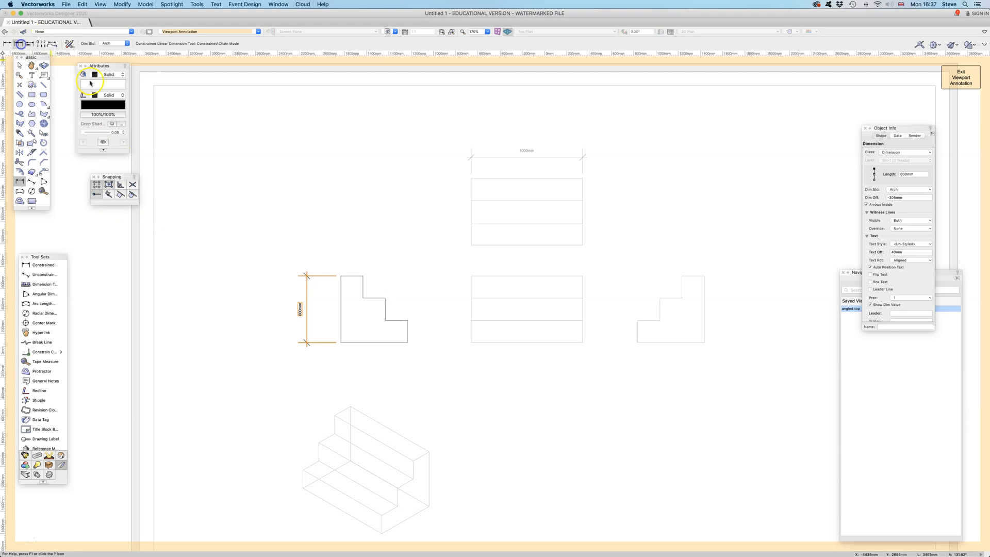
Add chain dimensions for the three riser heights beside the left side view's stepped edge and leave the annotations
click(363, 276)
click(386, 298)
click(426, 305)
click(407, 320)
double_click(408, 342)
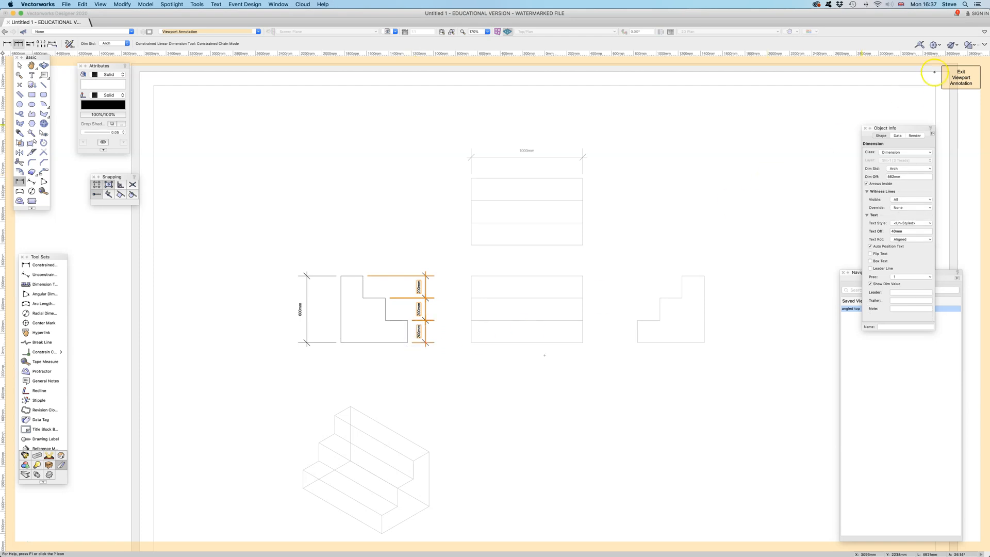
click(954, 78)
Open the right side viewport's annotations and set the Constrained Linear Dimension tool to Constrained Baseline mode
click(20, 65)
click(683, 282)
click(683, 282)
double_click(683, 282)
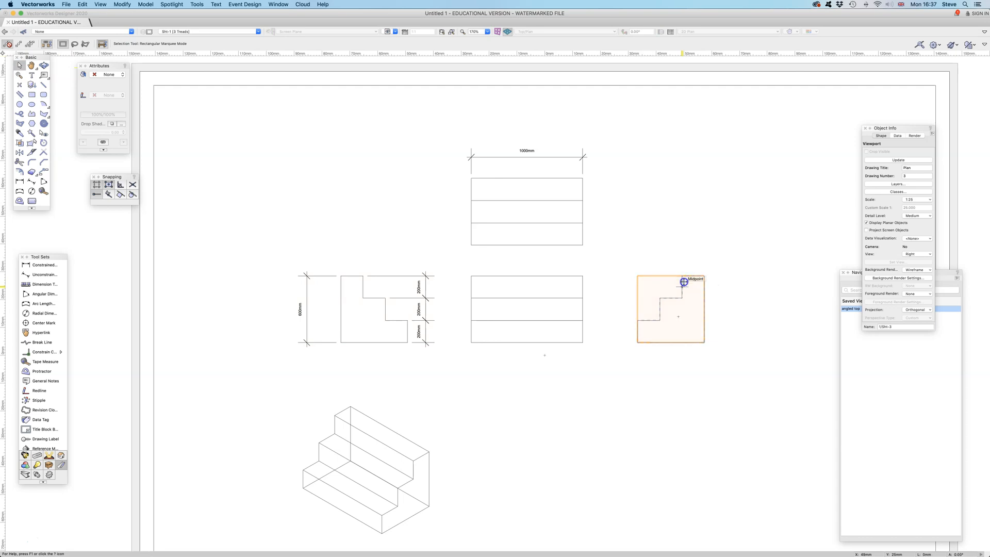
click(538, 282)
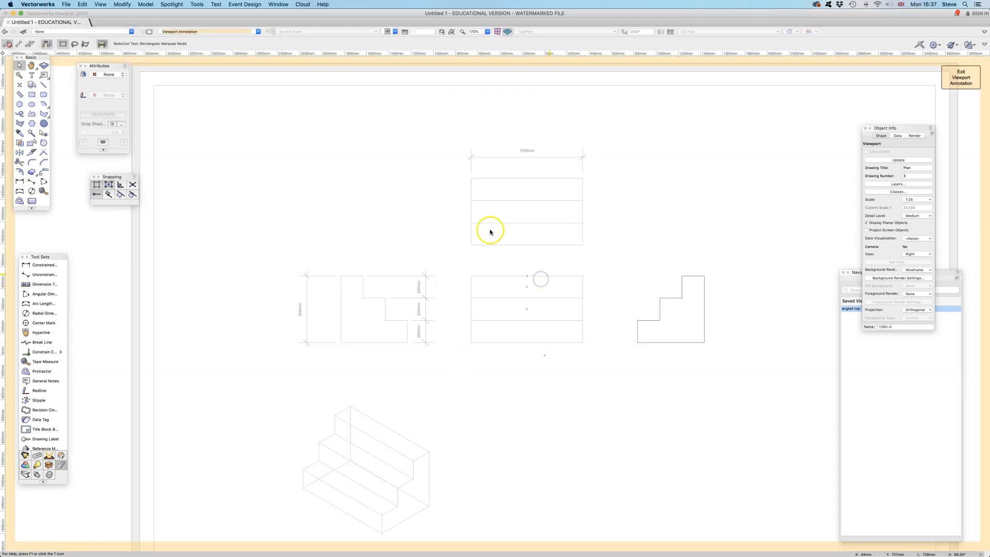
click(19, 181)
click(29, 44)
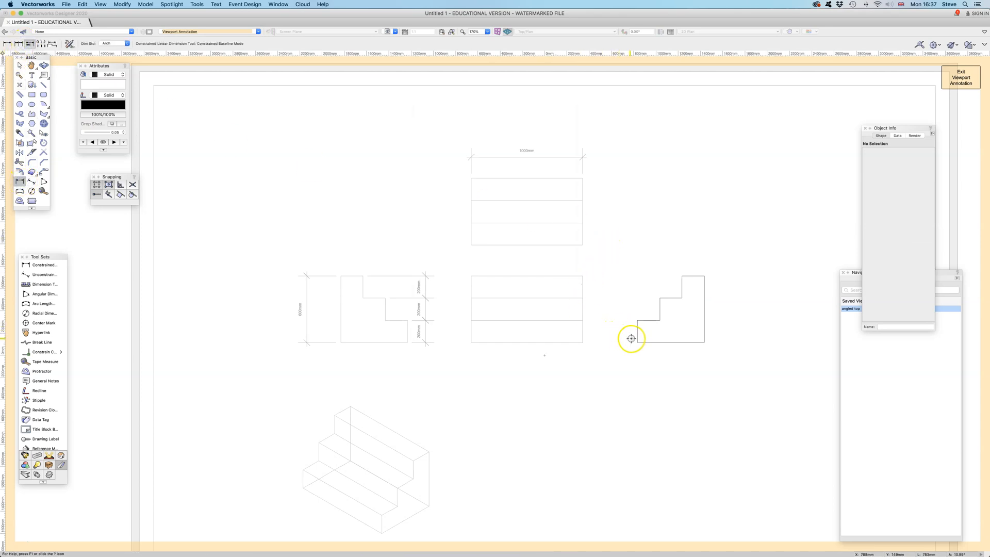
Try baseline height dimensions from the floor to each tread of the right side view, and delete them
click(634, 342)
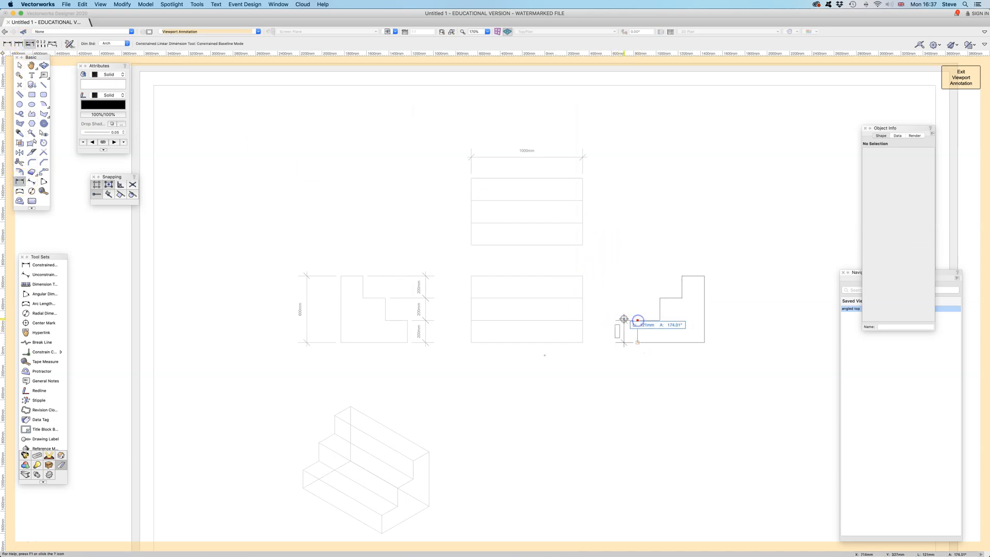
click(624, 319)
click(660, 298)
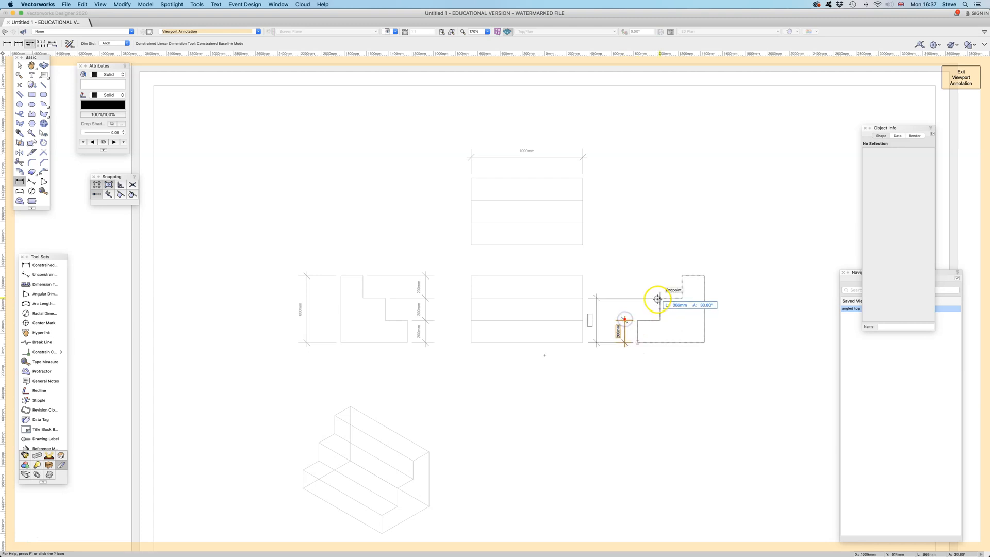
click(675, 278)
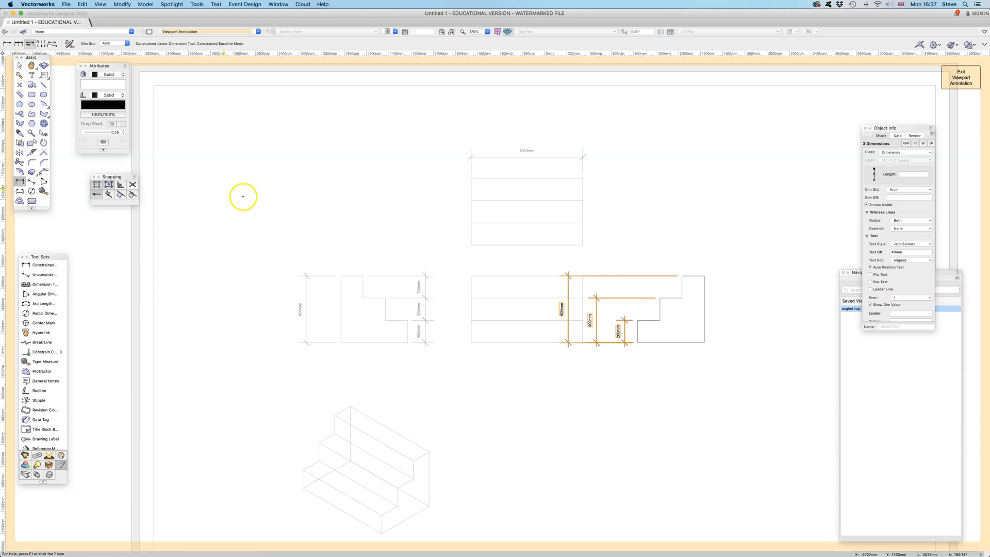
key(Delete)
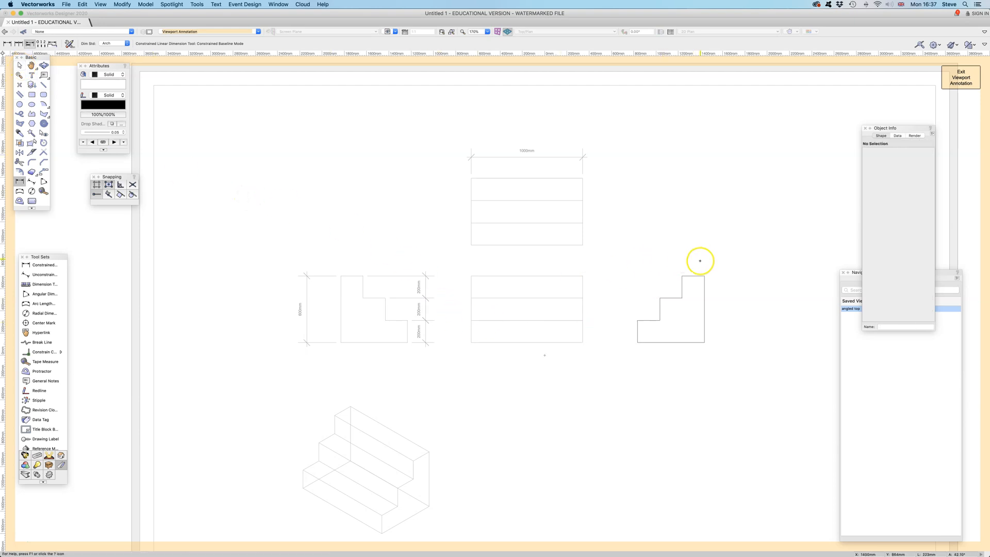
Add baseline dimensions above the right side view from its back edge to each riser, and leave the annotations
click(682, 277)
click(678, 251)
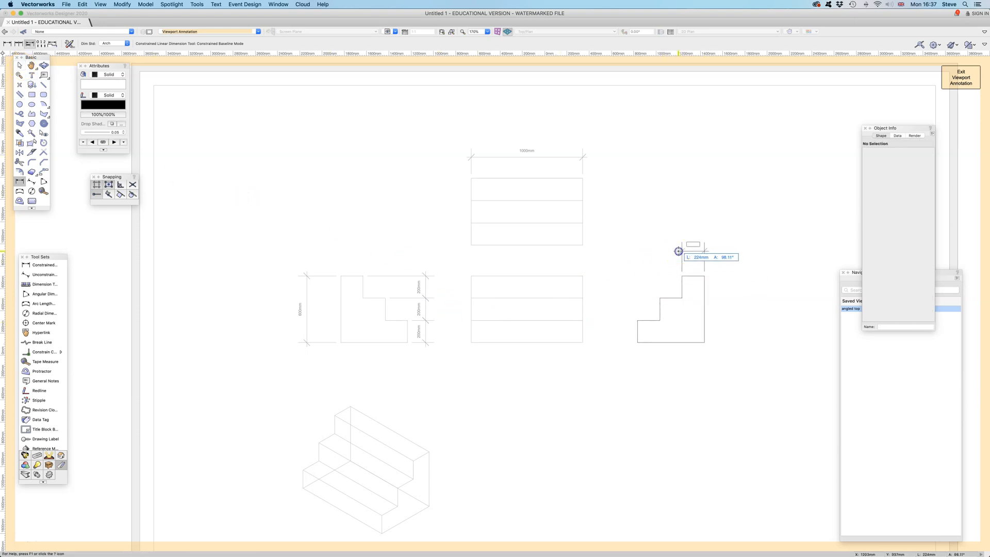
click(660, 296)
double_click(638, 320)
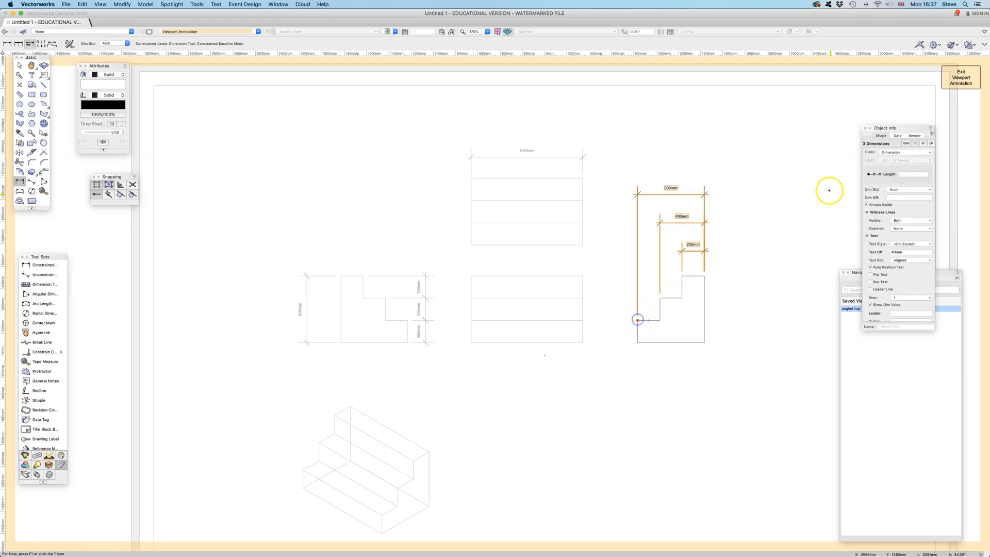
click(967, 81)
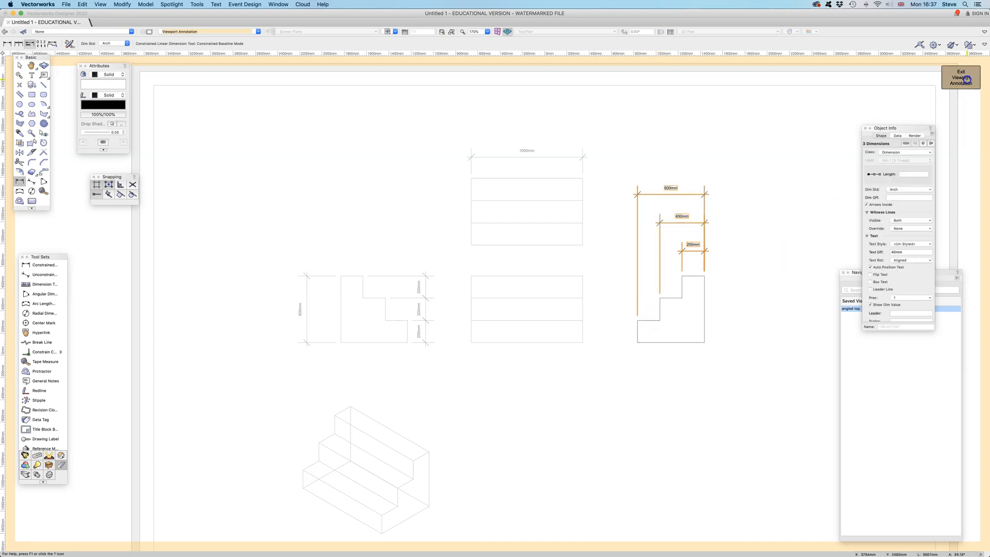
Set the isometric viewport's background render to OpenGL and update the viewport
click(19, 65)
click(407, 457)
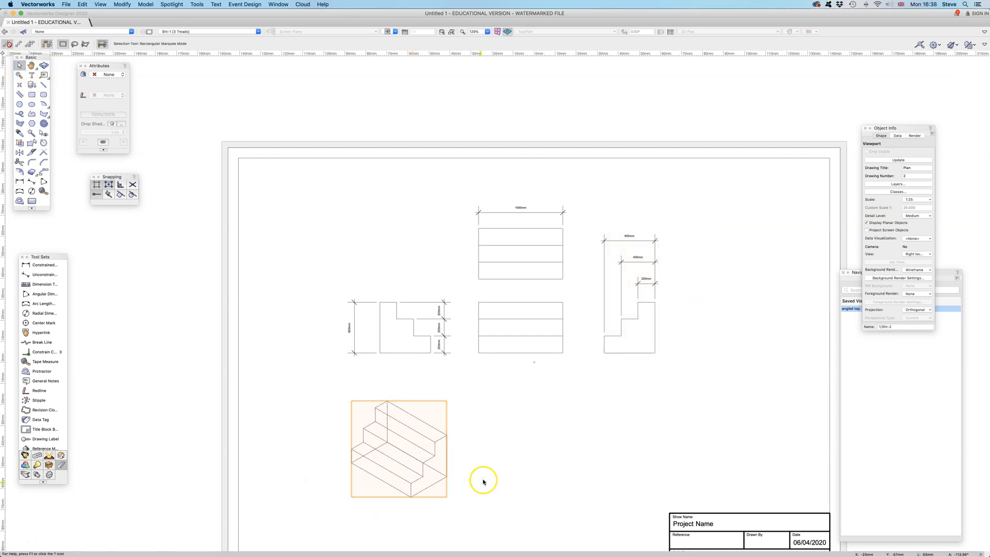
click(911, 270)
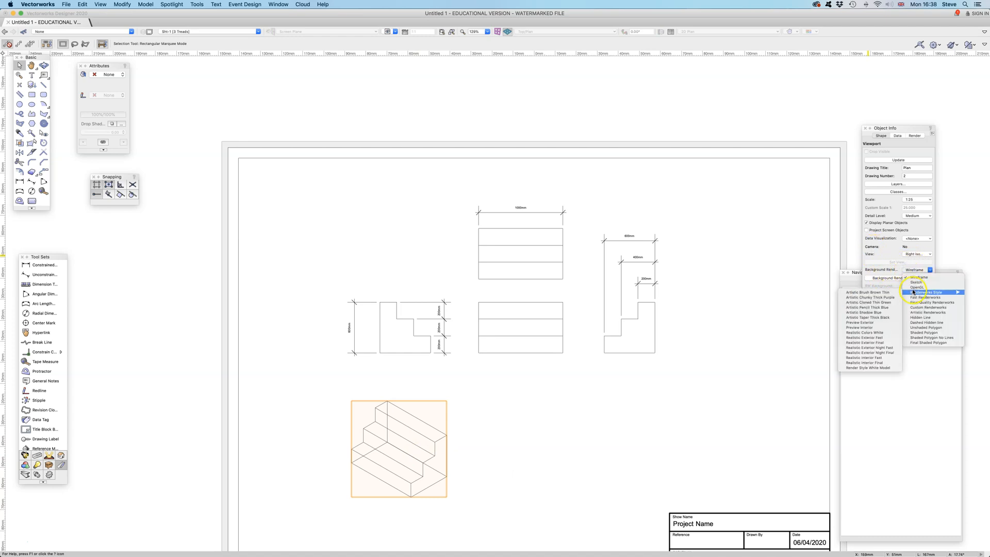
click(914, 287)
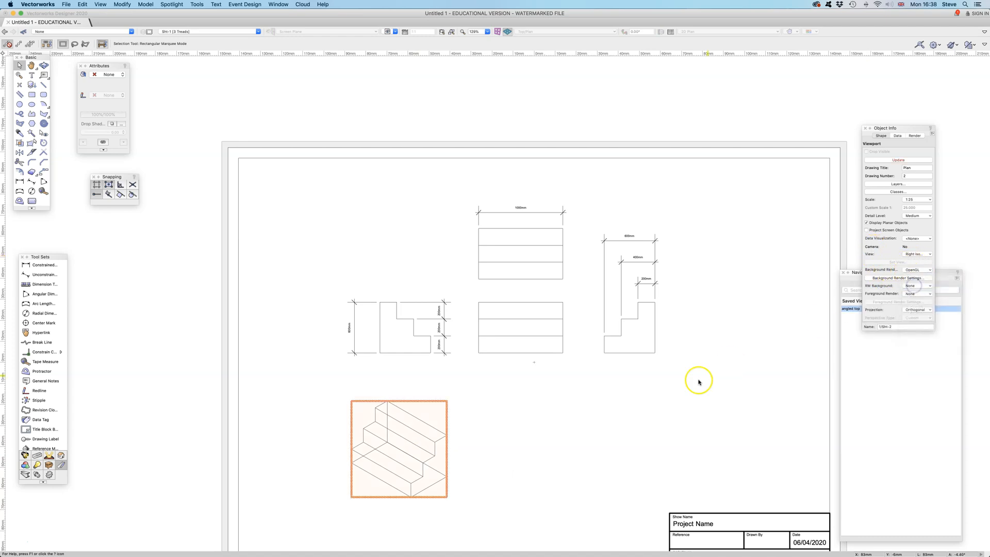
click(898, 161)
click(514, 441)
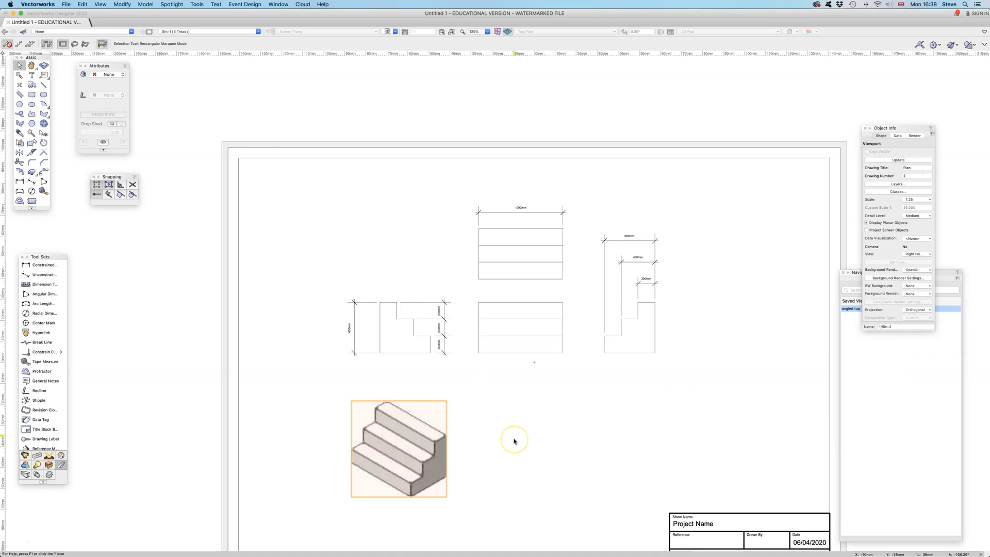
Set the 3 Treads sheet layer's raster rendering resolution to 300 DPI and update the isometric viewport
scroll(514, 441, down, 1)
key(space)
drag(535, 435, 495, 358)
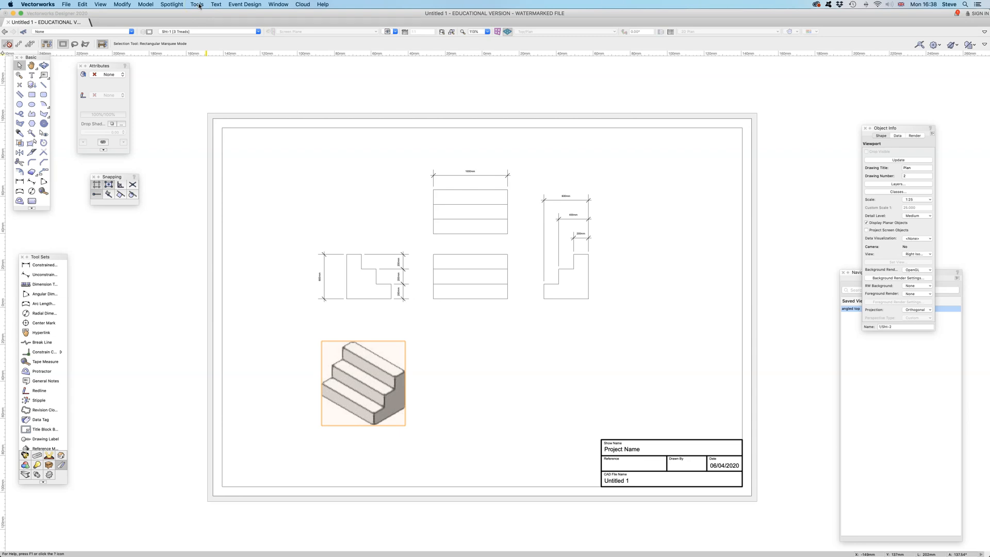
click(197, 4)
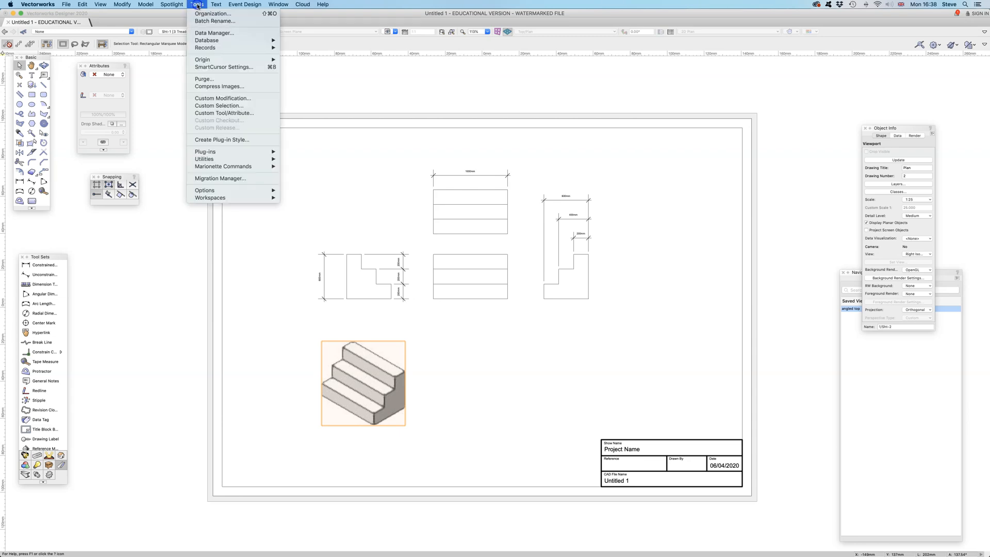
click(220, 20)
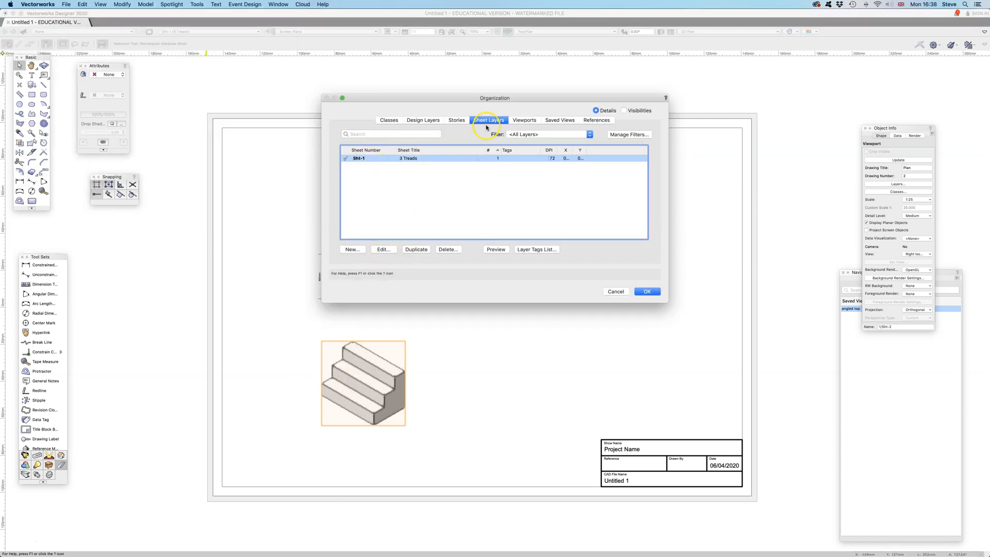
click(383, 250)
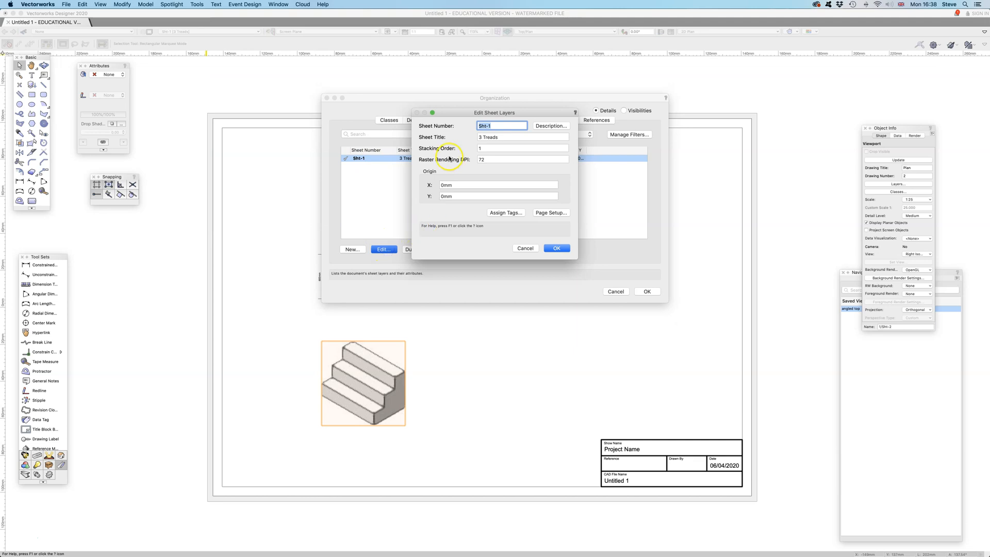
double_click(476, 160)
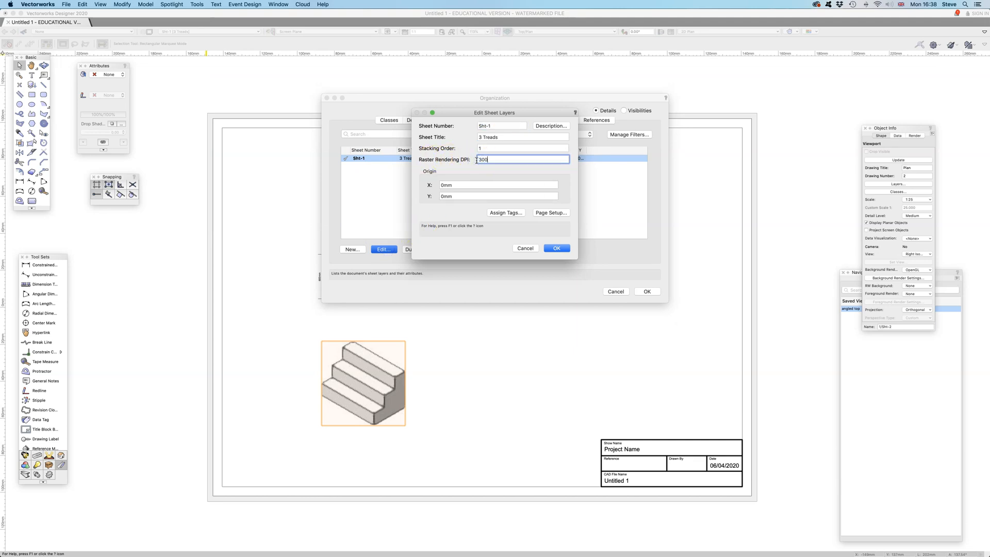
click(557, 248)
click(647, 292)
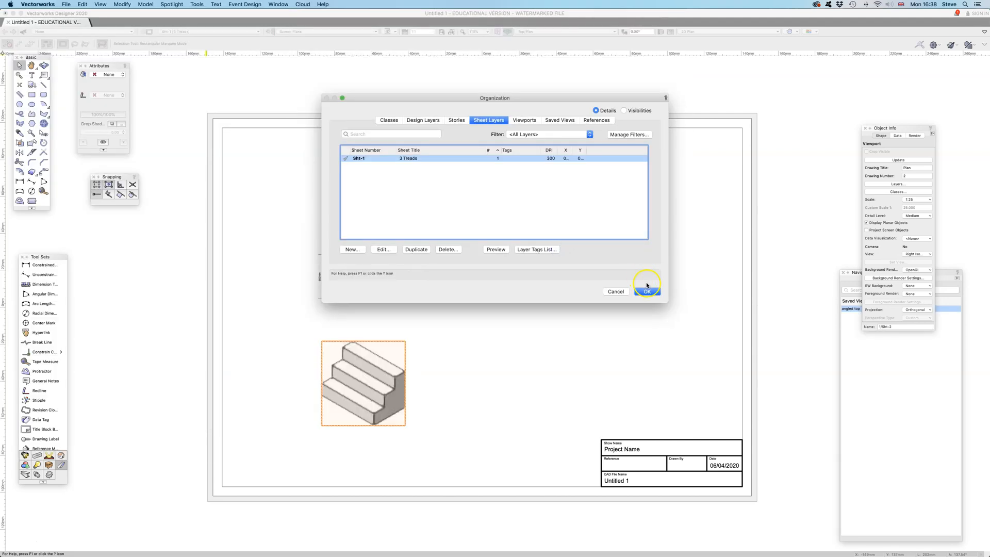
click(898, 160)
click(516, 377)
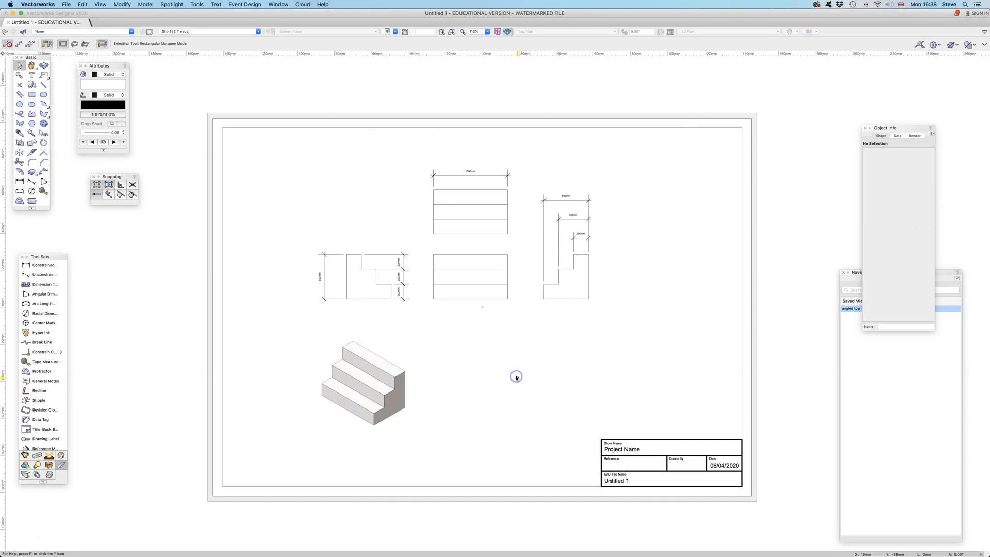
On Design Layer-1, give the extruded stair unit a solid tan fill colour in an angled 3D view
click(219, 32)
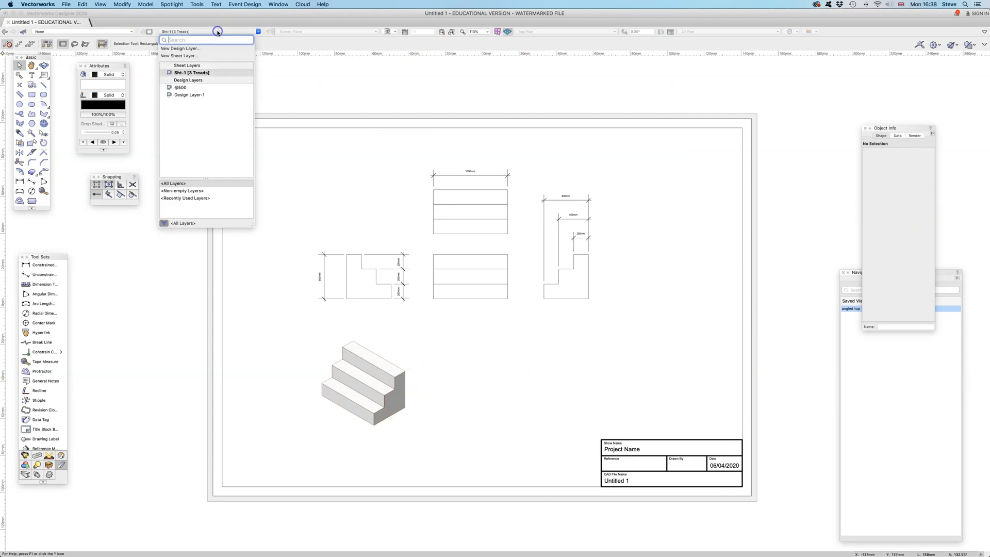
click(199, 95)
scroll(499, 303, up, 5)
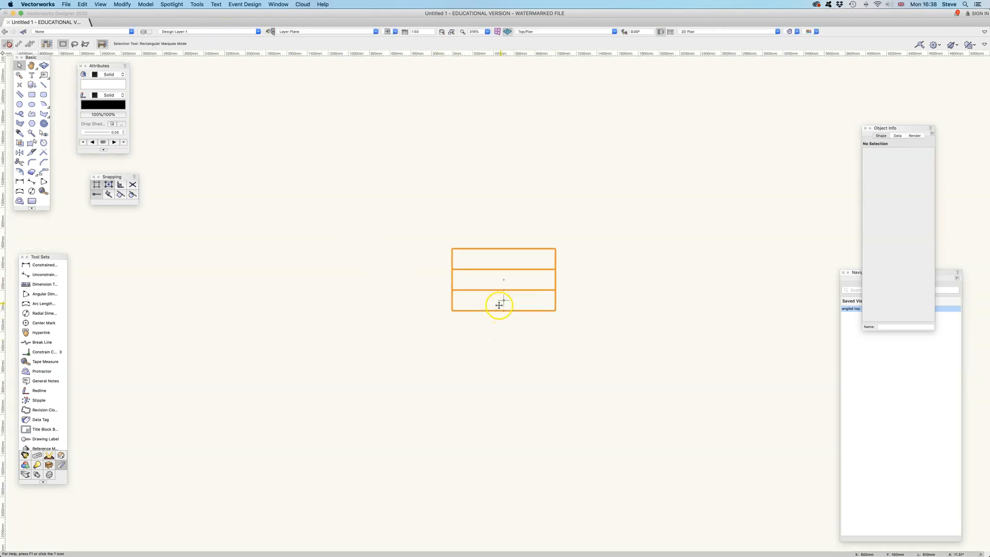
click(44, 66)
drag(537, 273, 489, 198)
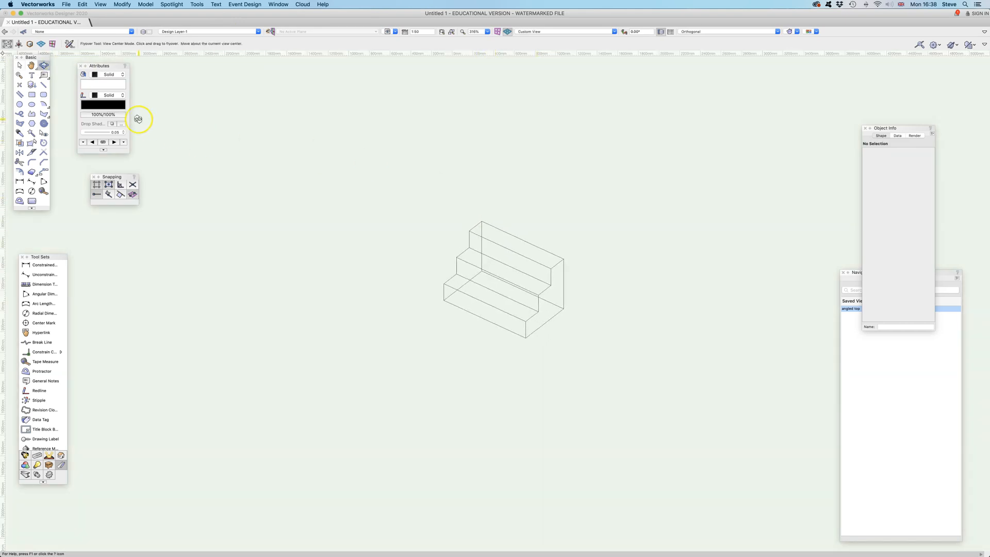
click(19, 65)
click(521, 283)
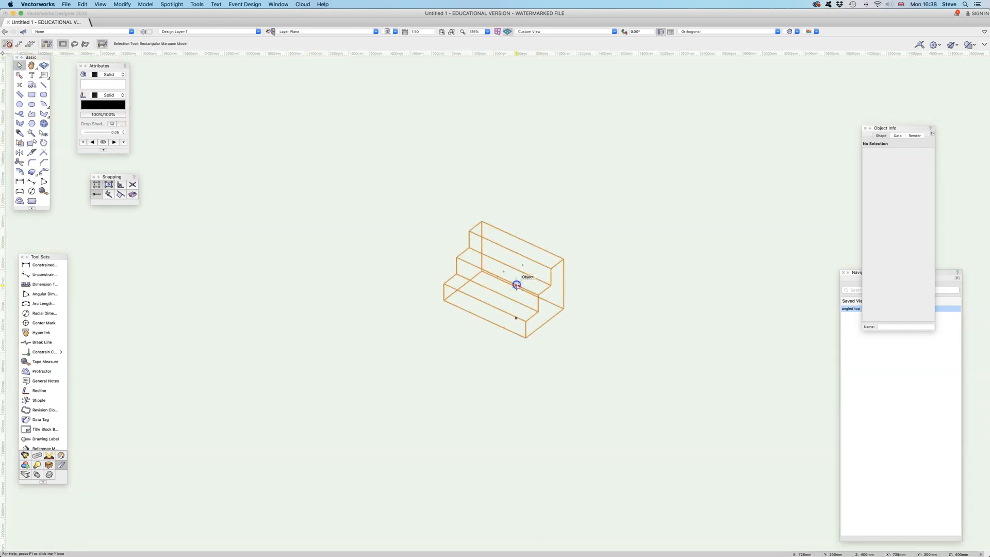
click(109, 85)
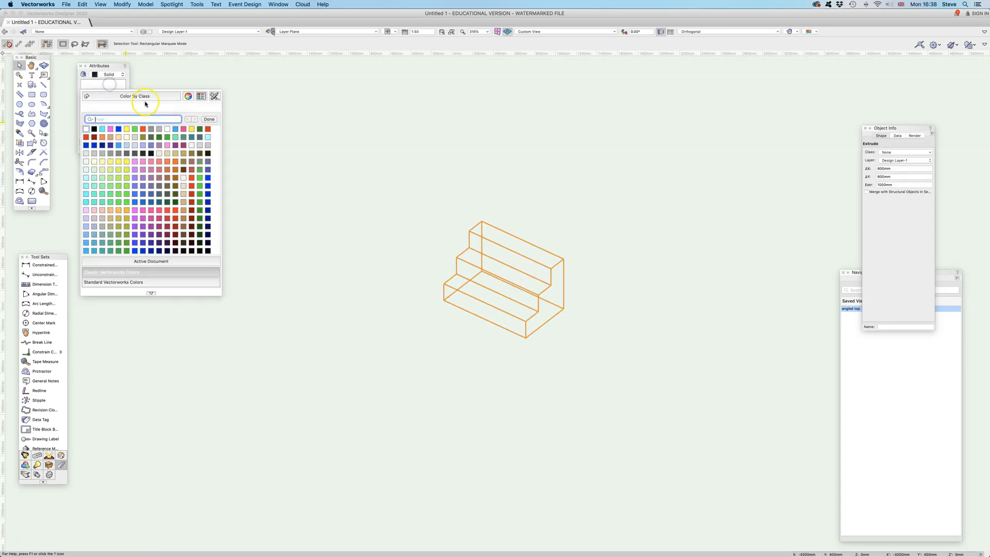
click(167, 156)
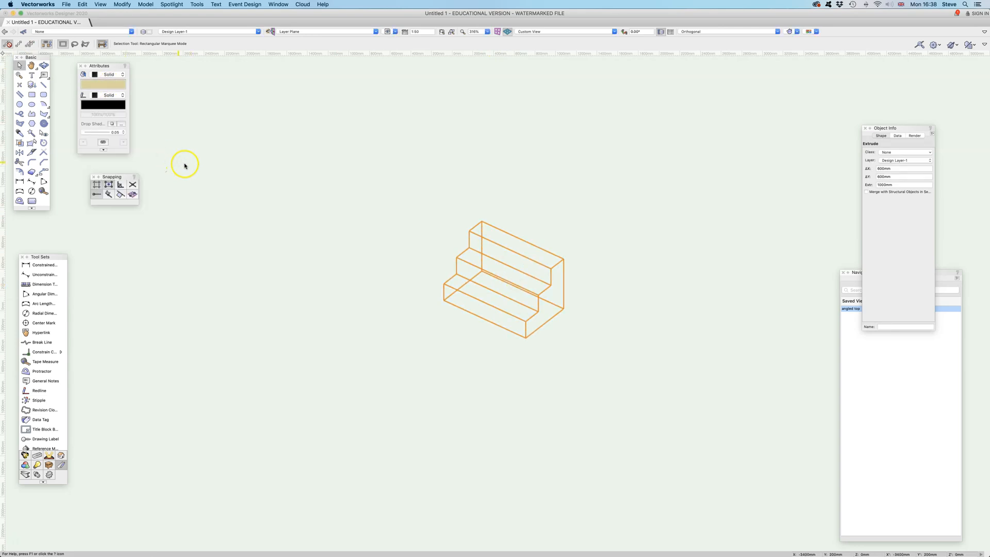
Render the stair unit in OpenGL to check its fill colour, and return to Wireframe
click(796, 32)
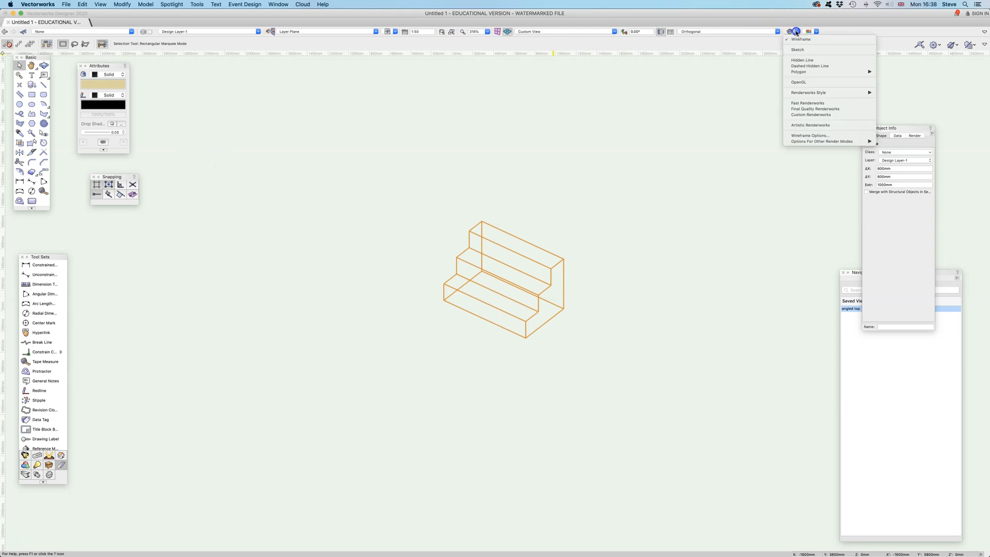
click(804, 81)
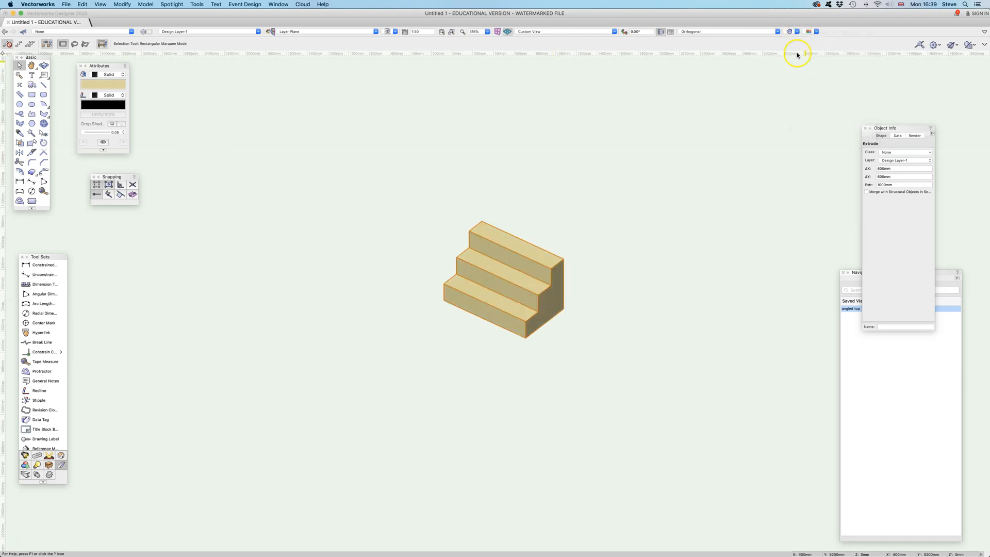
click(796, 33)
click(790, 45)
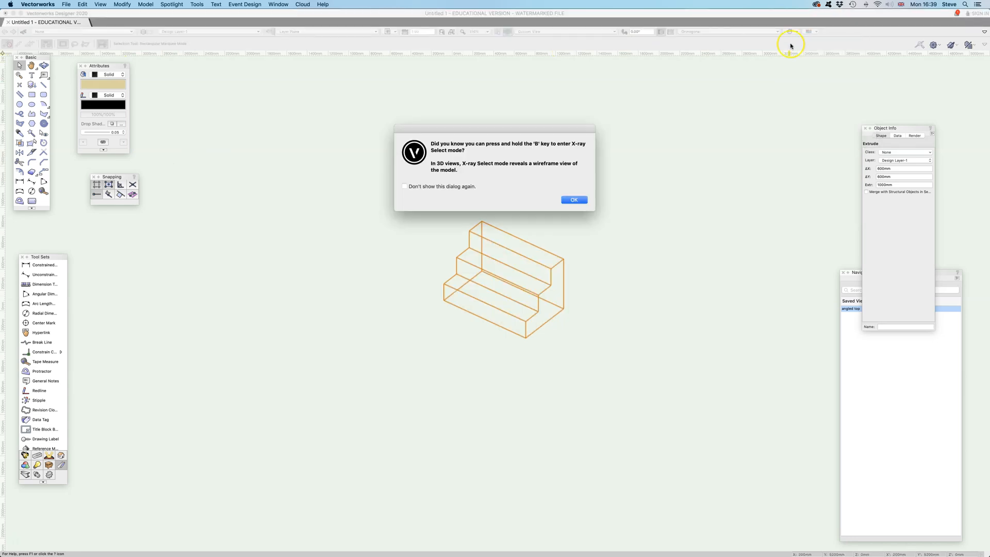
click(575, 199)
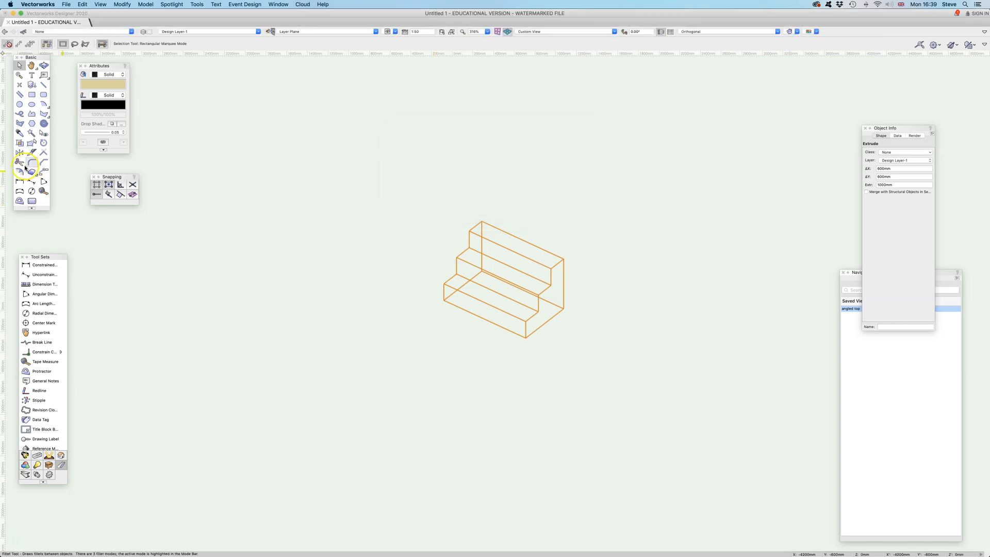
Draw a circle of about 413 mm radius on the Screen Plane, centred near the lowest tread's front corner
click(20, 104)
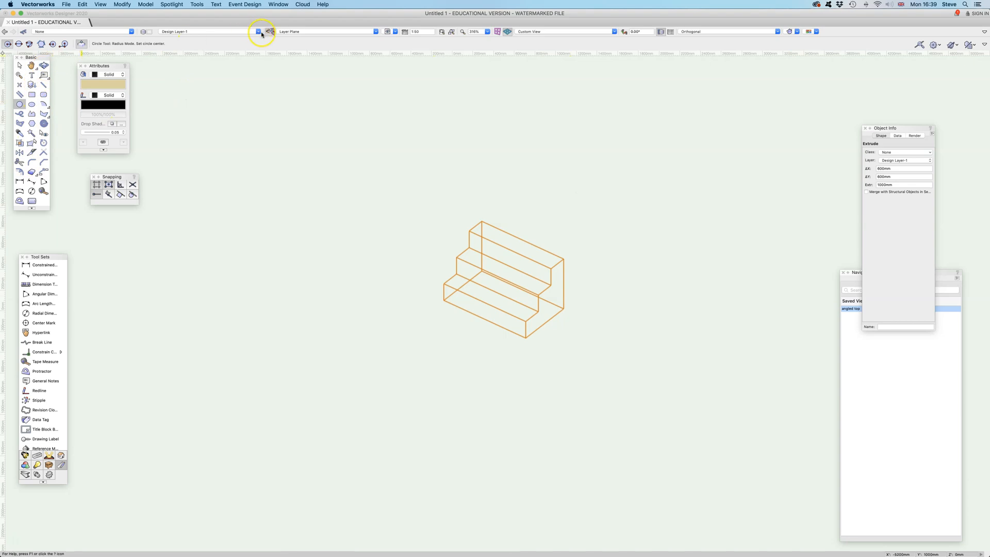
click(322, 34)
click(310, 68)
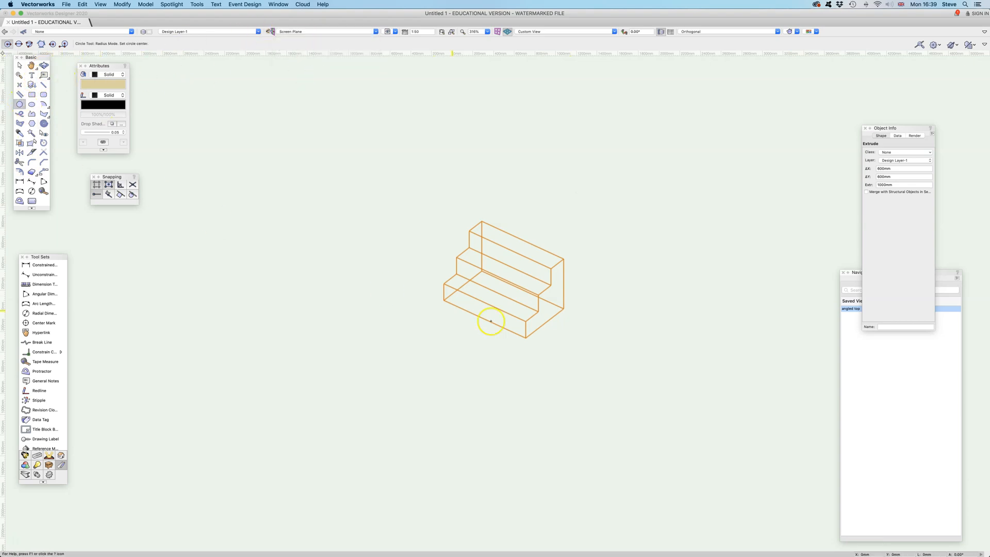
click(525, 324)
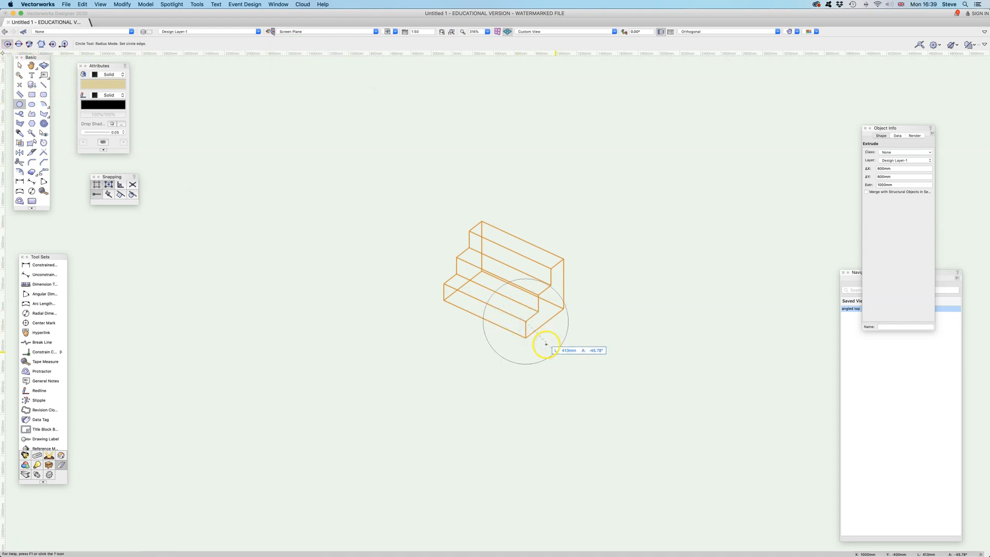
click(546, 344)
scroll(548, 344, up, 1)
scroll(547, 344, up, 1)
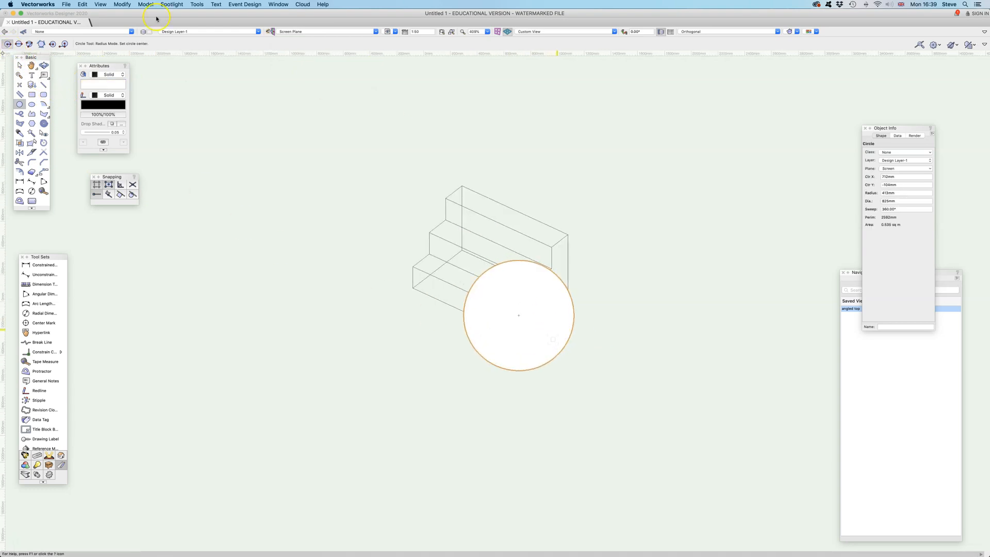
Create a viewport on sheet Sht-1 [3 Treads] at scale 1:20, using the circle as its crop
click(110, 5)
click(130, 175)
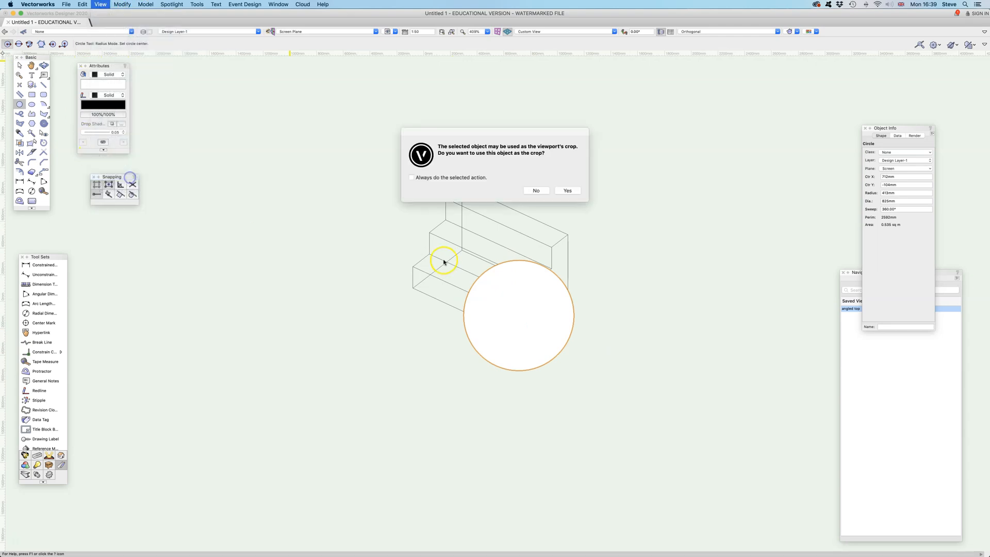
click(567, 190)
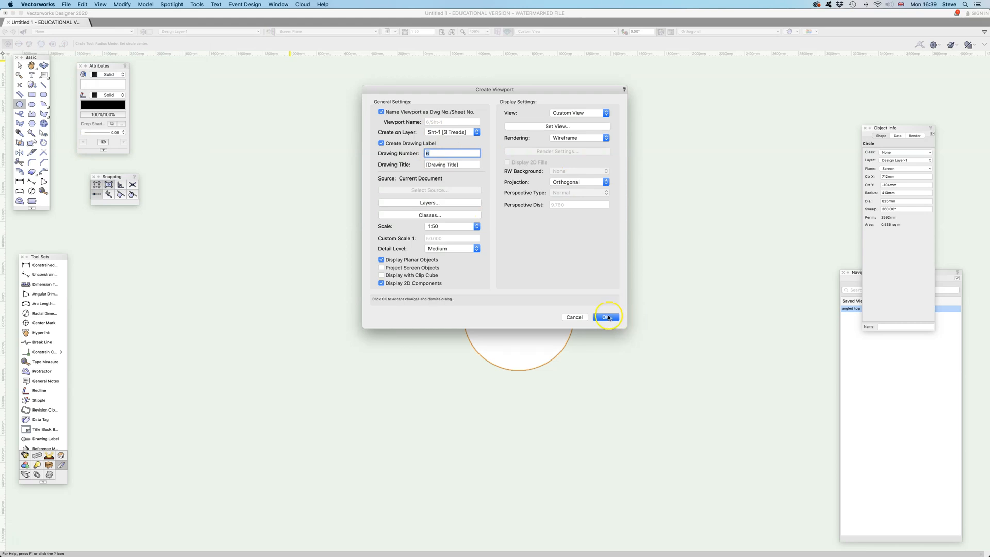
click(474, 227)
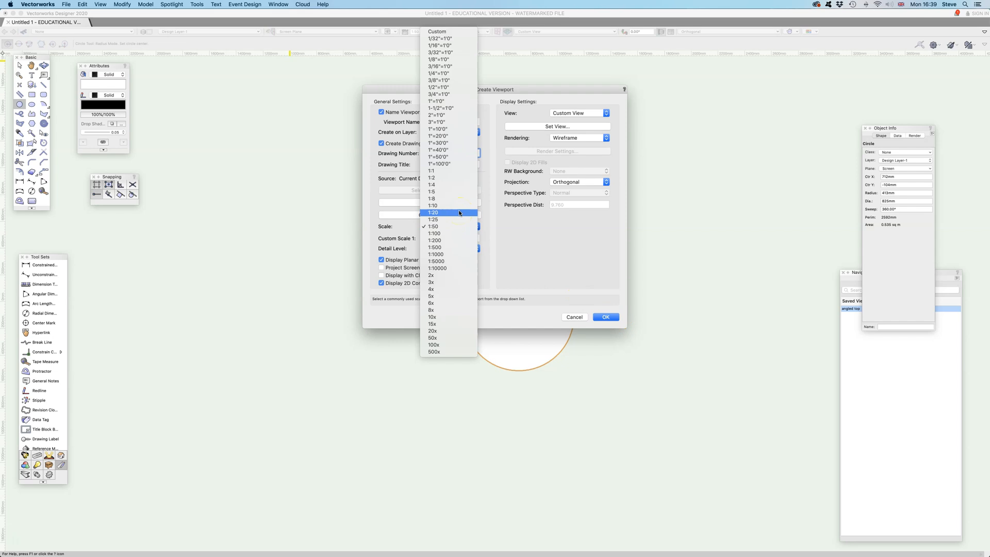
click(460, 213)
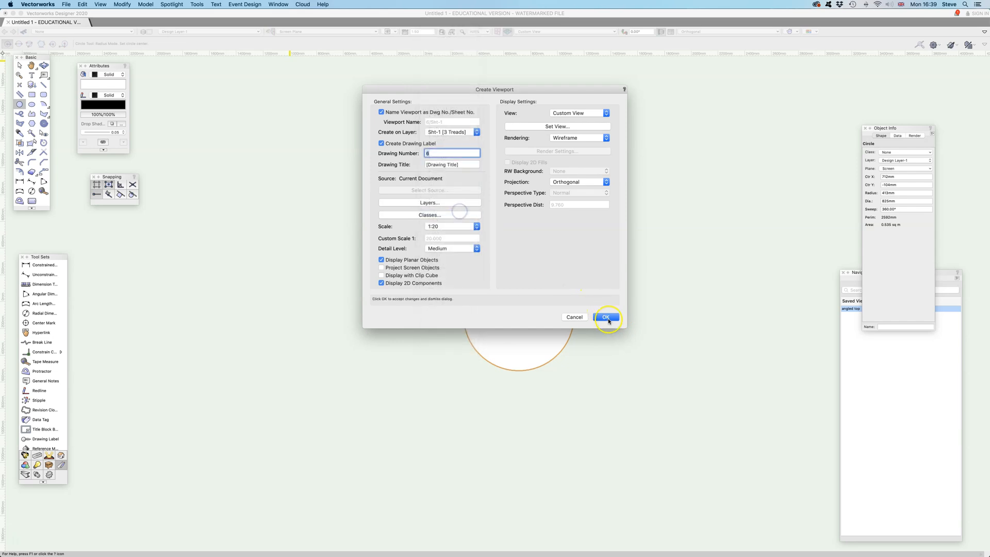
click(605, 316)
Move the circular detail viewport down into the empty area between the isometric view and the title block
scroll(608, 315, down, 5)
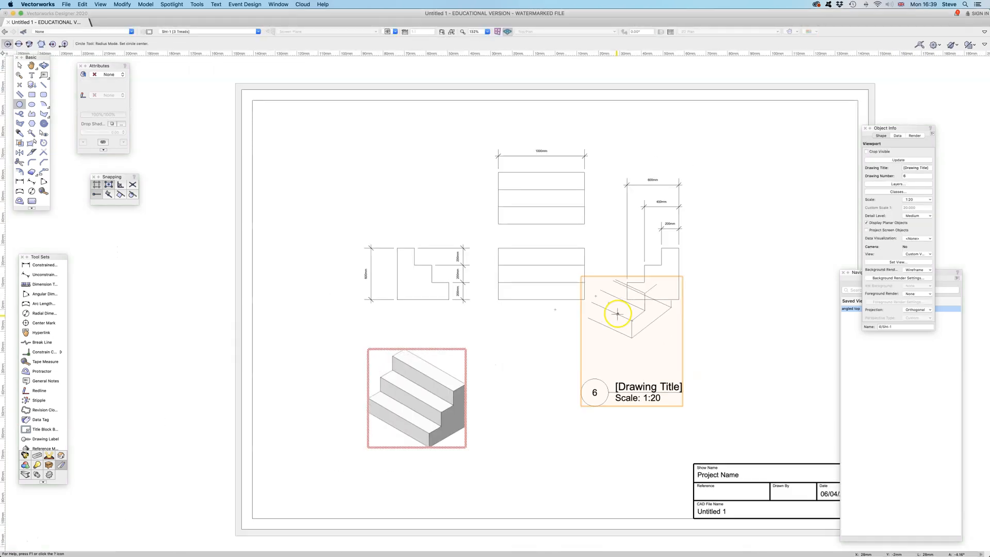
click(632, 321)
key(Escape)
click(20, 64)
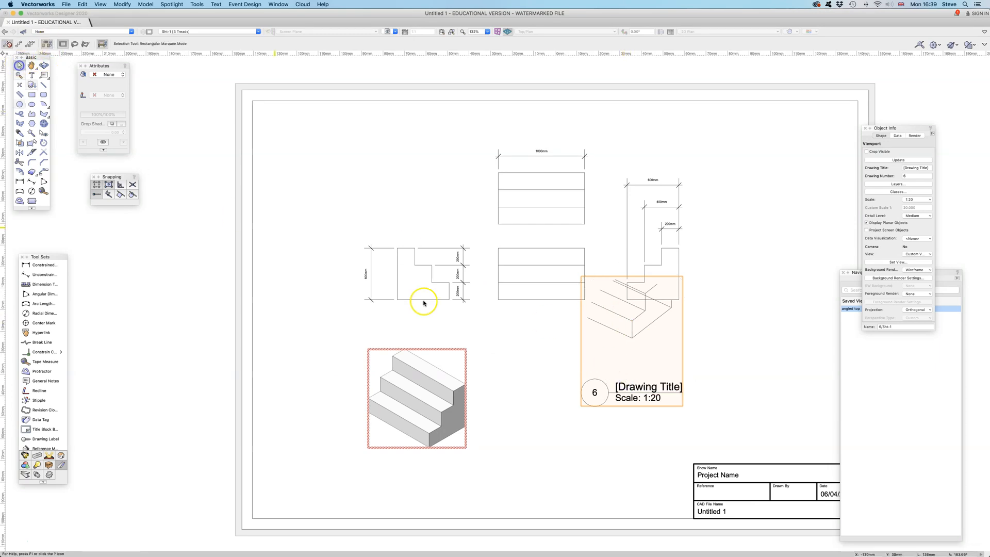
drag(630, 337, 608, 431)
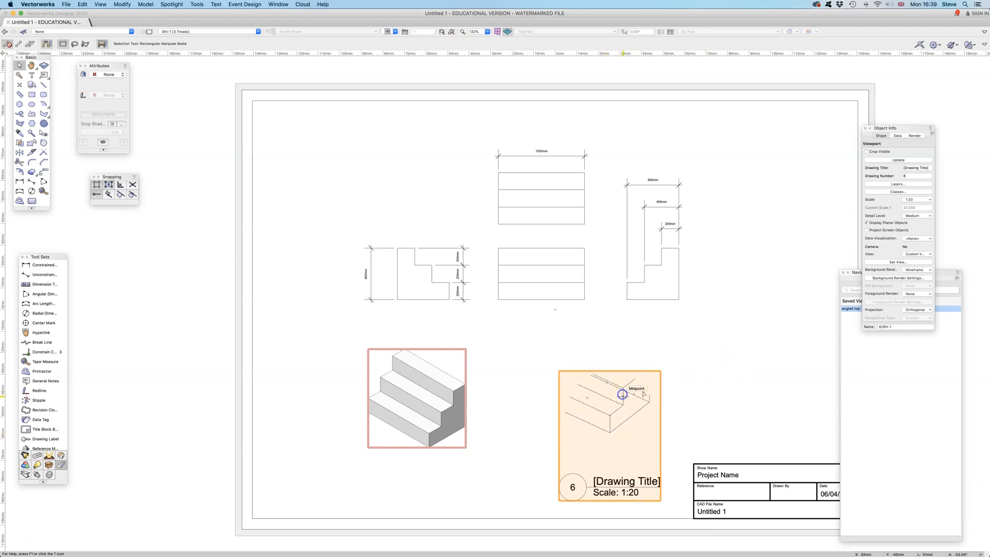
Set the detail viewport's background render to OpenGL, and update both the detail and isometric viewports
click(907, 270)
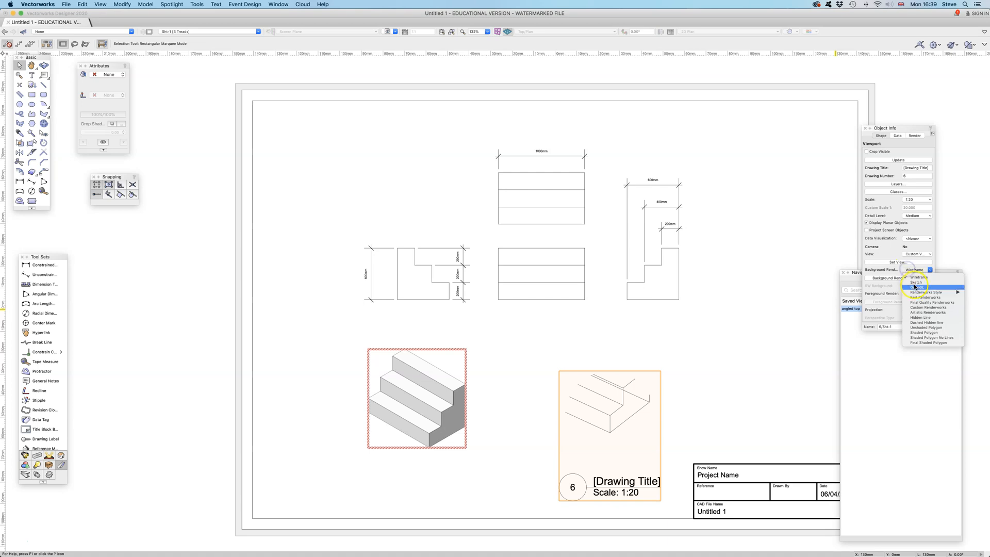
click(910, 287)
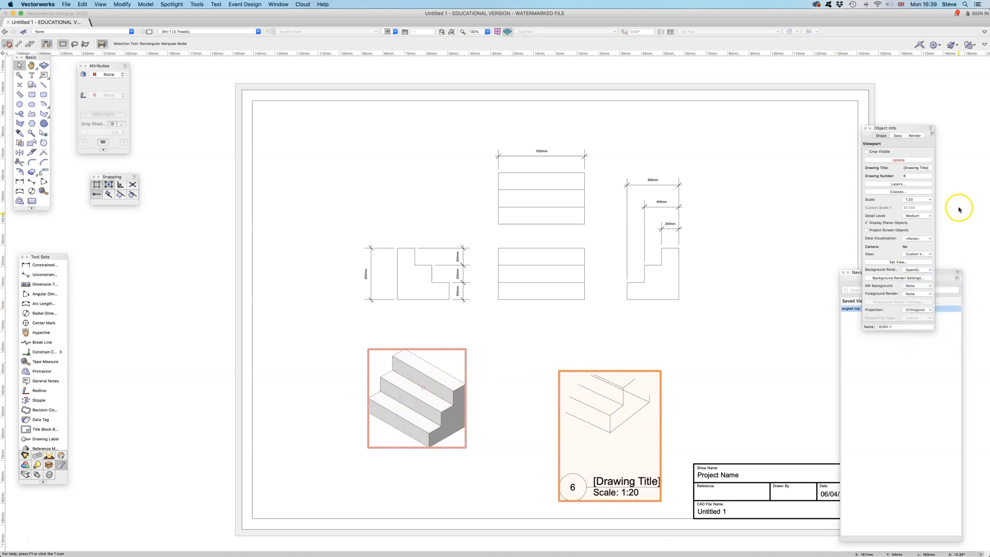
click(896, 160)
click(448, 365)
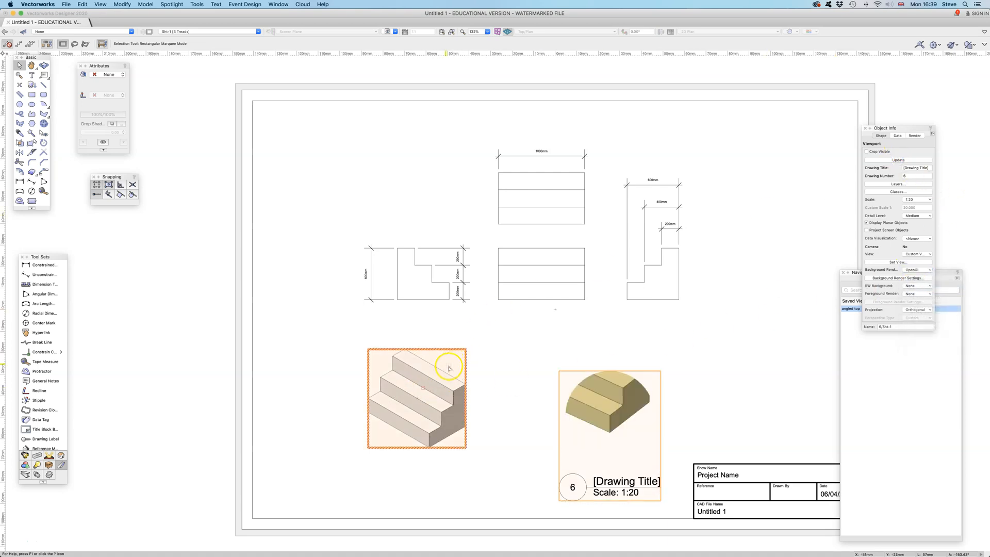
click(898, 160)
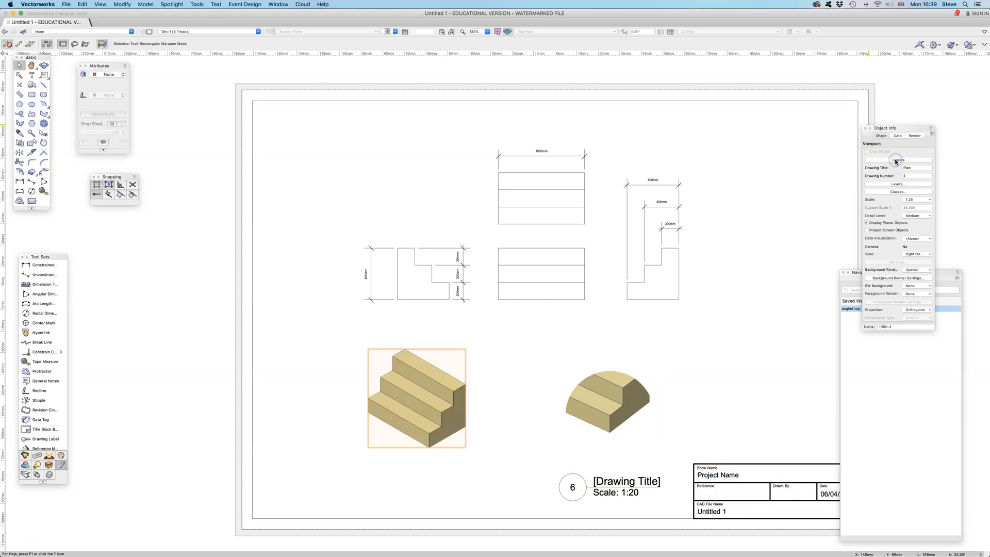
click(721, 281)
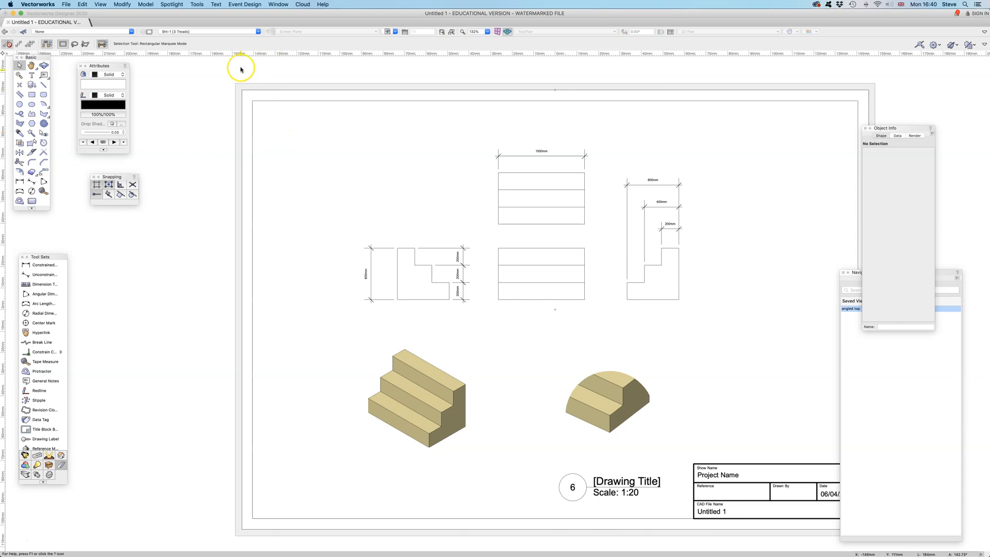
On Design Layer-1, fillet the front top edge of the lowest tread with a 50 mm radius
click(221, 32)
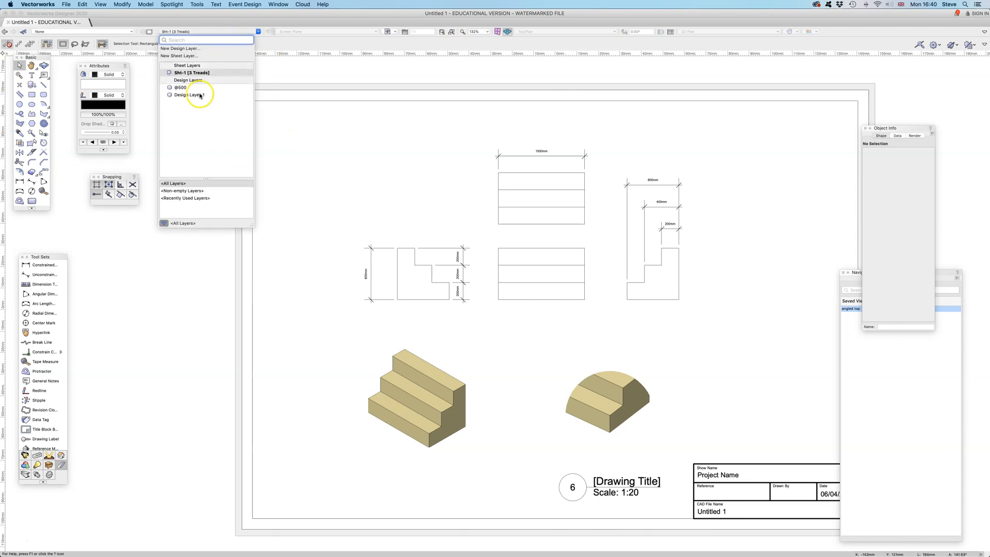
click(200, 96)
scroll(570, 293, up, 5)
scroll(571, 292, up, 2)
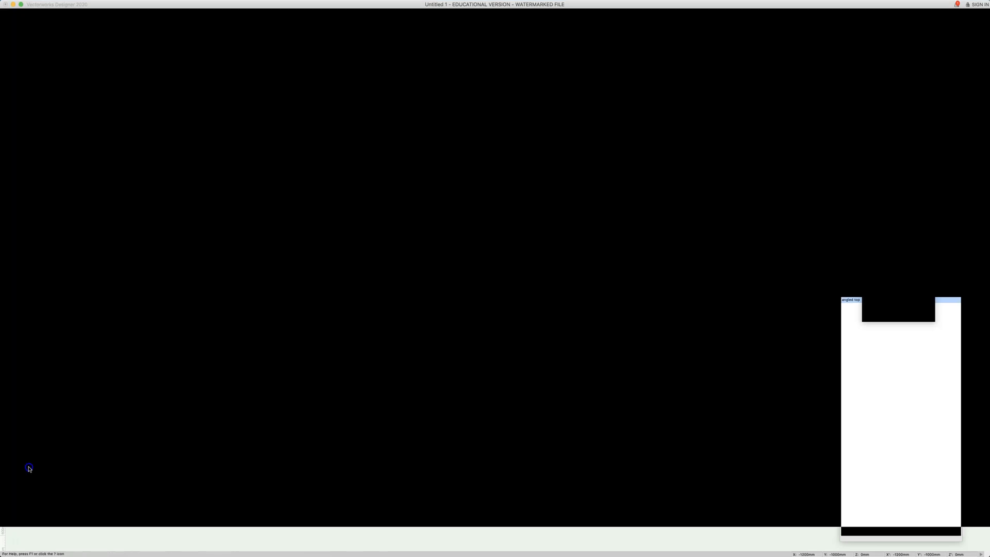
click(27, 466)
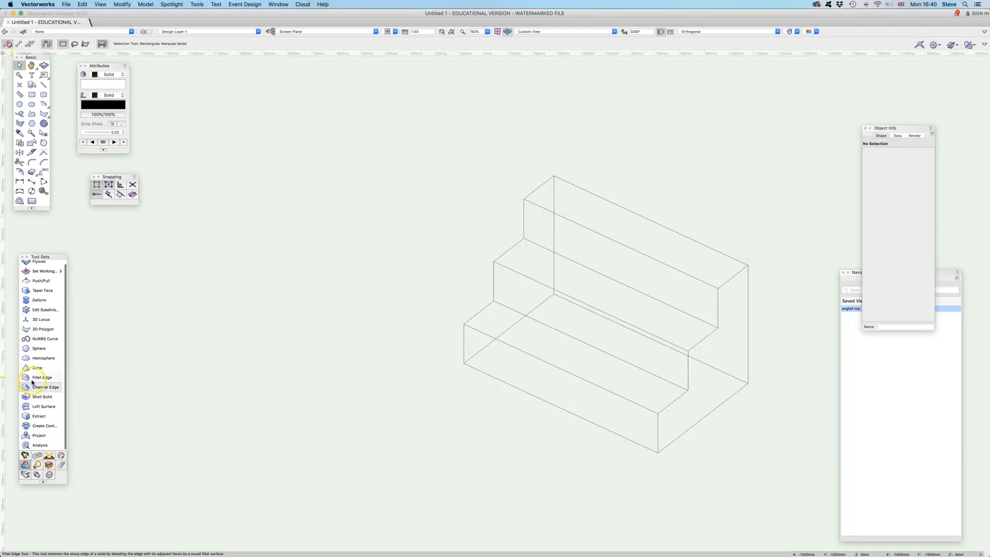
click(32, 380)
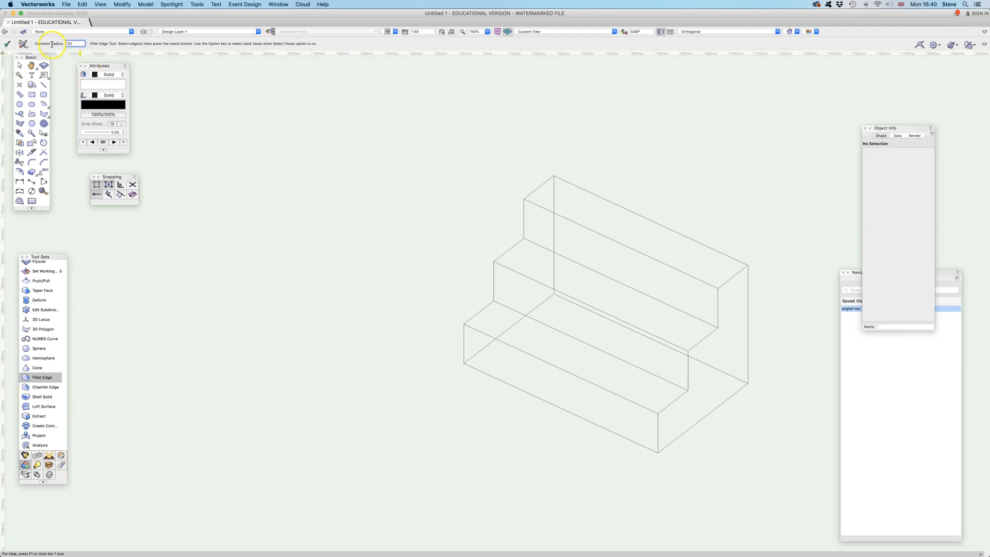
click(524, 349)
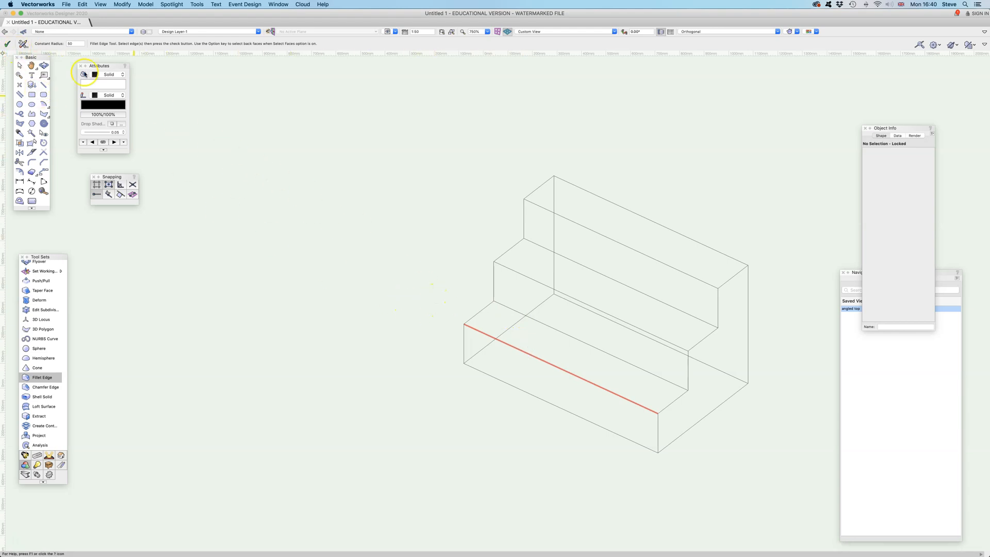
click(7, 45)
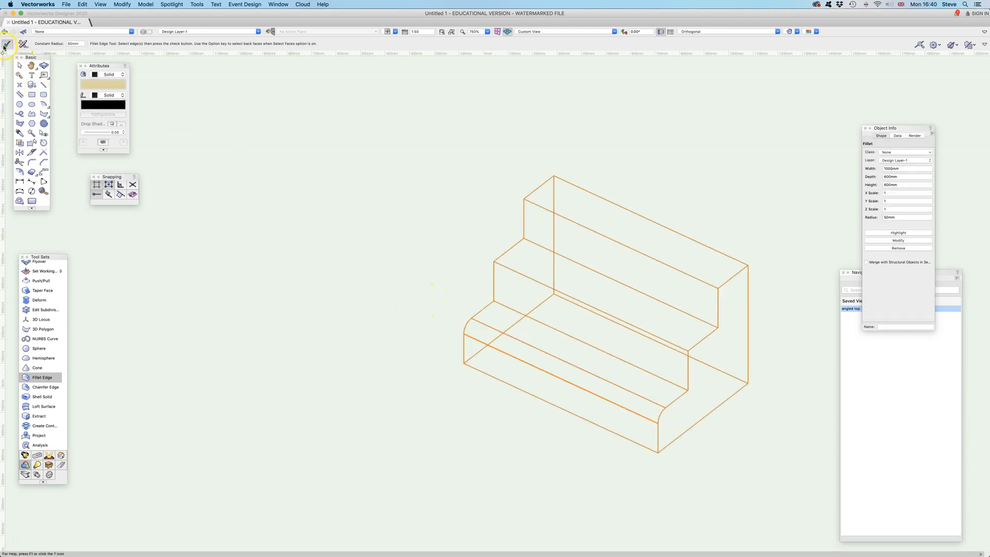
Fillet the front top edges of the middle and highest treads with the same 50 mm radius
click(505, 267)
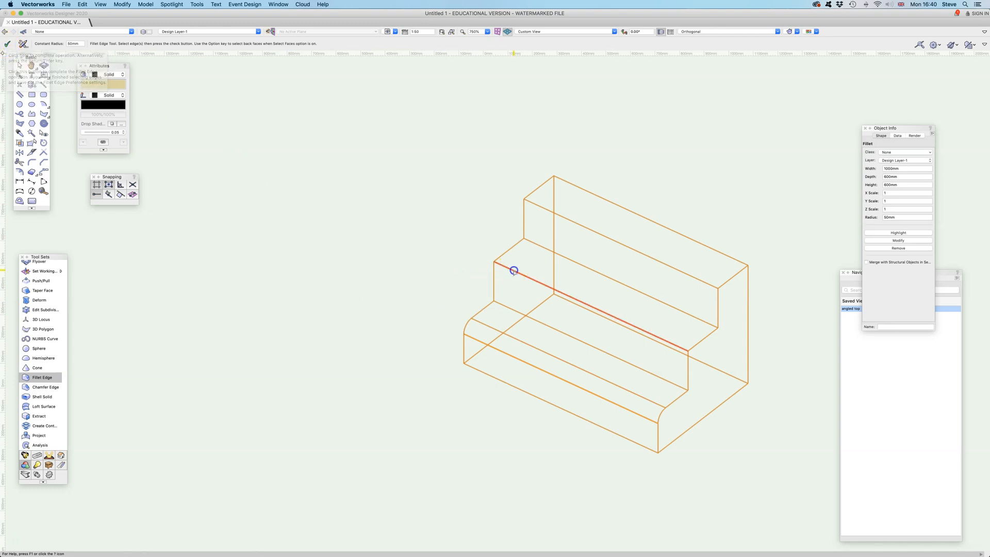
click(7, 45)
click(563, 217)
click(8, 44)
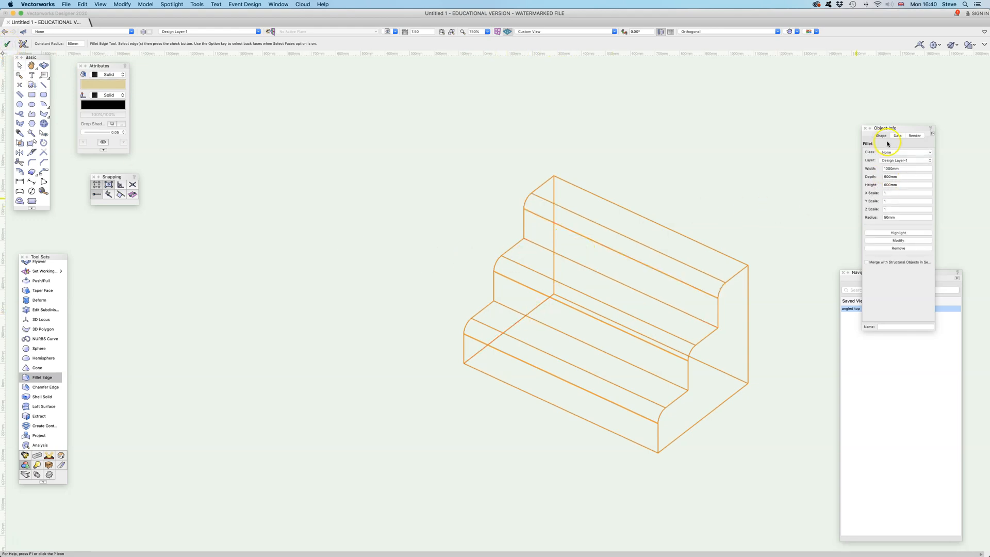
drag(903, 129, 893, 68)
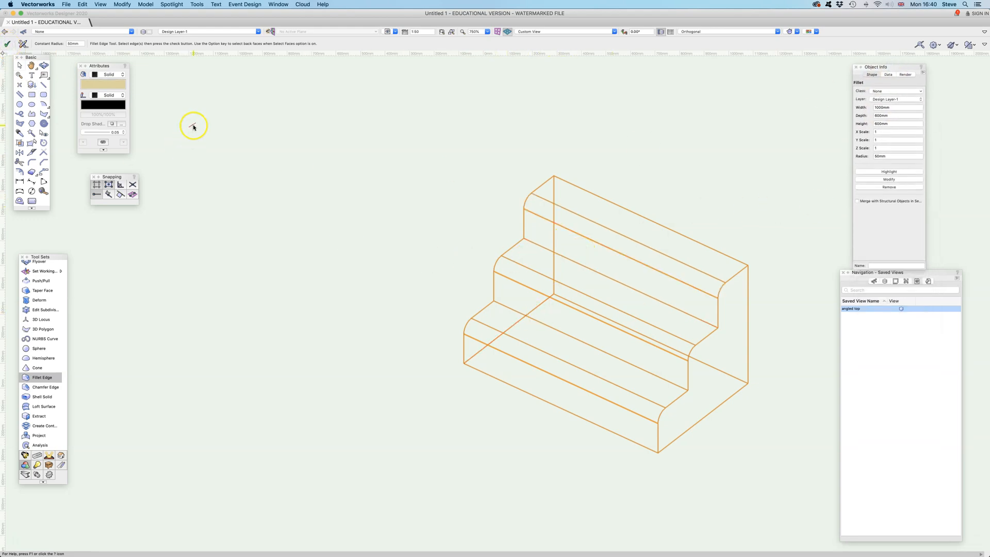
Return to sheet Sht-1 [3 Treads] and update all viewports to match the filleted stair
click(257, 33)
click(211, 73)
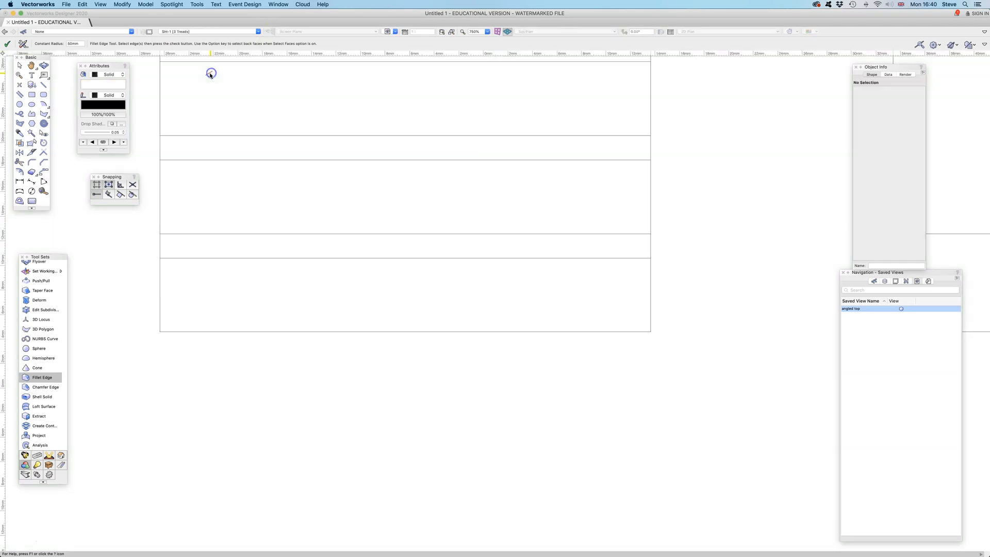
scroll(345, 197, down, 5)
scroll(345, 197, down, 5)
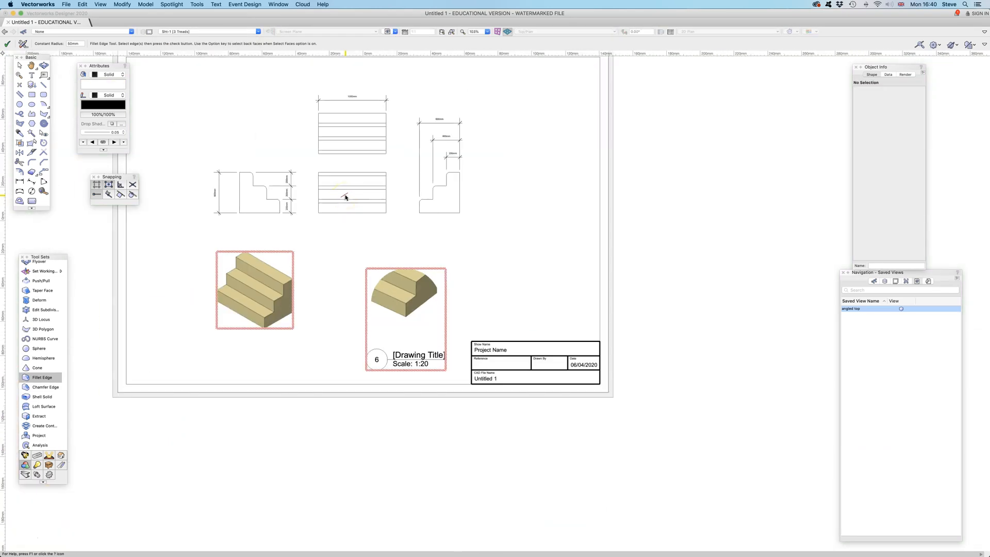
drag(288, 154, 379, 212)
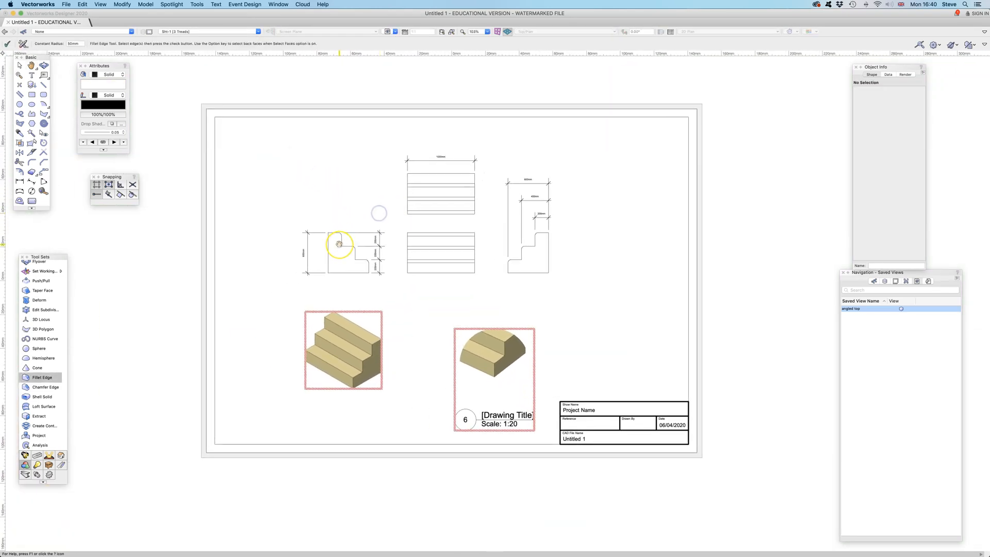
scroll(337, 245, up, 1)
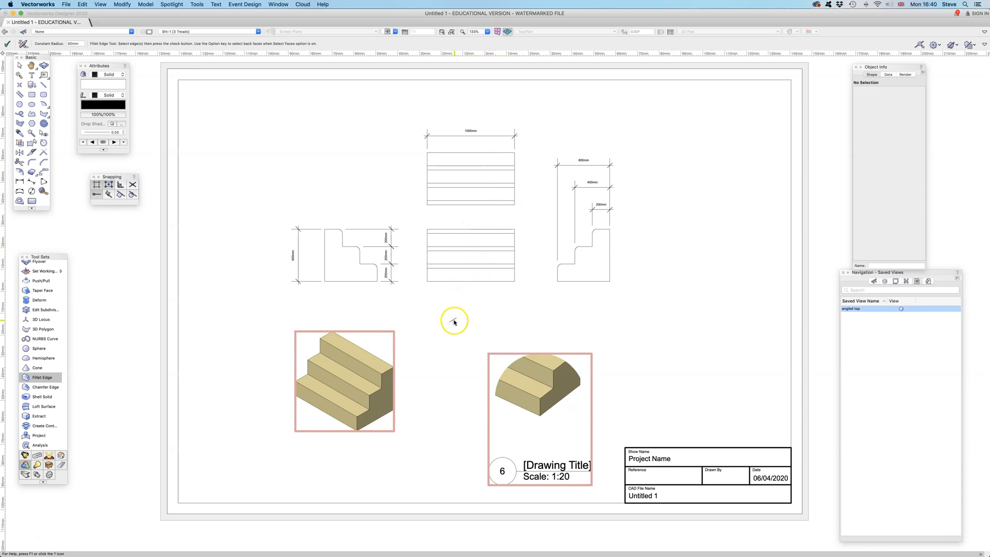
click(19, 65)
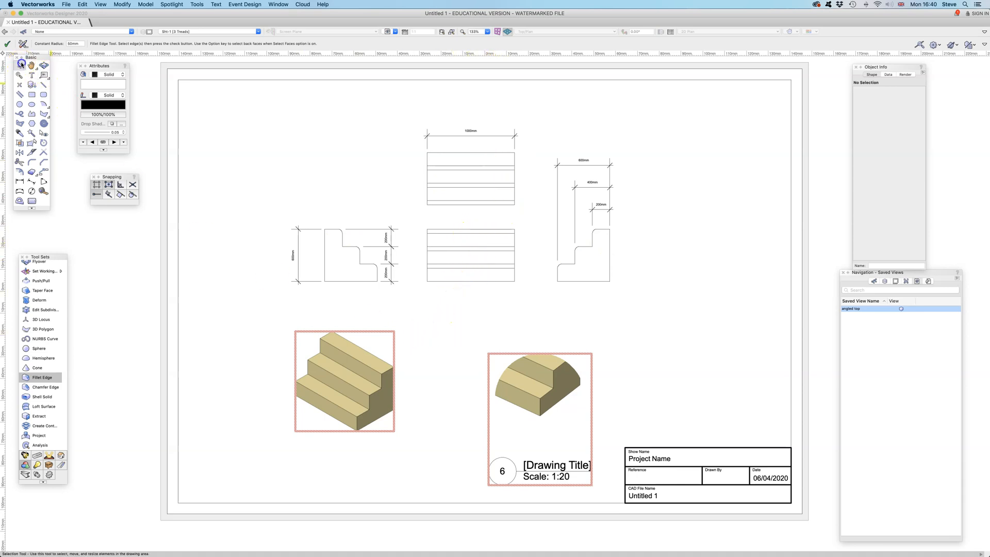
click(391, 331)
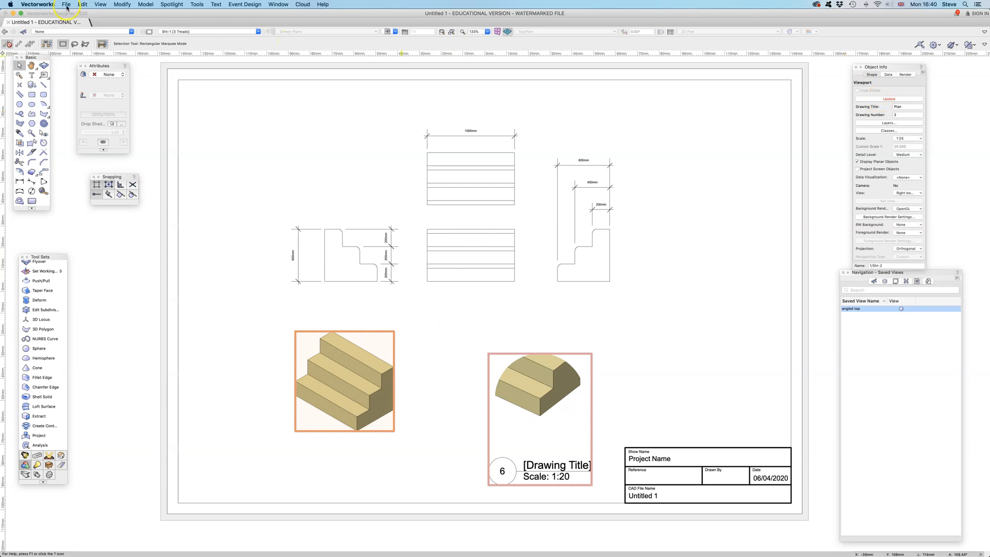
click(101, 5)
mouse_move(82, 4)
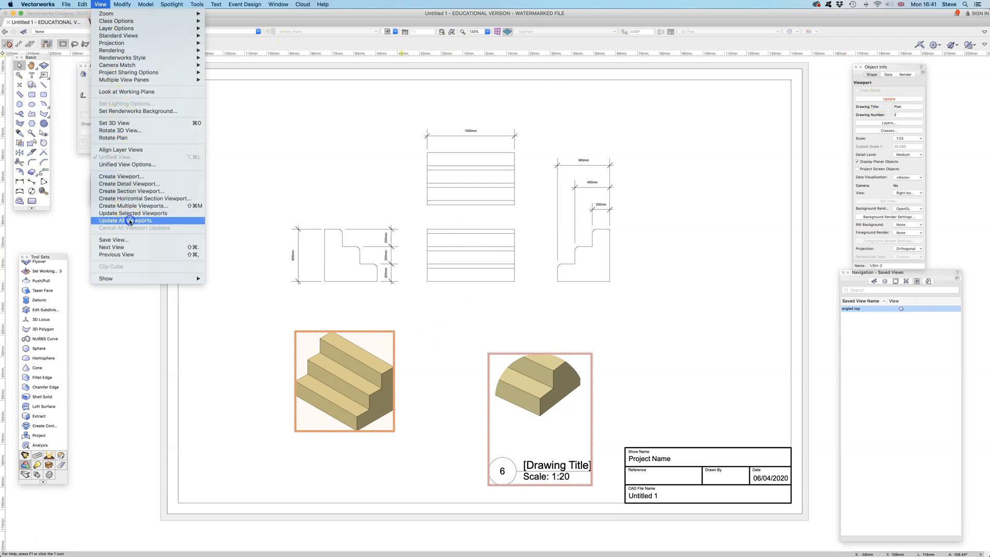
click(129, 221)
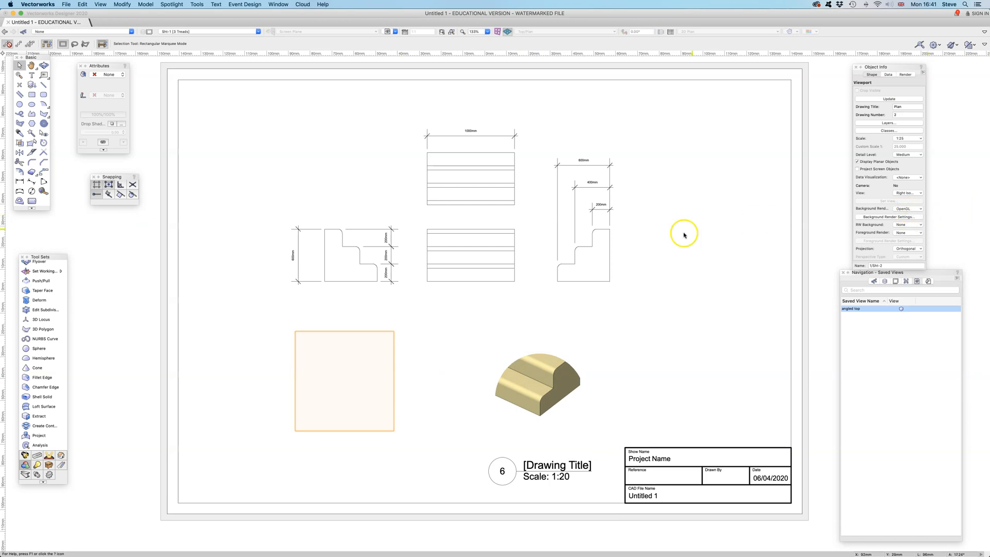
Switch the isometric viewport's background render to Wireframe and back to OpenGL, and update the viewport
click(903, 209)
click(912, 212)
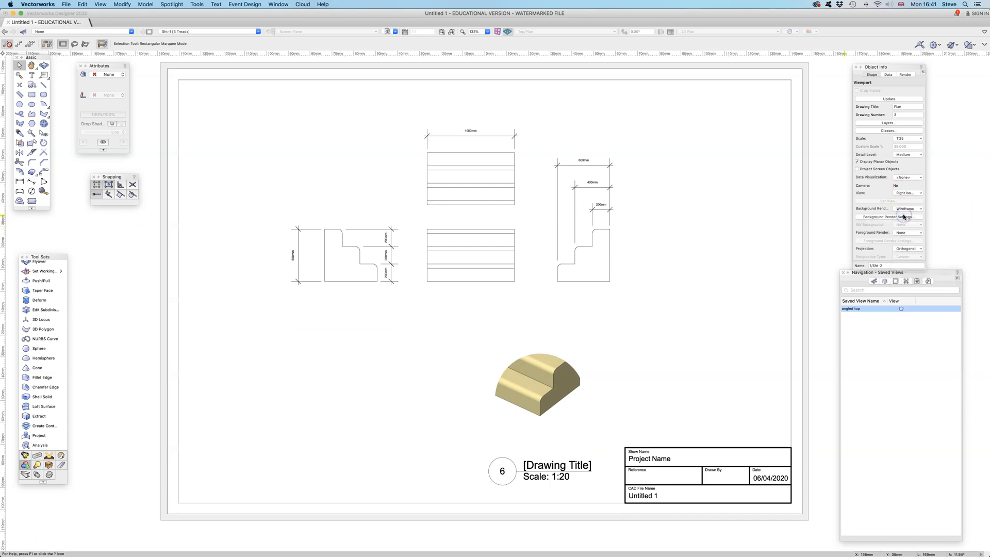
click(913, 212)
click(913, 229)
click(891, 101)
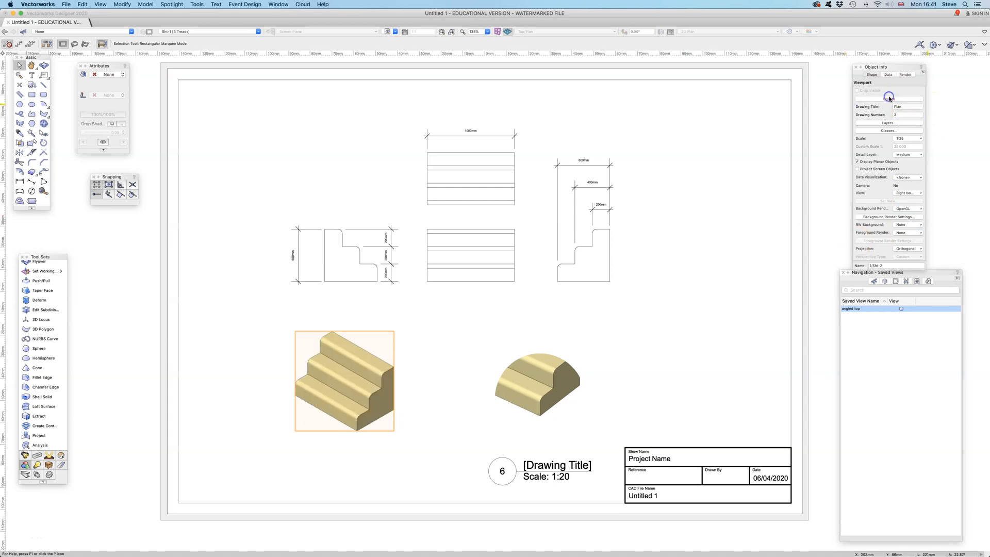
click(711, 263)
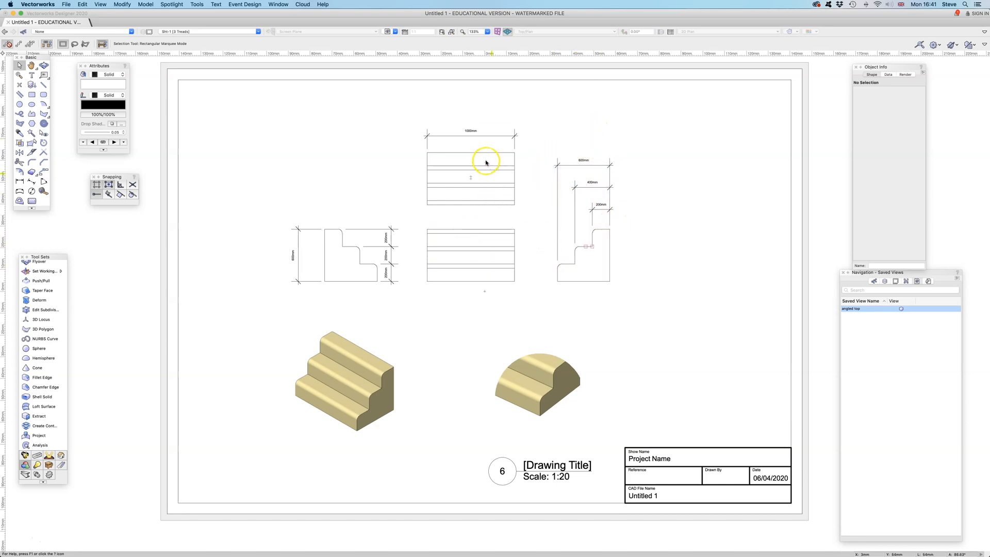
Try moving the plan and right-side viewports out of alignment with the front view, and undo each move
drag(480, 151, 382, 125)
key(super+z)
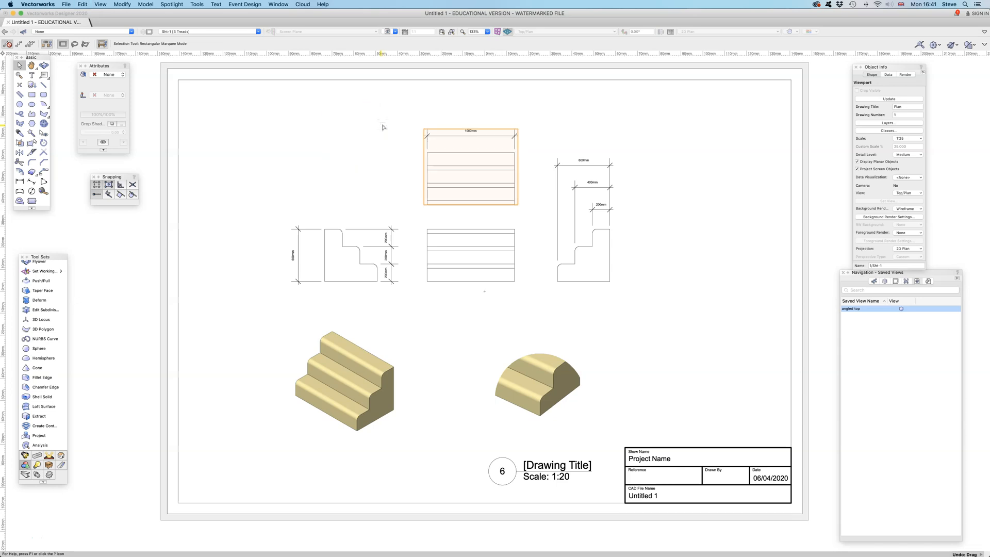
drag(592, 221, 686, 179)
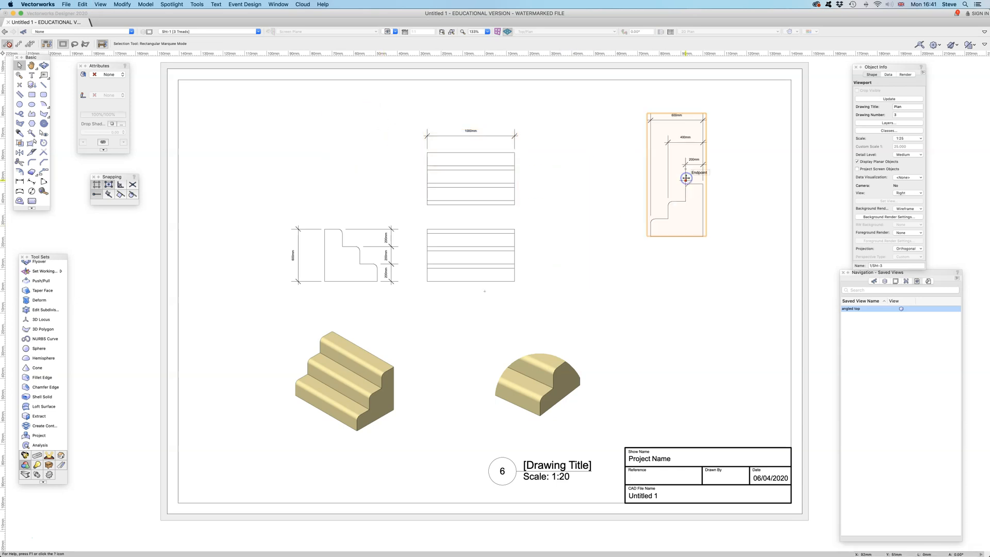
key(super+z)
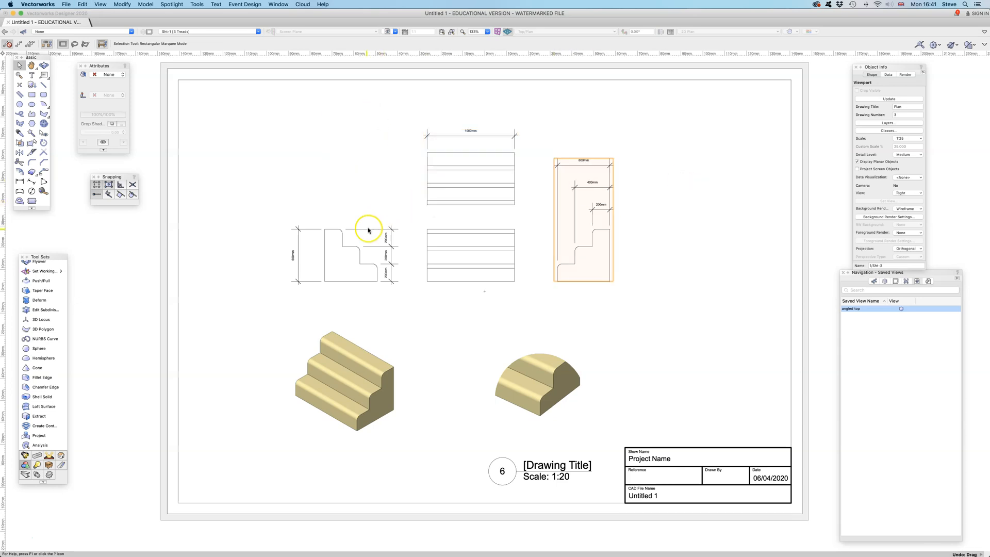
In the plan viewport's annotations, add two 1000 mm width dimensions below the front view
double_click(485, 150)
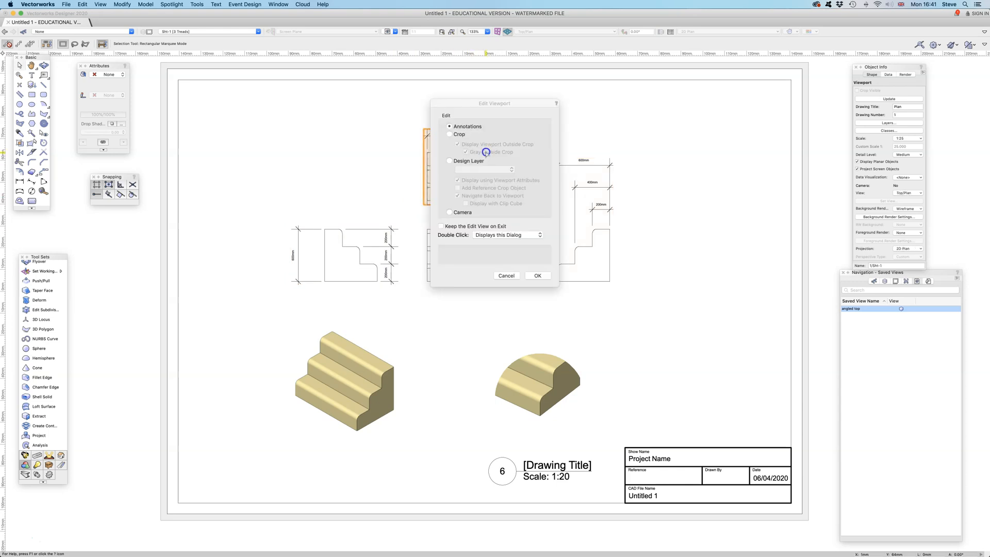
click(537, 276)
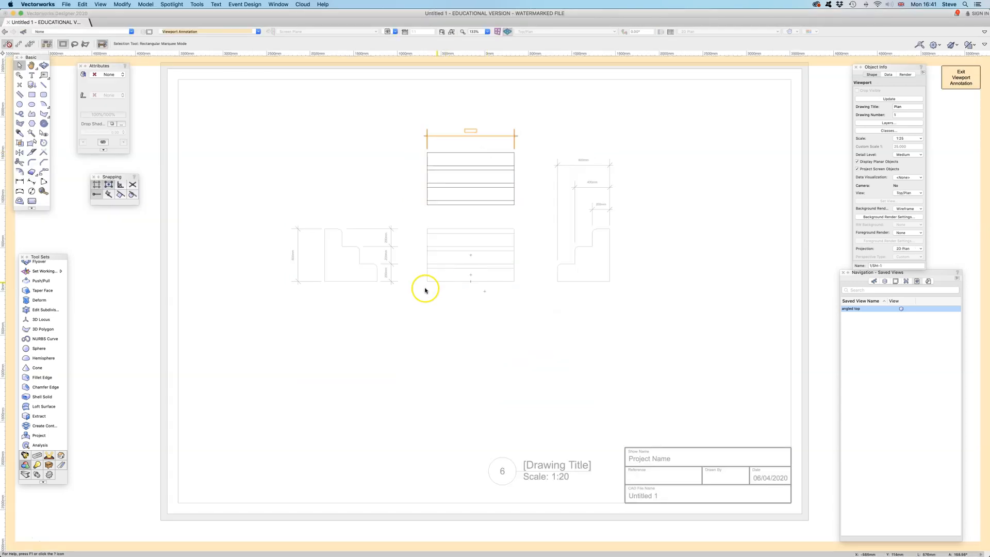
click(21, 184)
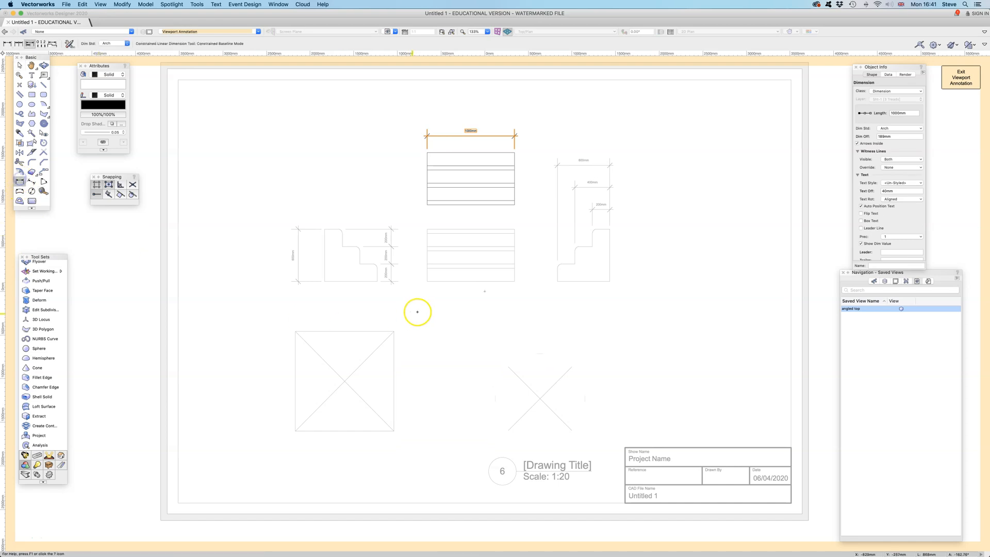
click(427, 281)
click(514, 281)
click(514, 303)
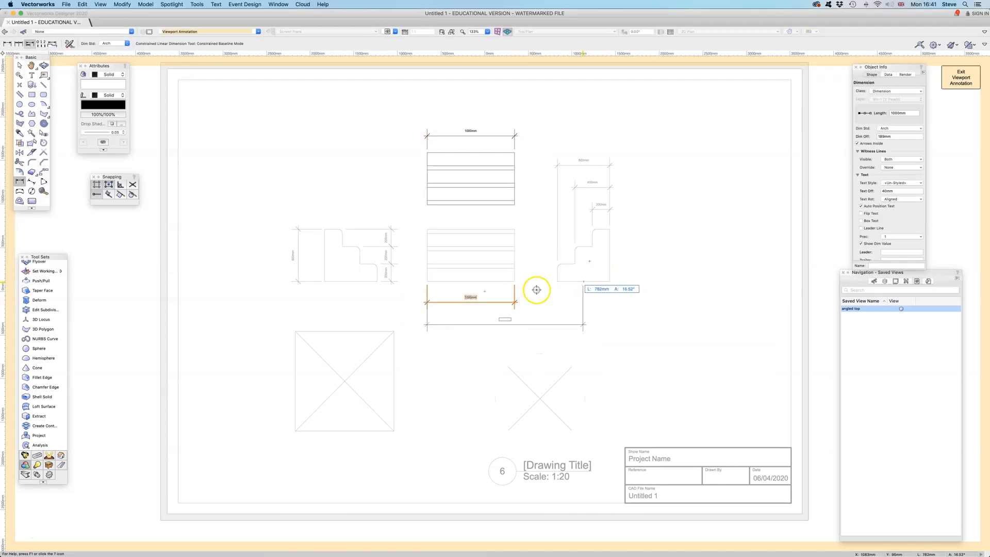
click(516, 287)
click(960, 77)
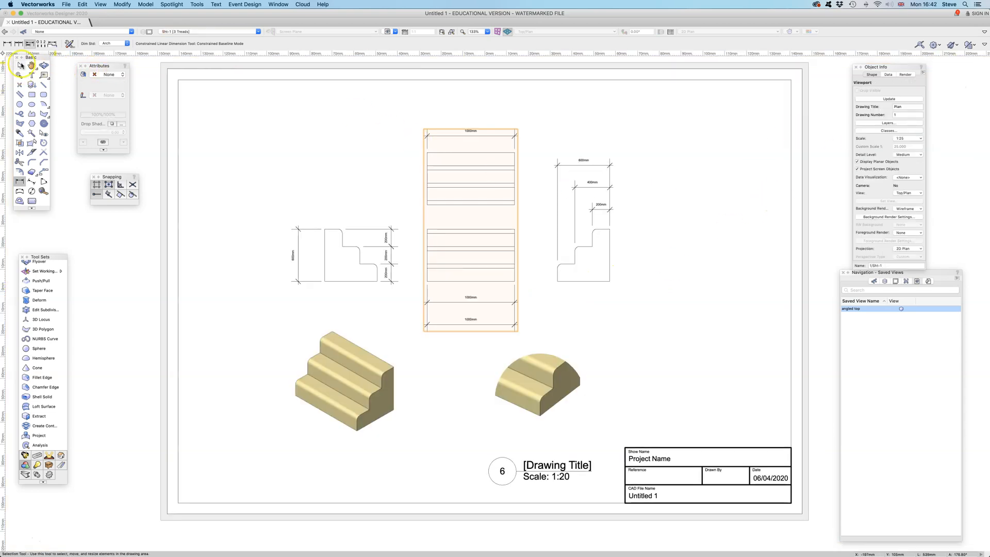
Move the plan viewport aside to delete its two dimensions below the front view, and return it to its place above that view
click(19, 65)
drag(482, 129, 711, 114)
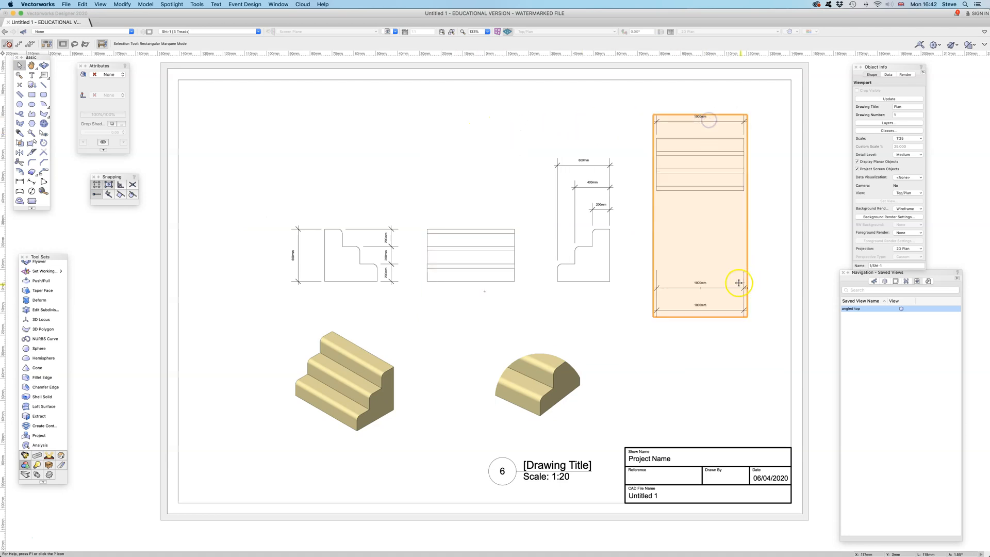
double_click(708, 287)
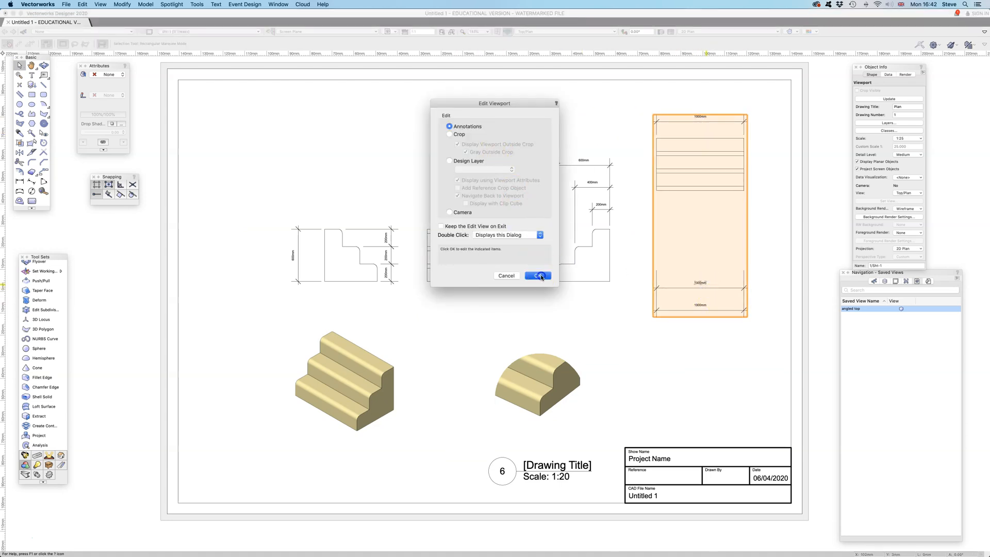
click(540, 276)
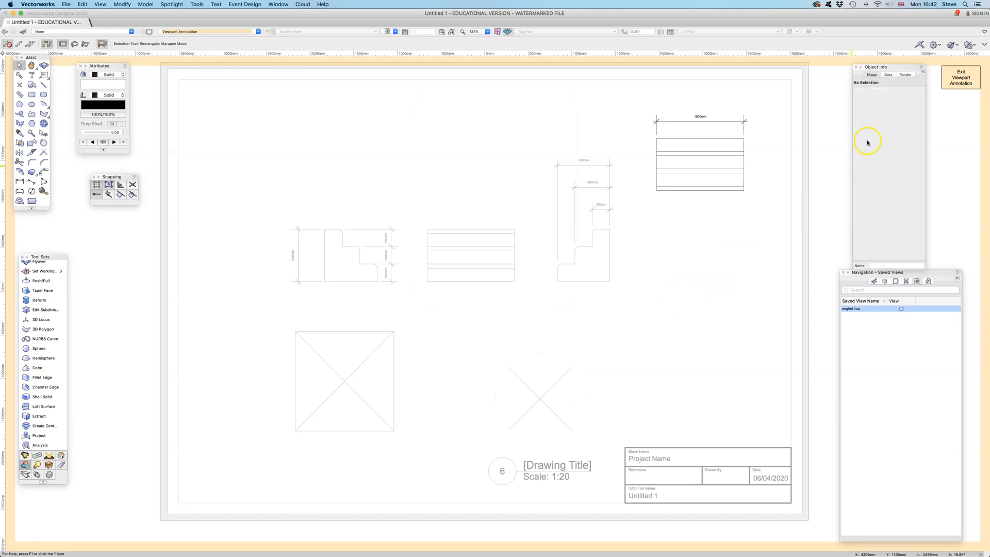
click(966, 78)
mouse_move(747, 190)
mouse_down()
mouse_move(667, 168)
mouse_move(515, 222)
mouse_move(511, 200)
mouse_up()
click(532, 219)
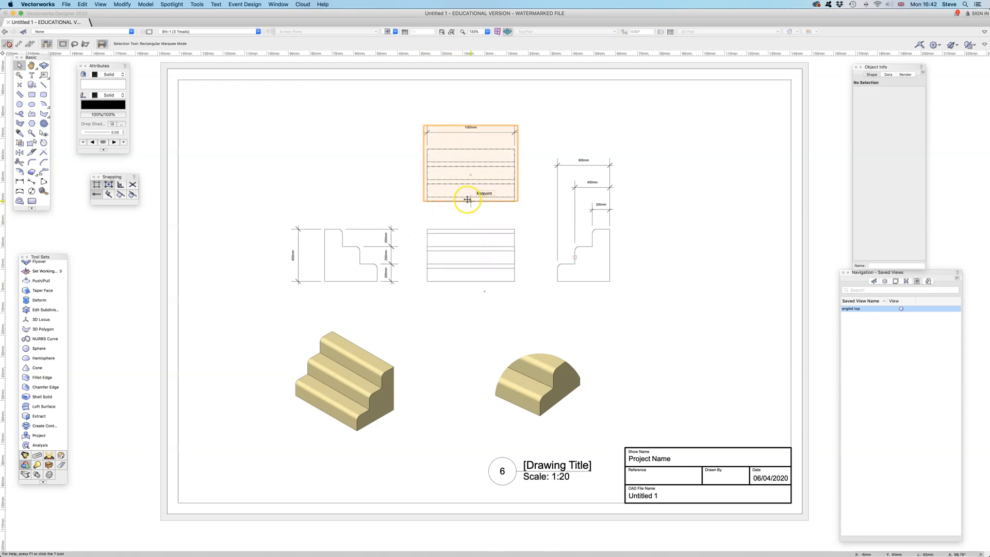
Try moving the right, left and plan viewports flush against the front view's edges, and undo these moves
scroll(467, 200, up, 1)
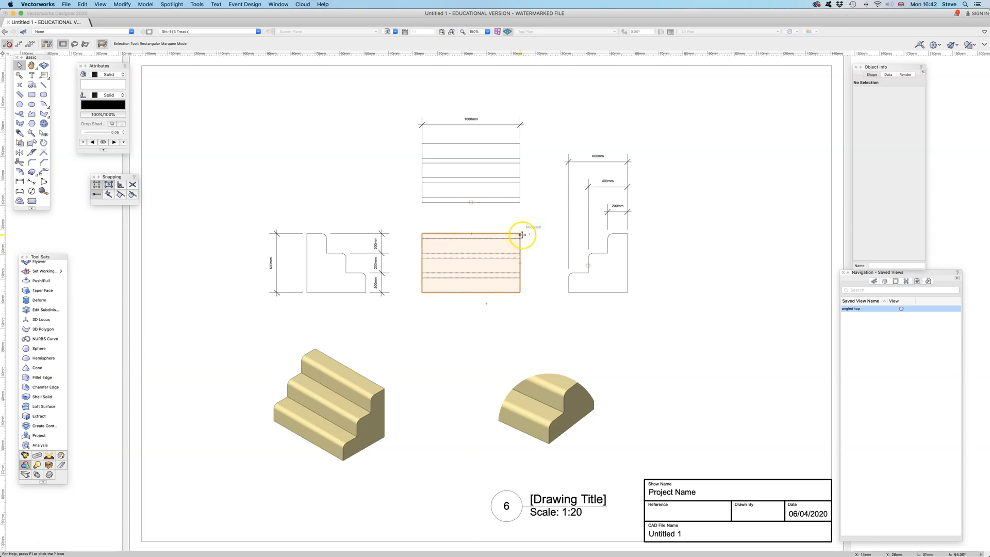
drag(570, 292, 519, 292)
drag(367, 293, 423, 292)
drag(421, 202, 426, 235)
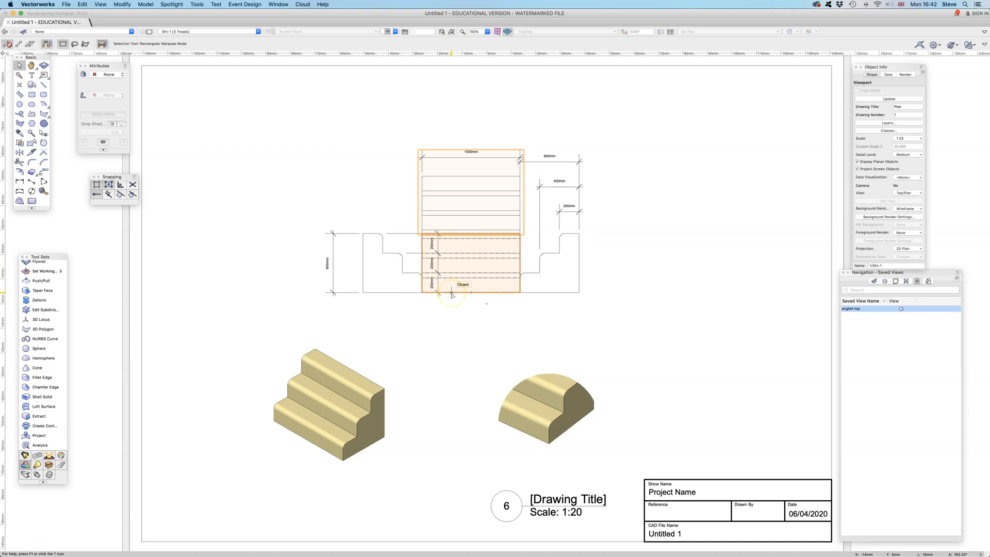
key(super+z)
key(super+z)
key(super+z)
key(super+z)
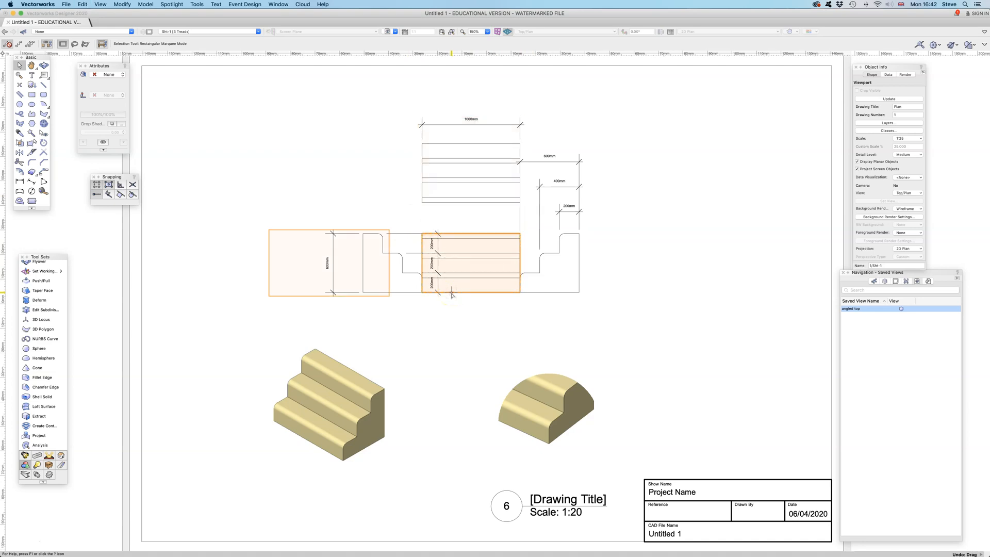
click(465, 304)
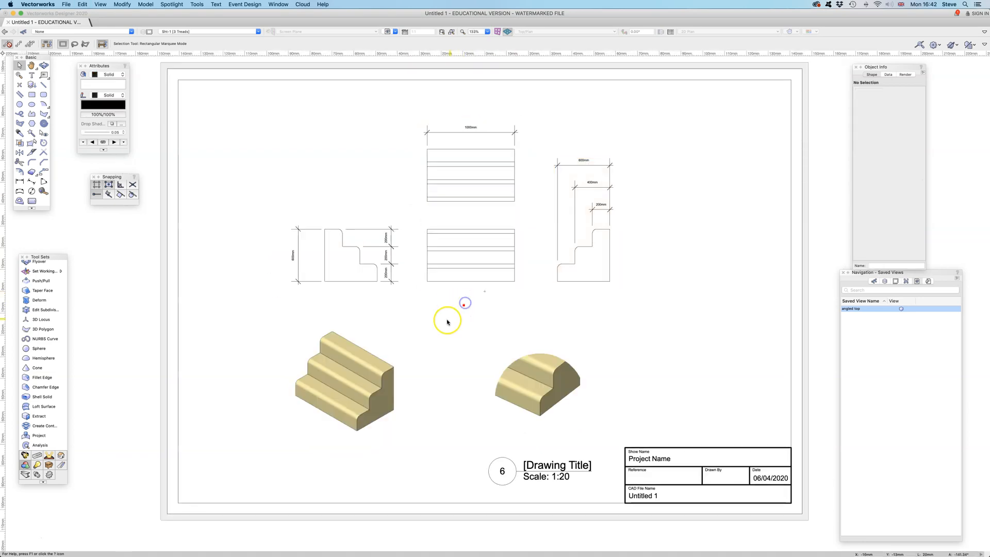